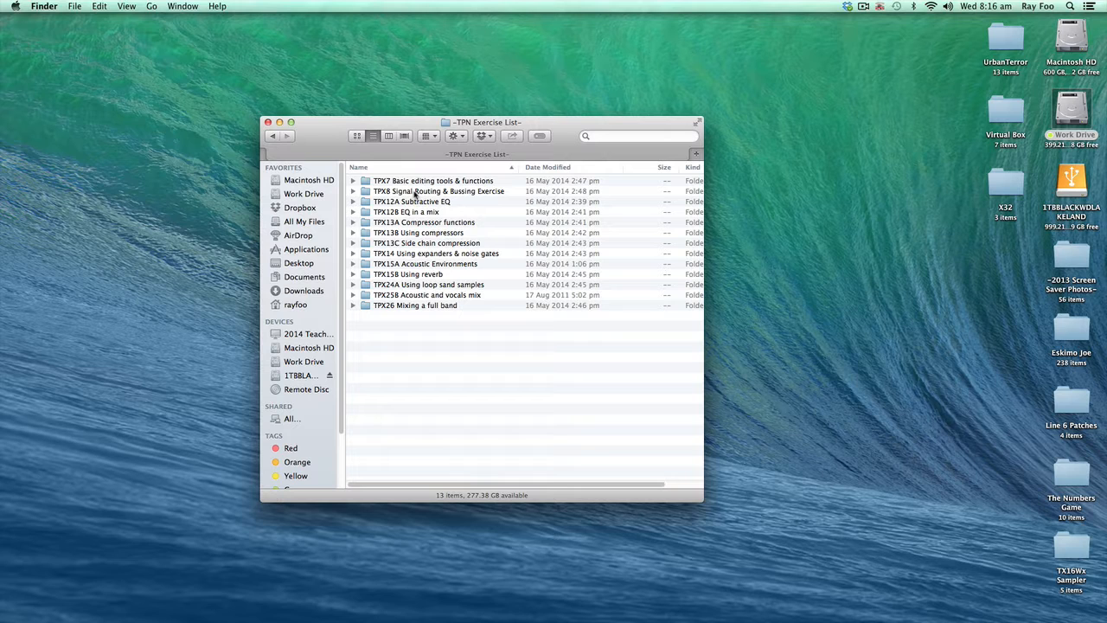
- Open TPX8.pdf and the project TPX8 Signal Routing & Bussing.RPP from the TPX8 Signal Routing & Bussing Exercise folder
double_click(414, 191)
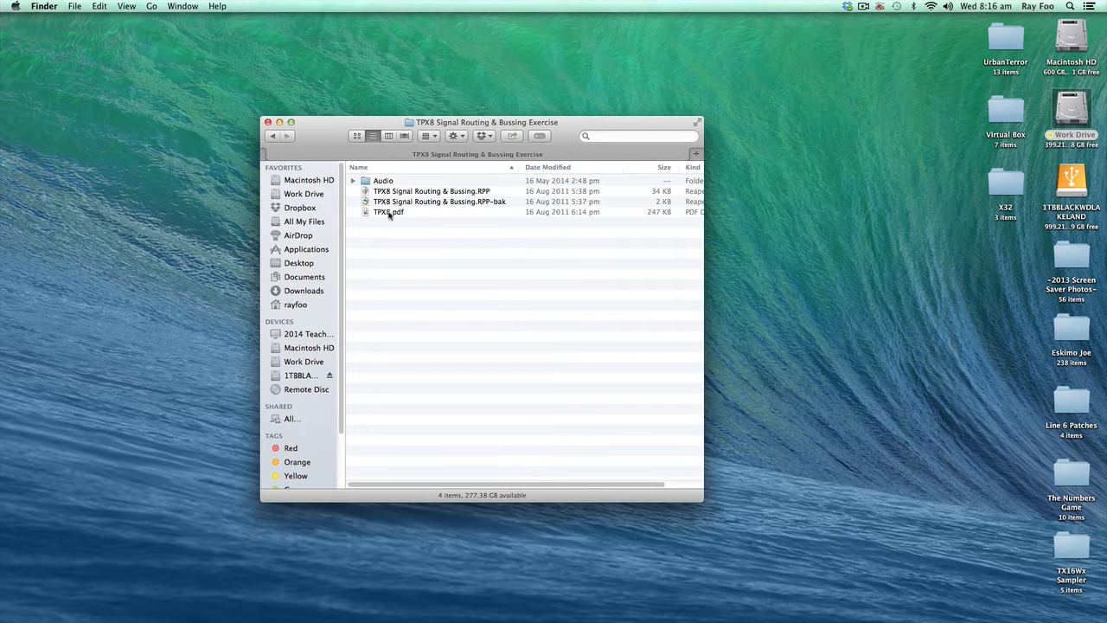
double_click(389, 213)
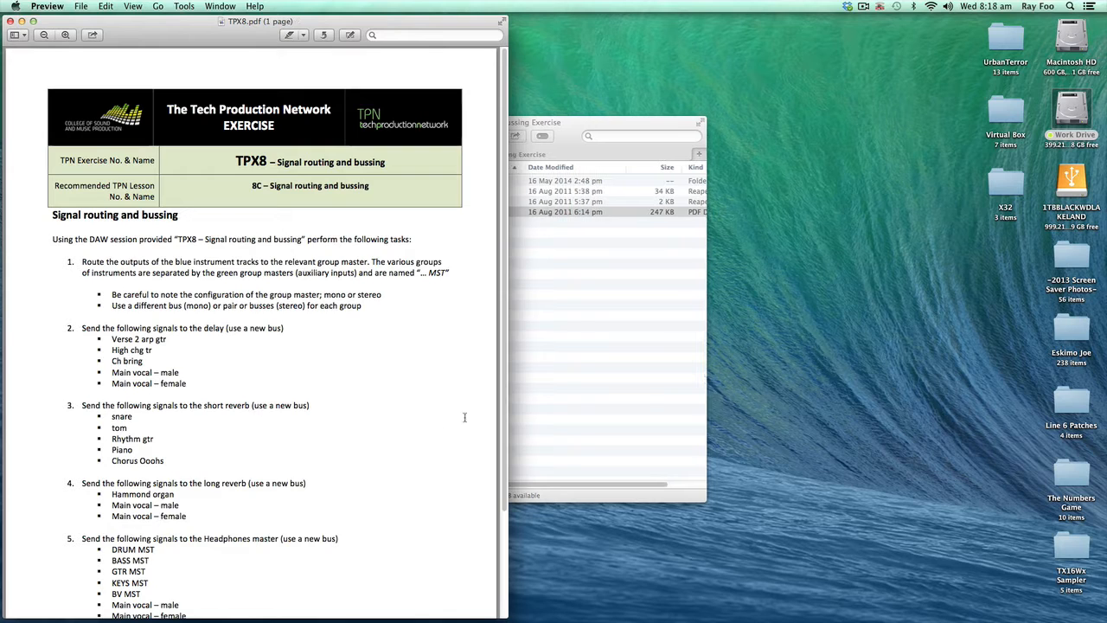
left_click(649, 399)
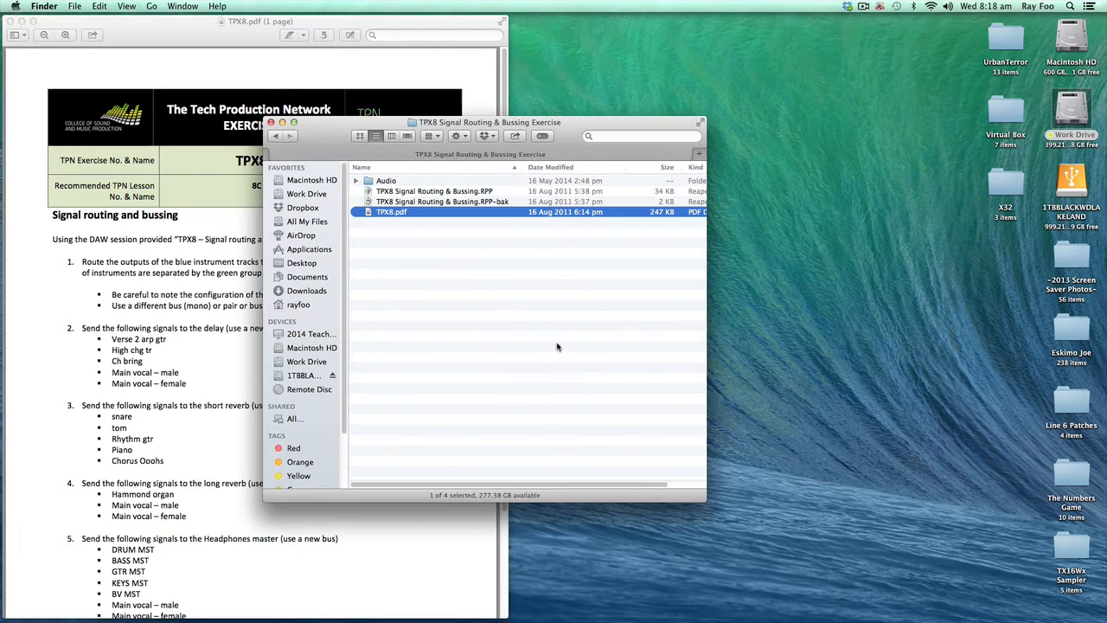
double_click(445, 191)
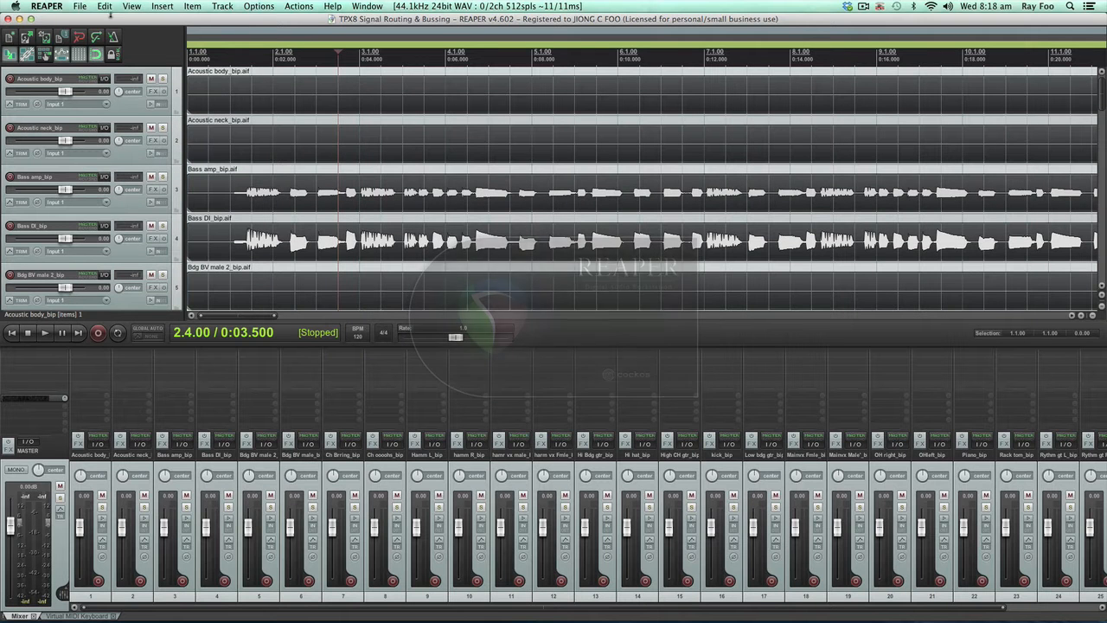
- Save the project to the Desktop as "TPX8 Signal Routing & Bussing - Student Name", creating a subdirectory and copying all media into it
left_click(79, 7)
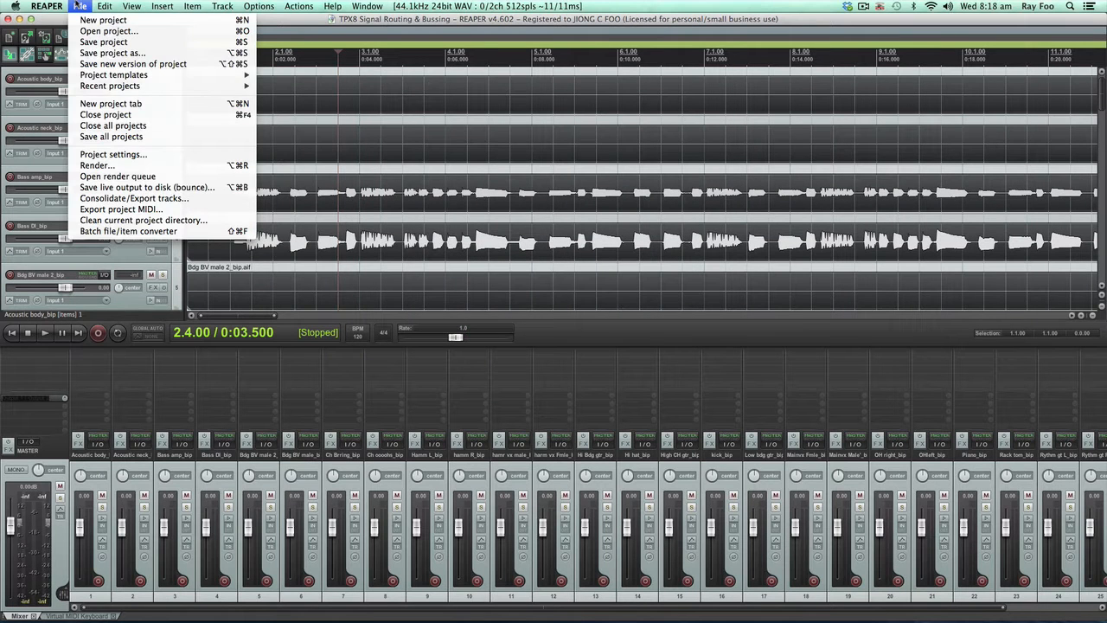
left_click(169, 53)
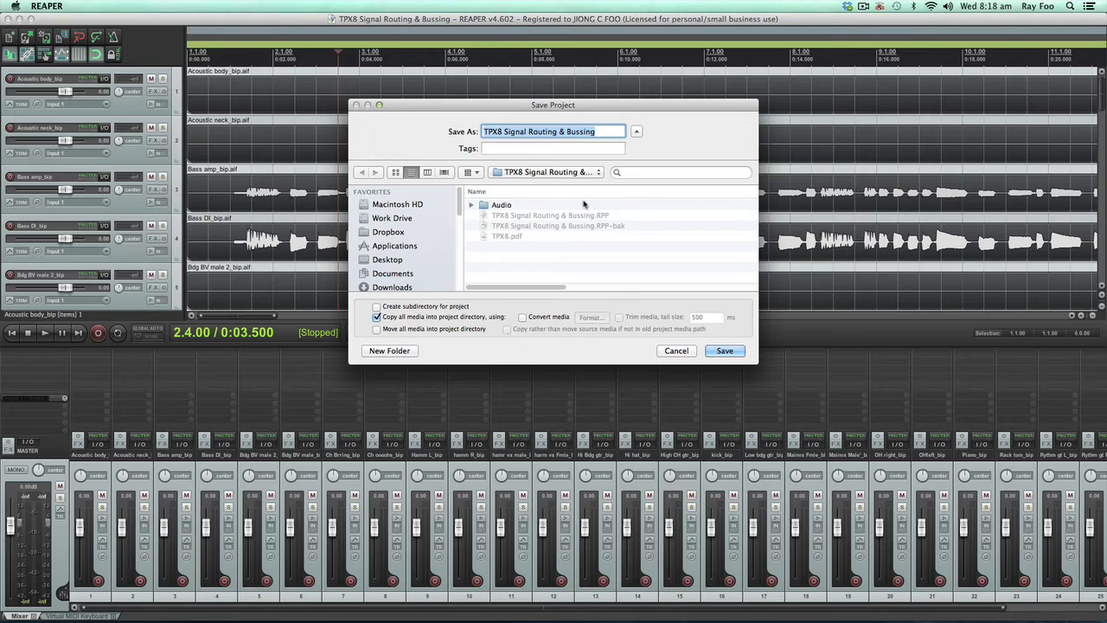
key("Right")
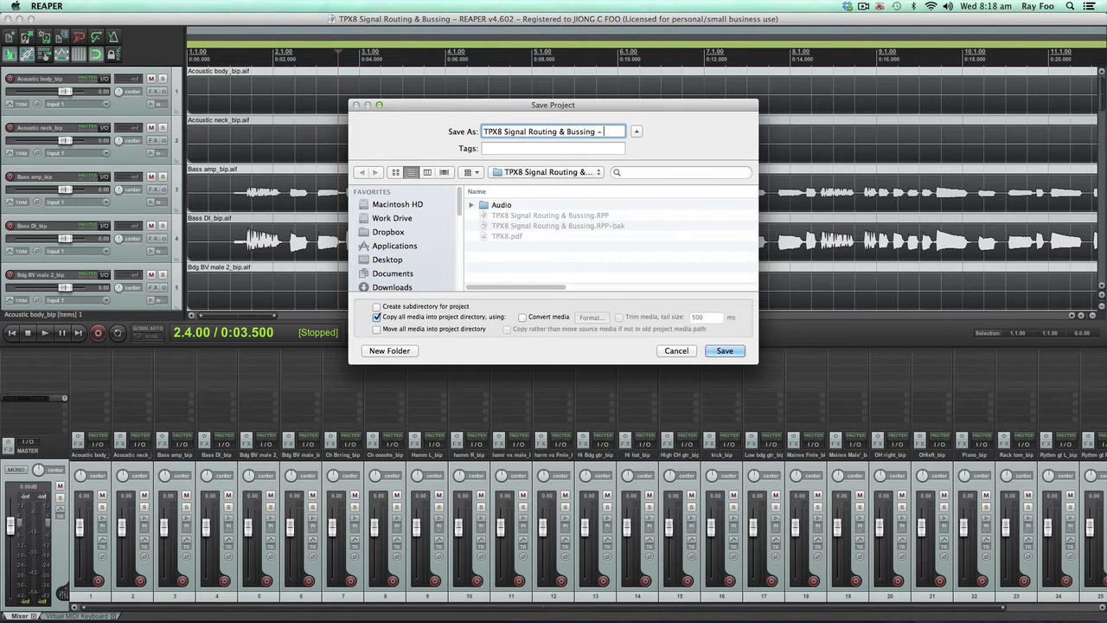
type("- Student Name")
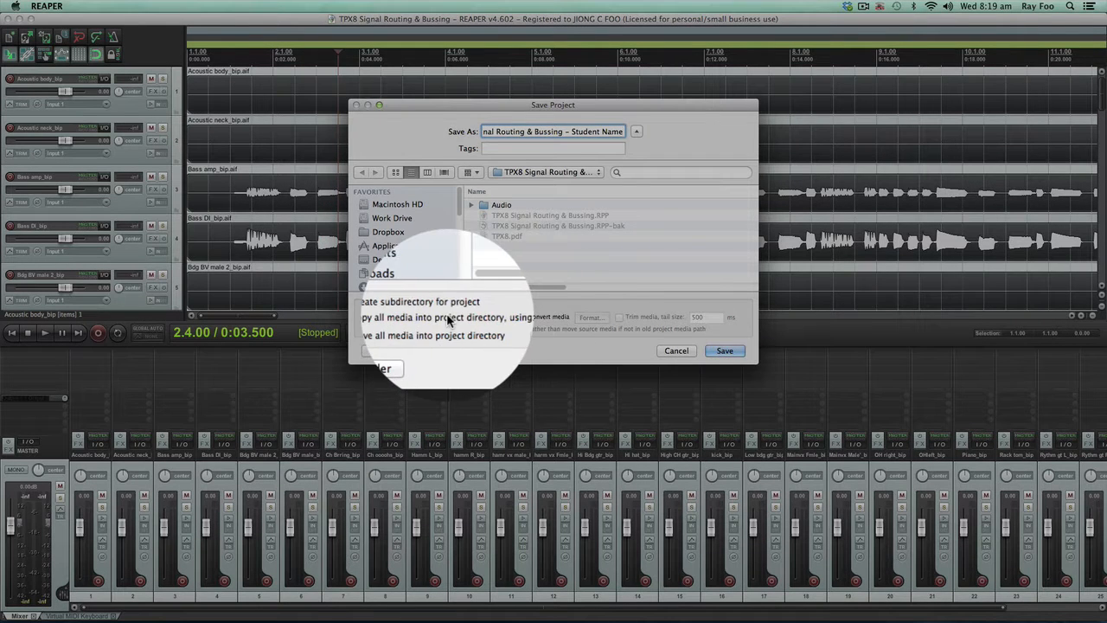
key("super+d")
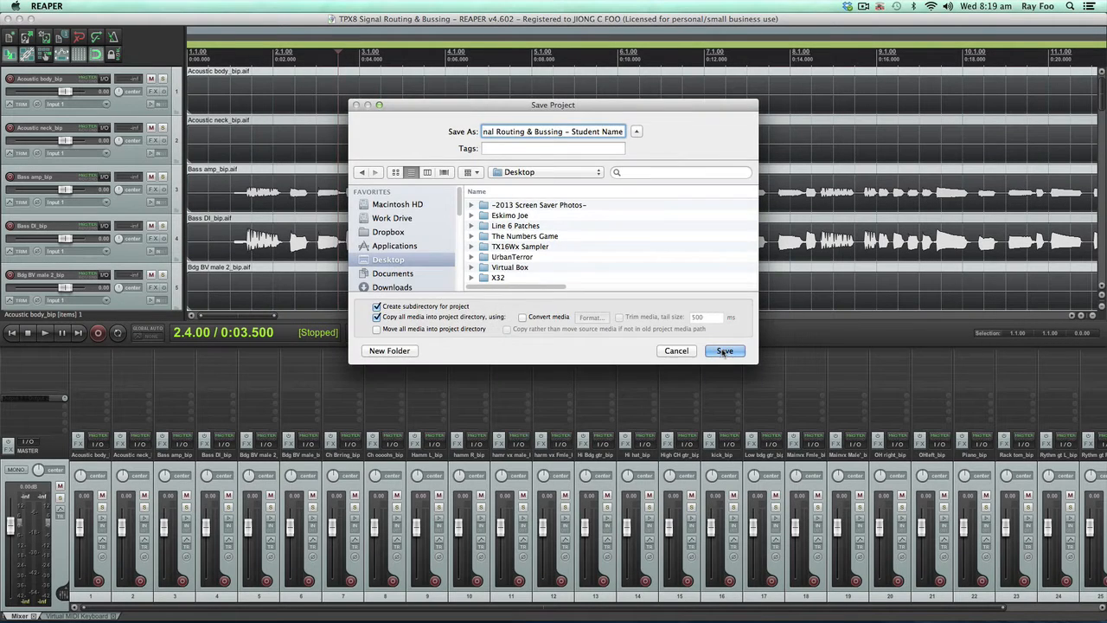
left_click(723, 351)
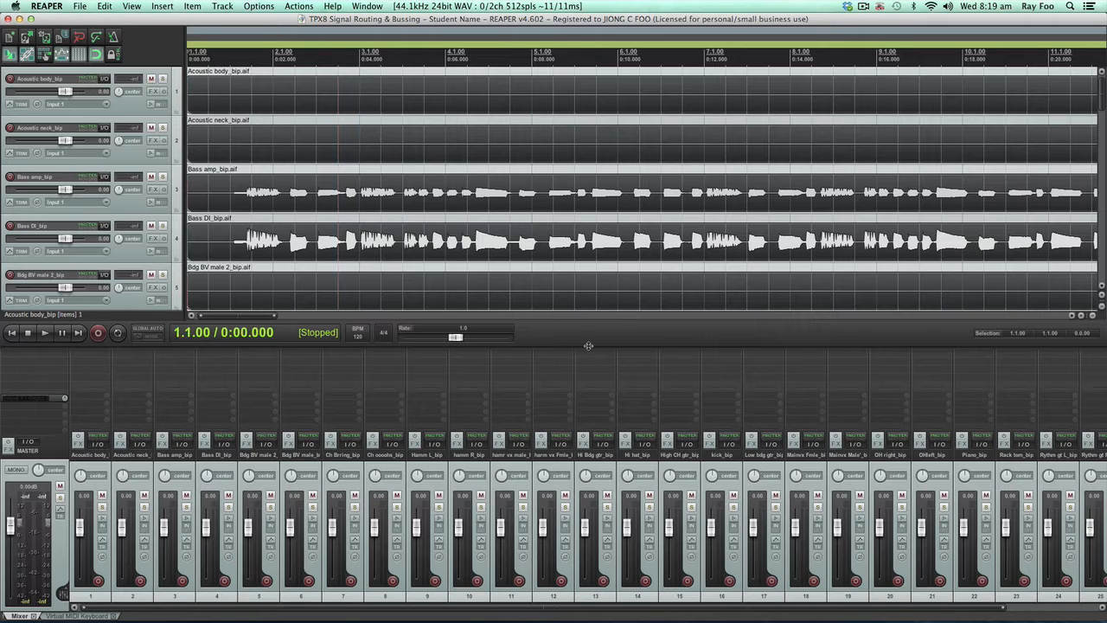
- Shrink the track rows and enlarge the arrange area above the mixer so the whole song length and more tracks fit
left_click_drag(588, 345, 588, 350)
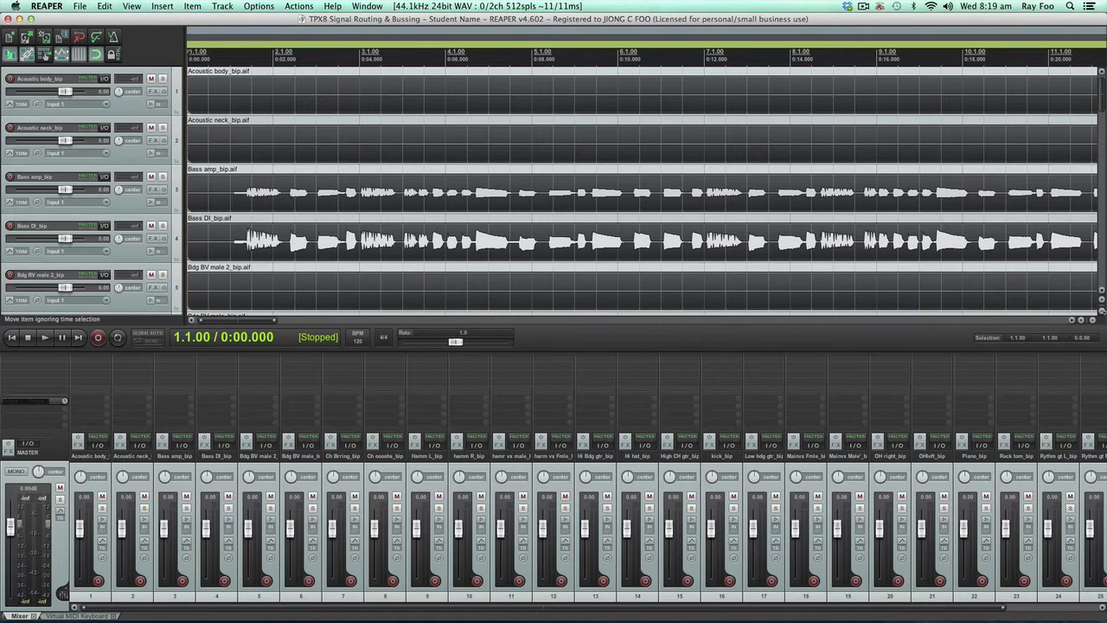
left_click(1102, 300)
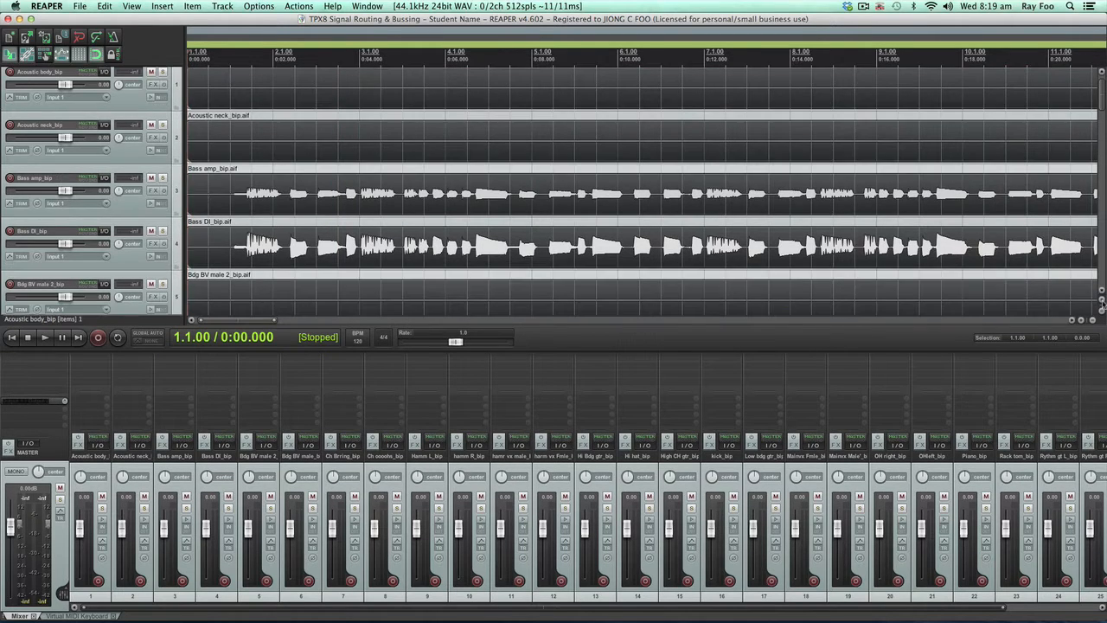
left_click(1101, 309)
left_click(1102, 309)
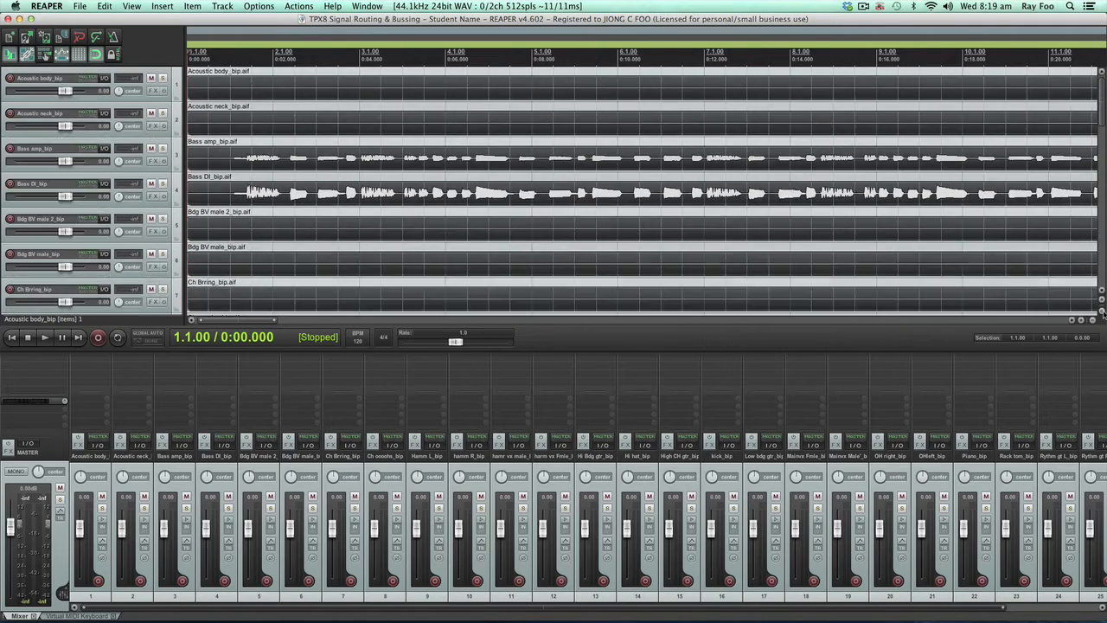
left_click(1102, 309)
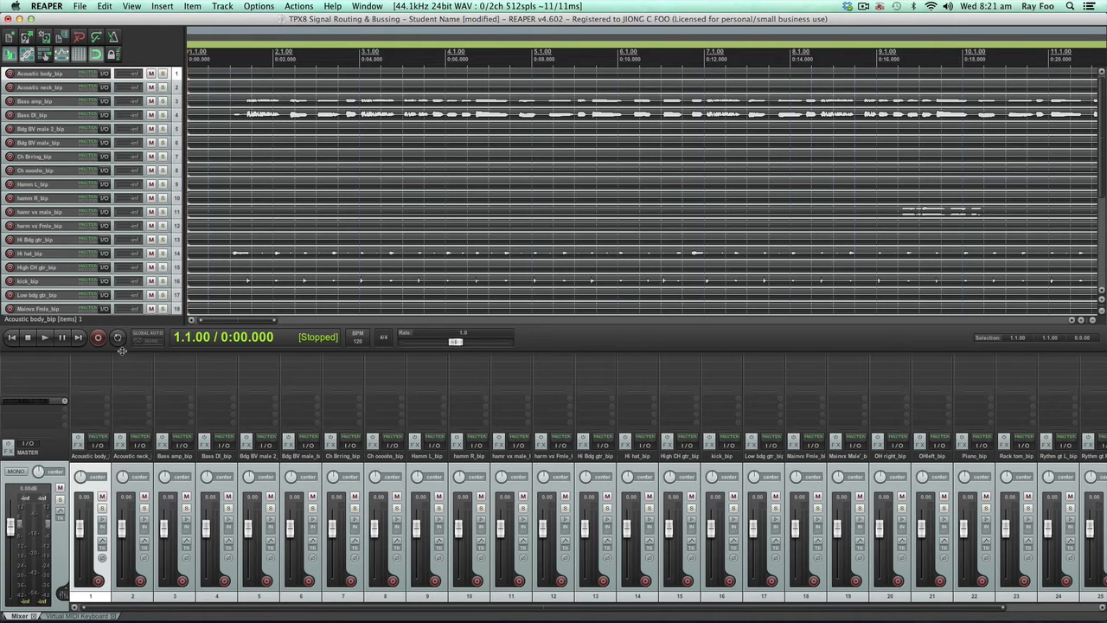
left_click_drag(122, 350, 122, 420)
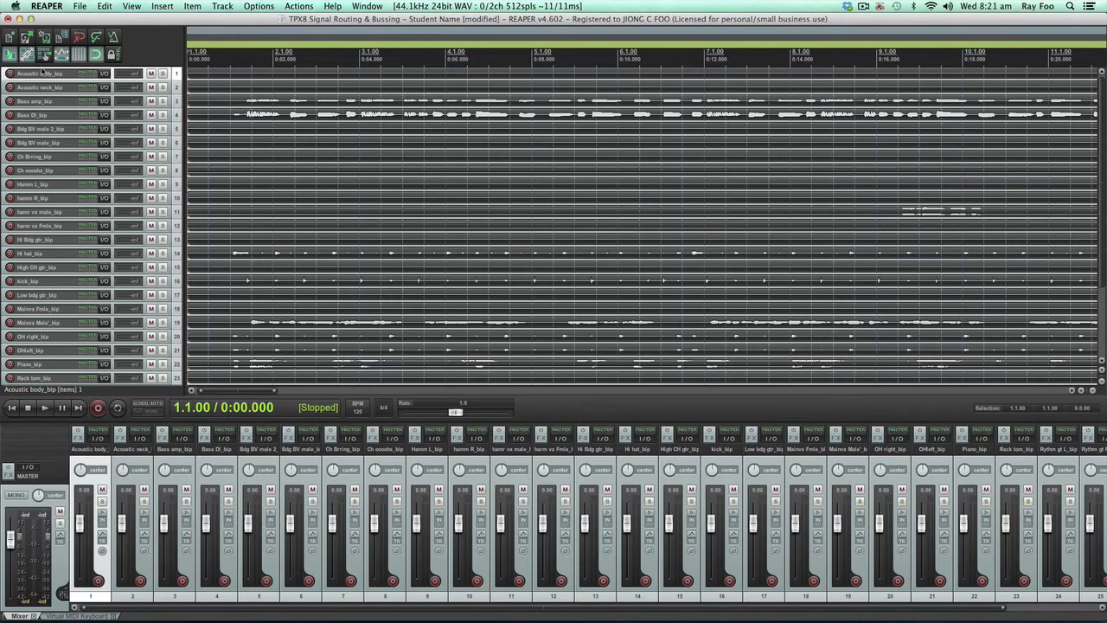
scroll(454, 165, "down", 10)
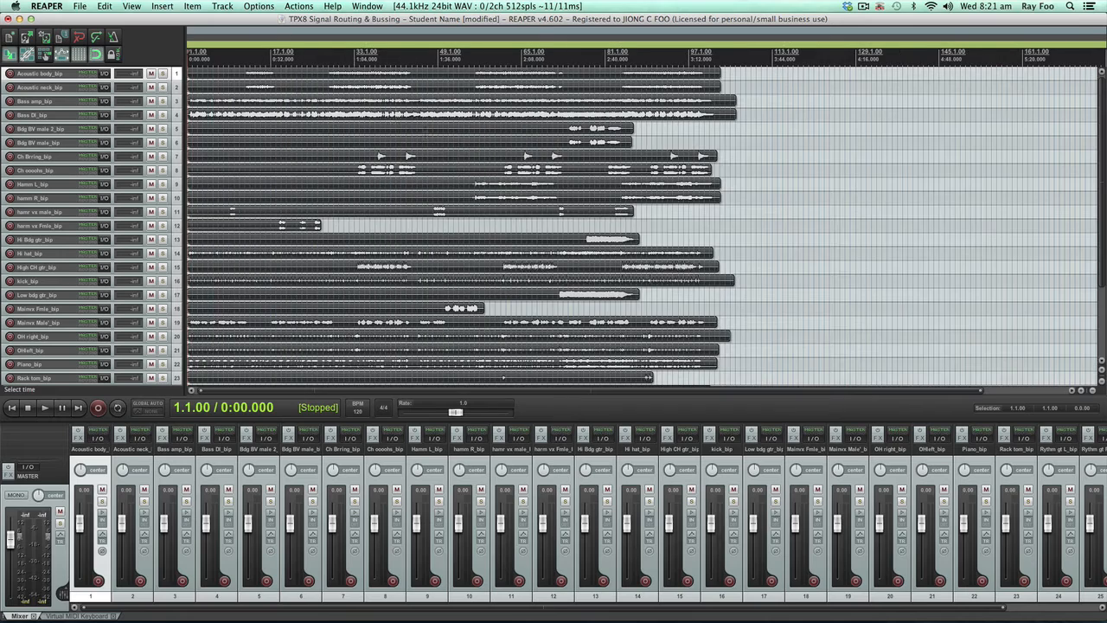
- Play the full song from bar 14 and audition the Acoustic body_bip track in solo
left_click(255, 54)
key("space")
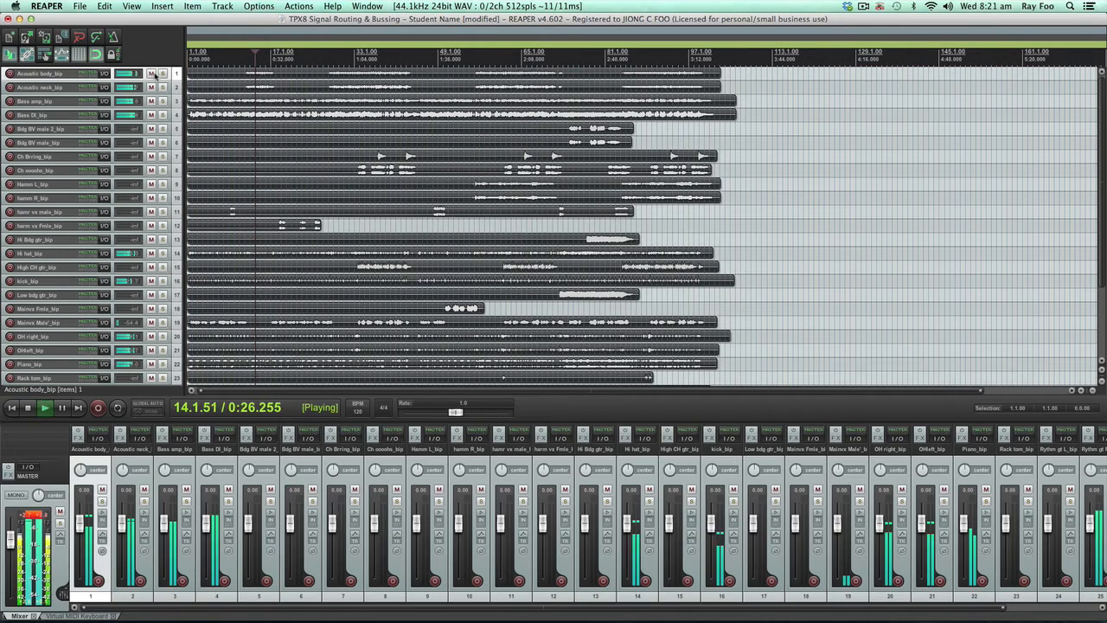
key("space")
left_click(162, 74)
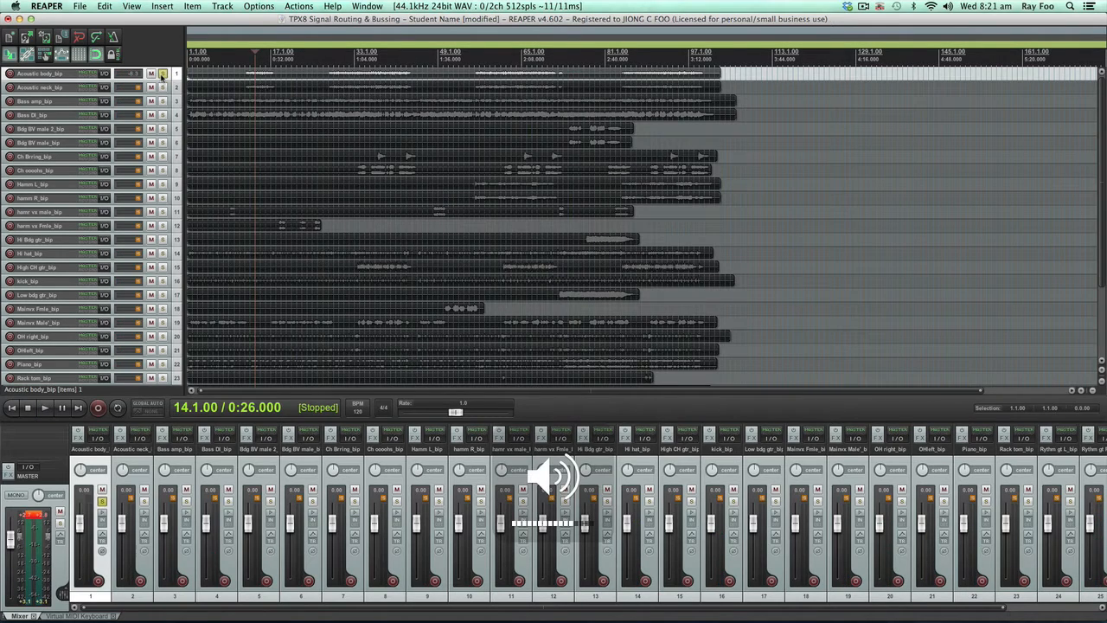
key("space")
key("space")
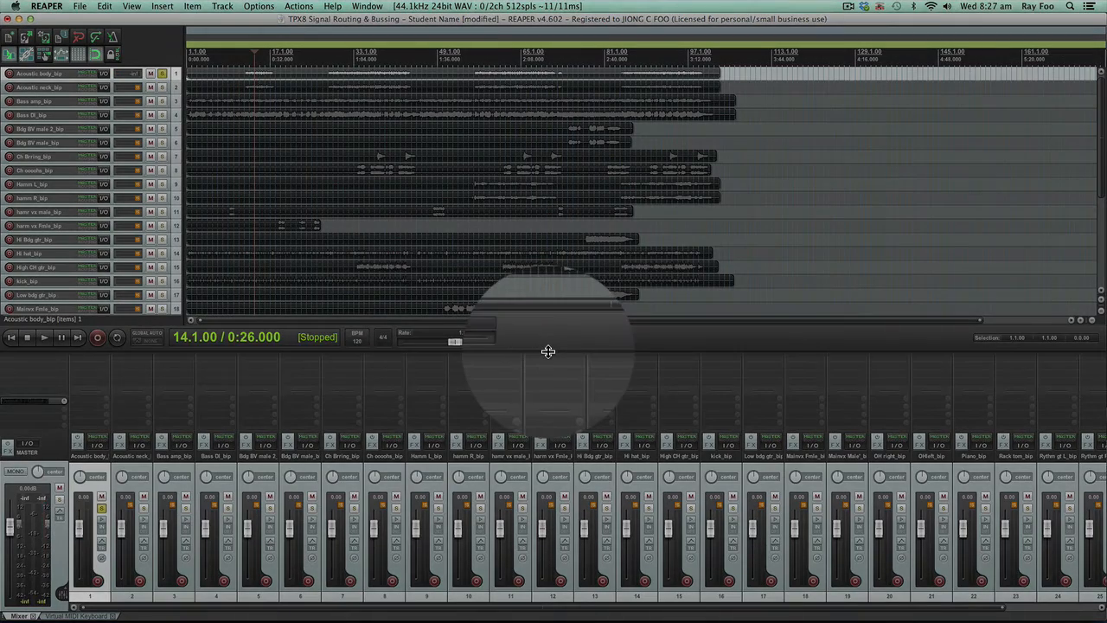
- Enlarge the arrange area further and audition Acoustic neck_bip soloed together with Acoustic body_bip from about bar 13
left_click_drag(548, 350, 554, 529)
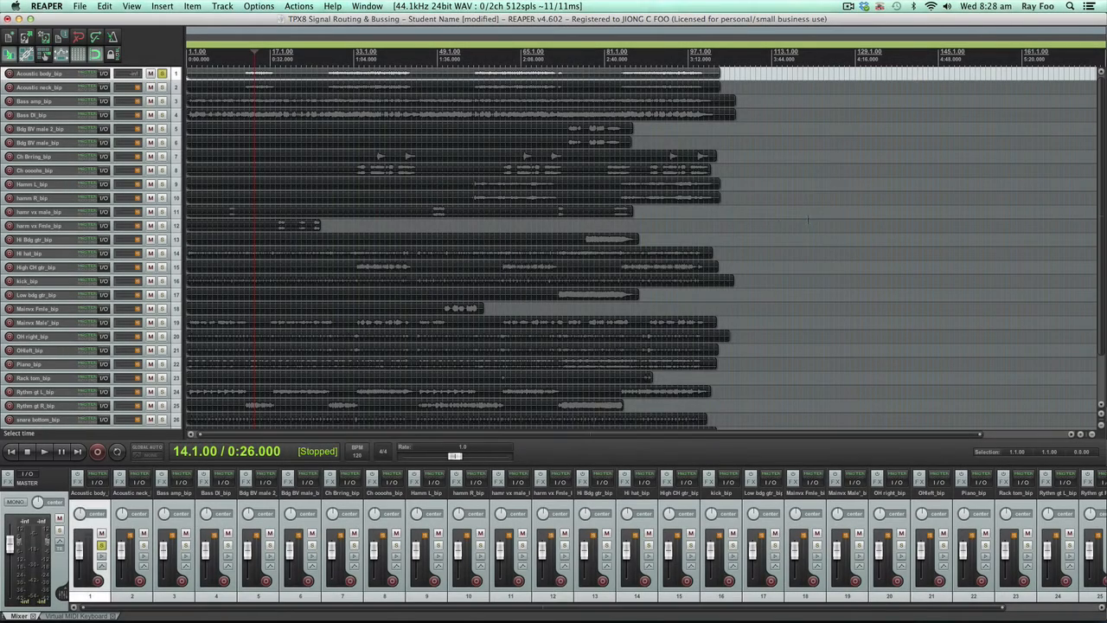
left_click(809, 222)
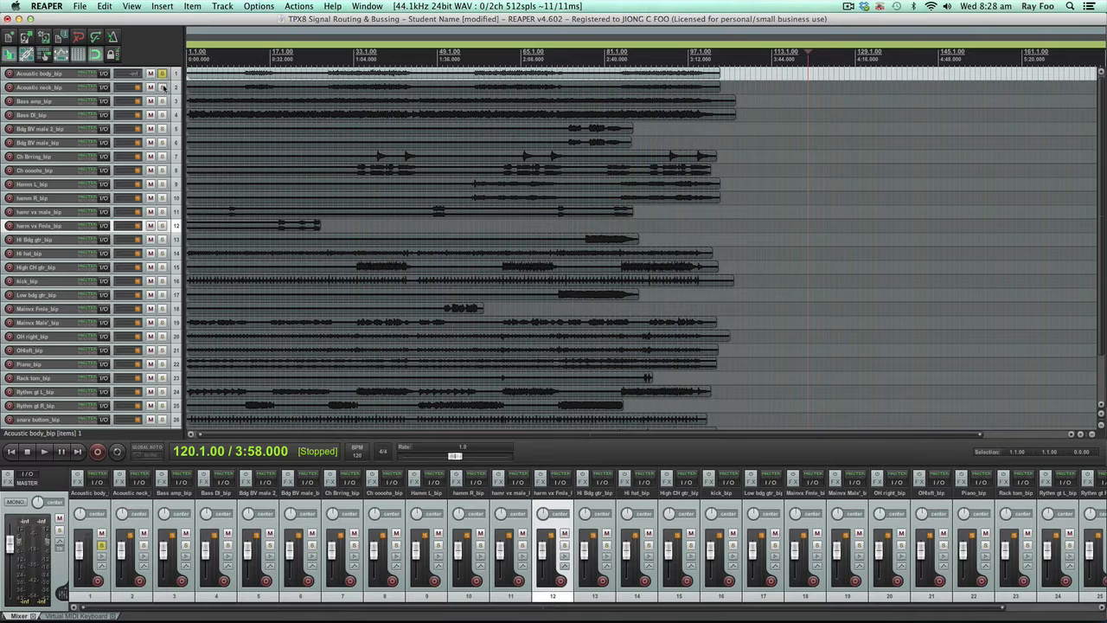
left_click(162, 88)
left_click(250, 58)
key("space")
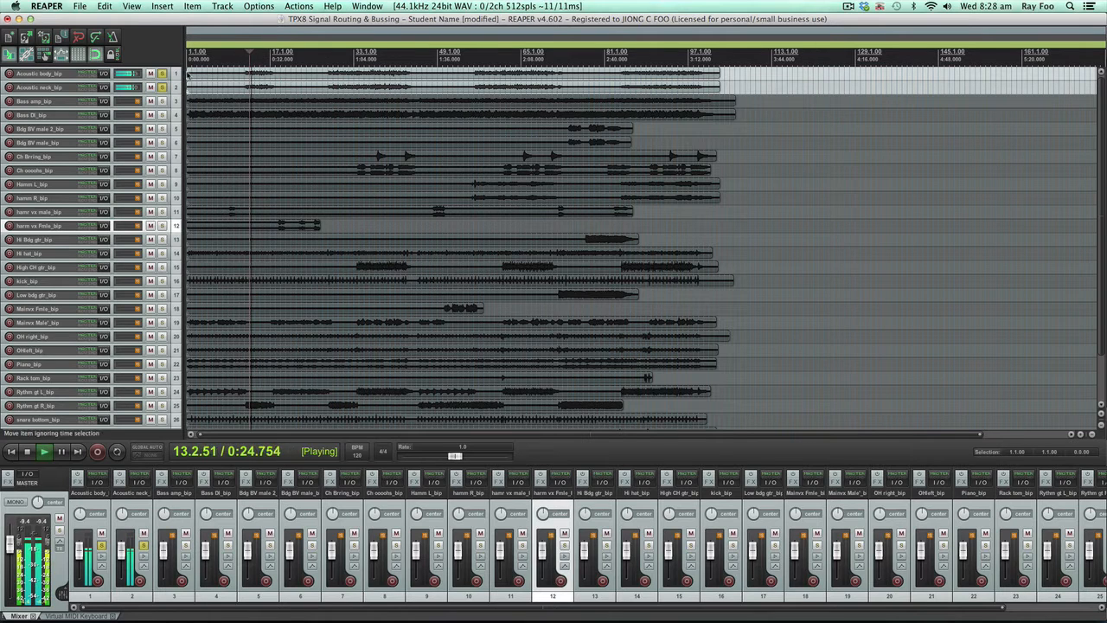
- Solo Bass amp_bip and Bass DI_bip during playback to hear them, and clear the solos on all four acoustic and bass tracks
left_click(162, 101)
left_click(162, 115)
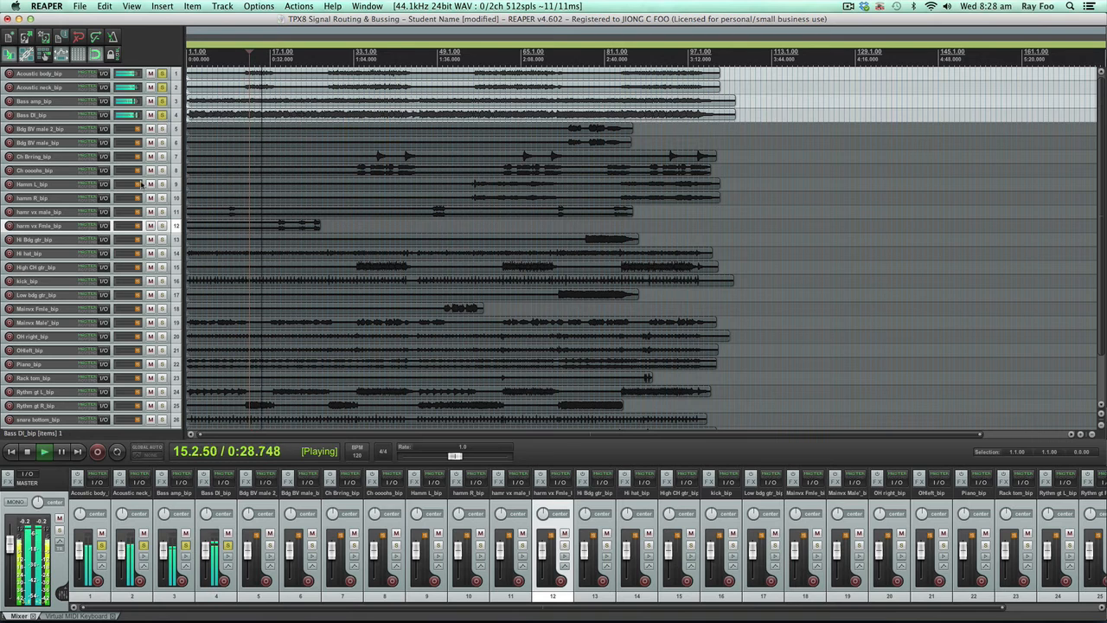
left_click(162, 115)
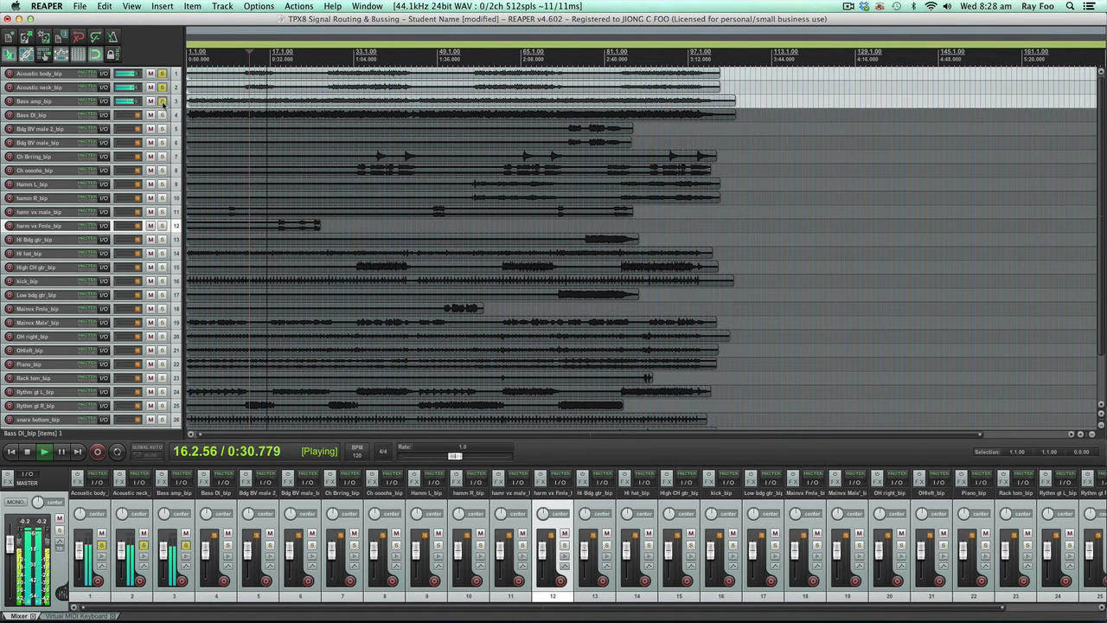
left_click(163, 102)
left_click(162, 87)
left_click(163, 75)
- Solo Bdg BV male 2_bip briefly, audition Ch Brring_bip in solo from bar 37, and clear both solos
left_click(161, 129)
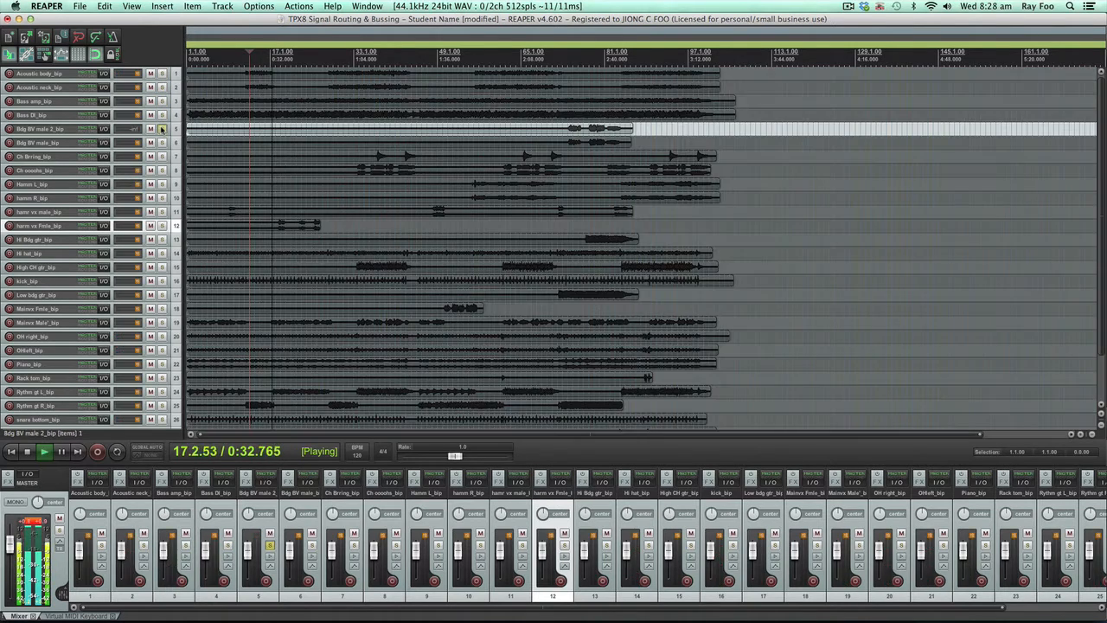
left_click(162, 129)
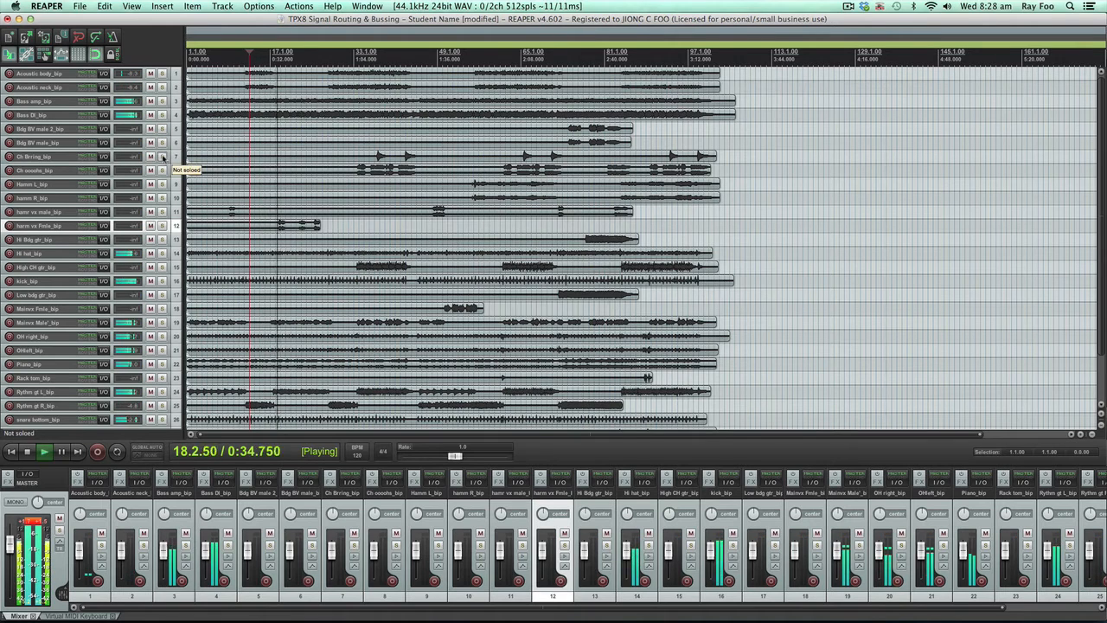
left_click(162, 158)
left_click(375, 58)
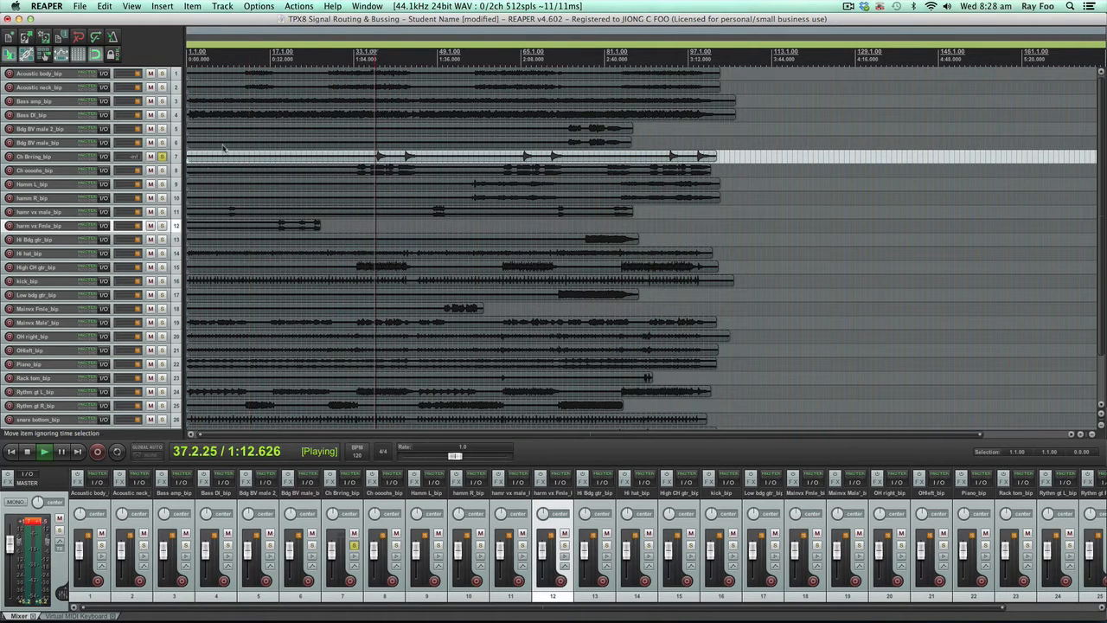
key("space")
left_click(162, 157)
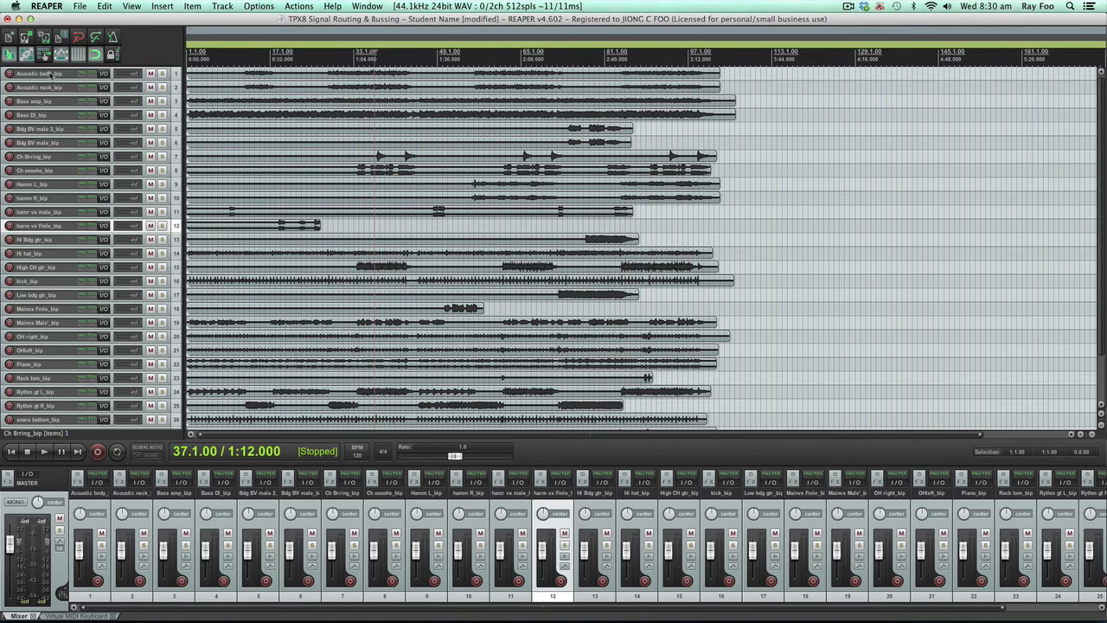
left_click(51, 75)
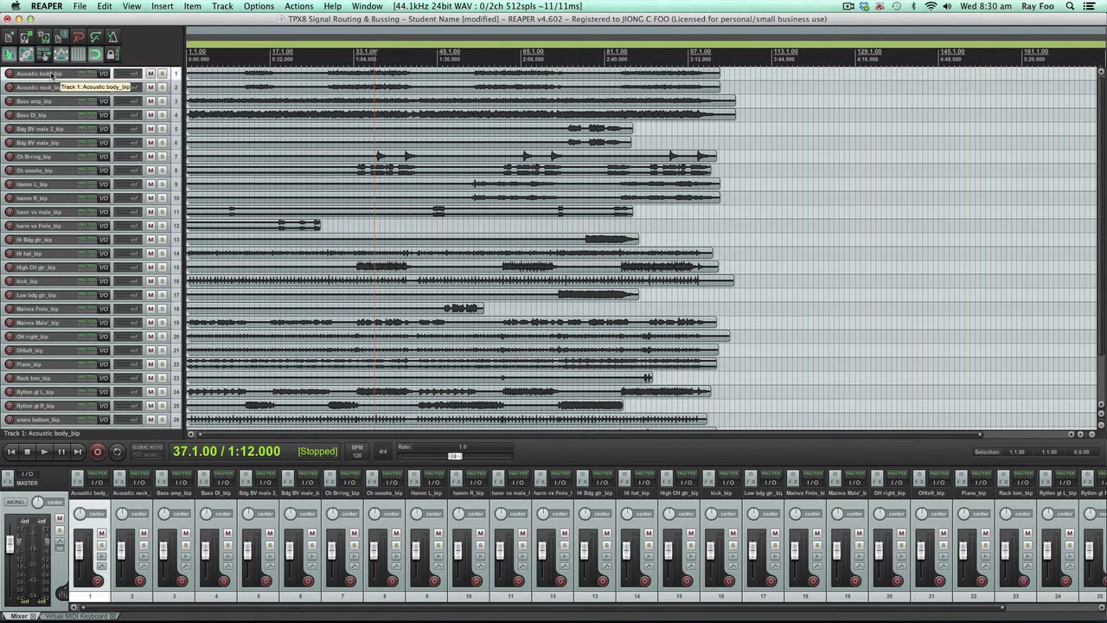
left_click(47, 88)
left_click(51, 102)
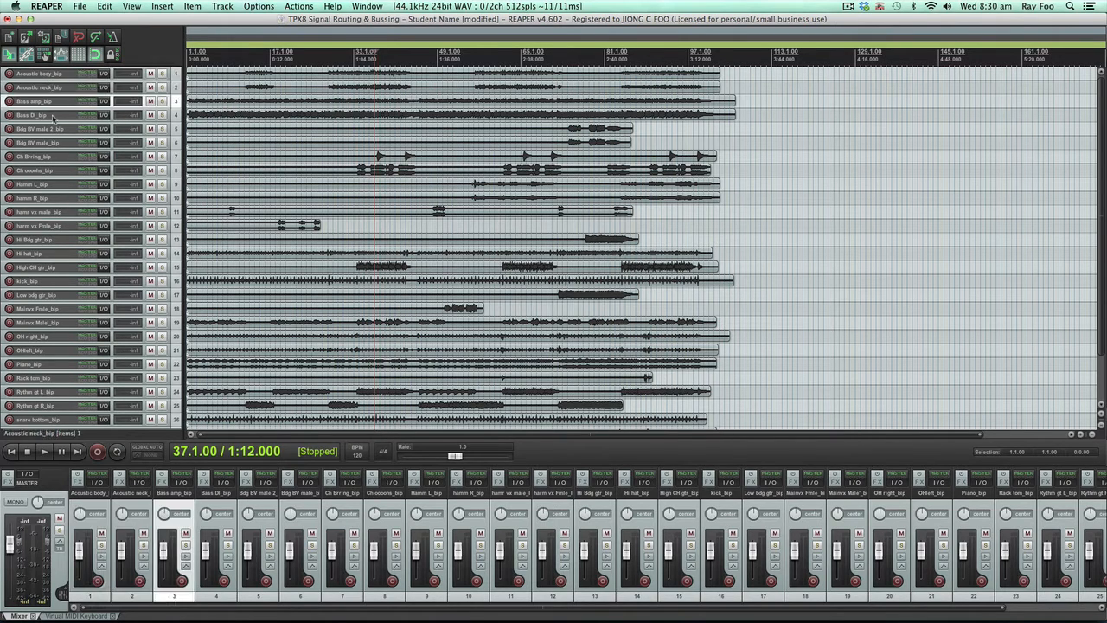
left_click(54, 116)
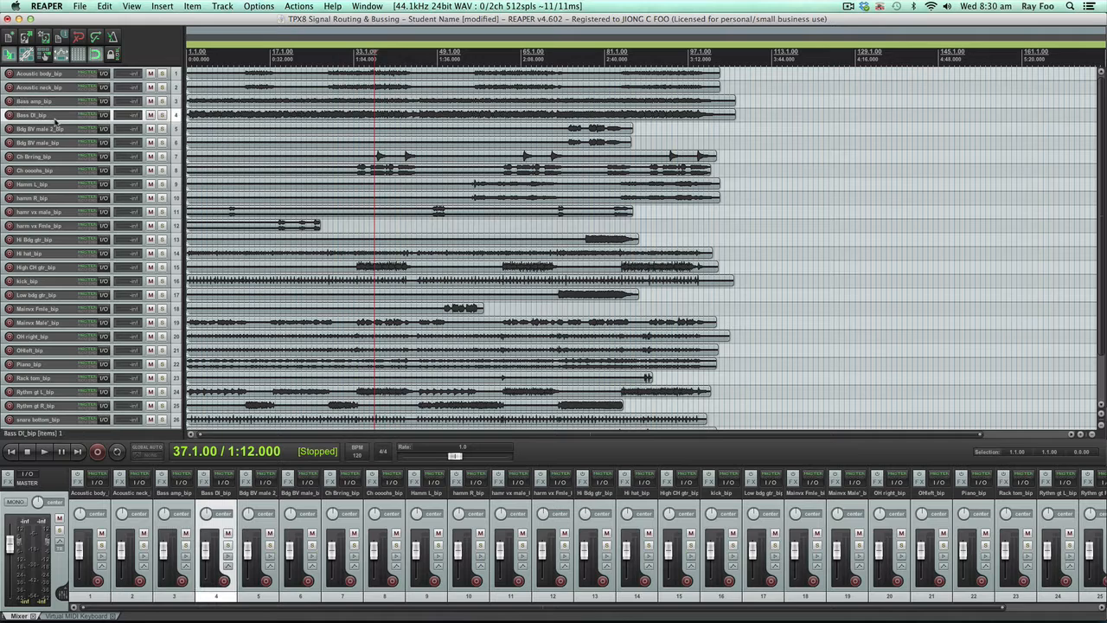
- Audition Ch Brring_bip in solo from bar 37, and move the track directly below Acoustic neck_bip with its solo cleared
left_click(163, 158)
key("space")
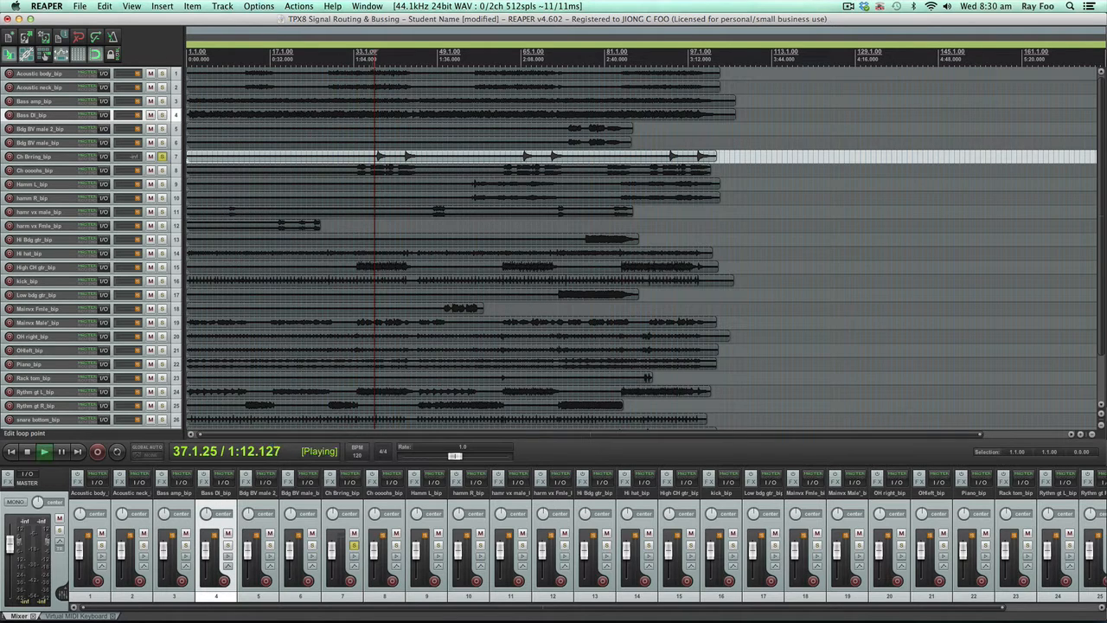
key("space")
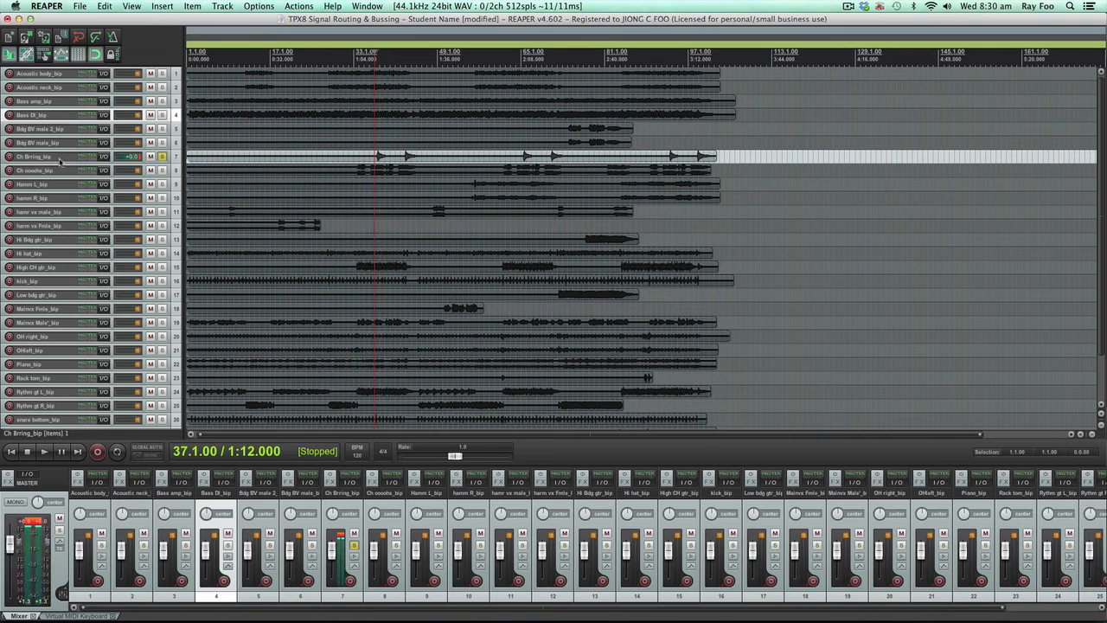
left_click(50, 157)
left_click_drag(52, 111, 53, 100)
left_click(164, 103)
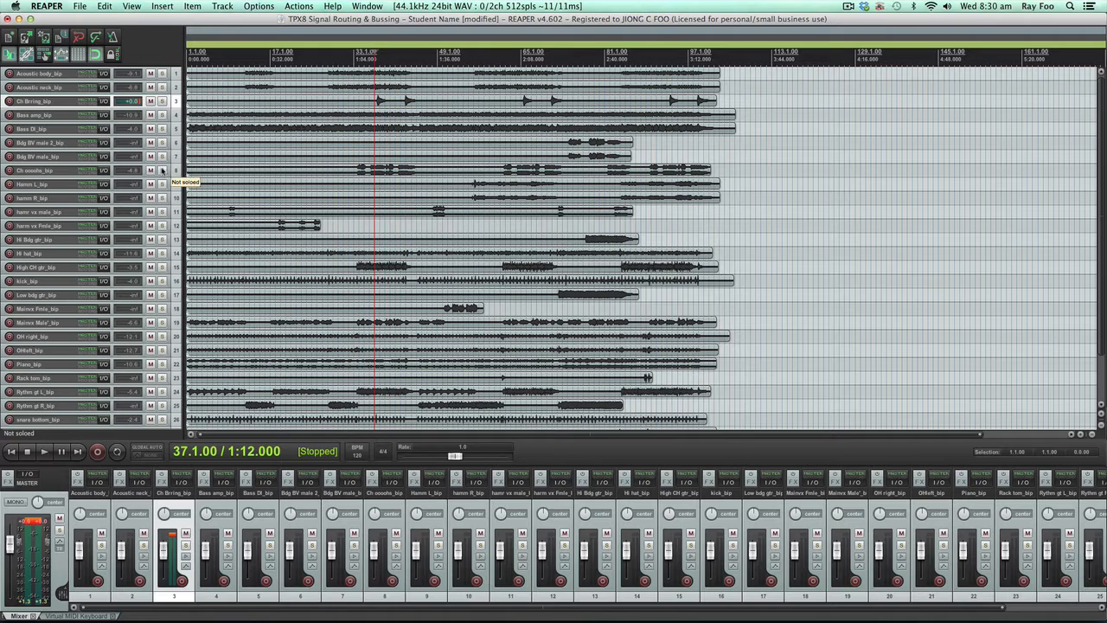
- Audition High CH gtr_bip in solo from bar 37, move the track directly below Ch Brring_bip, and clear its solo
left_click(161, 267)
key("space")
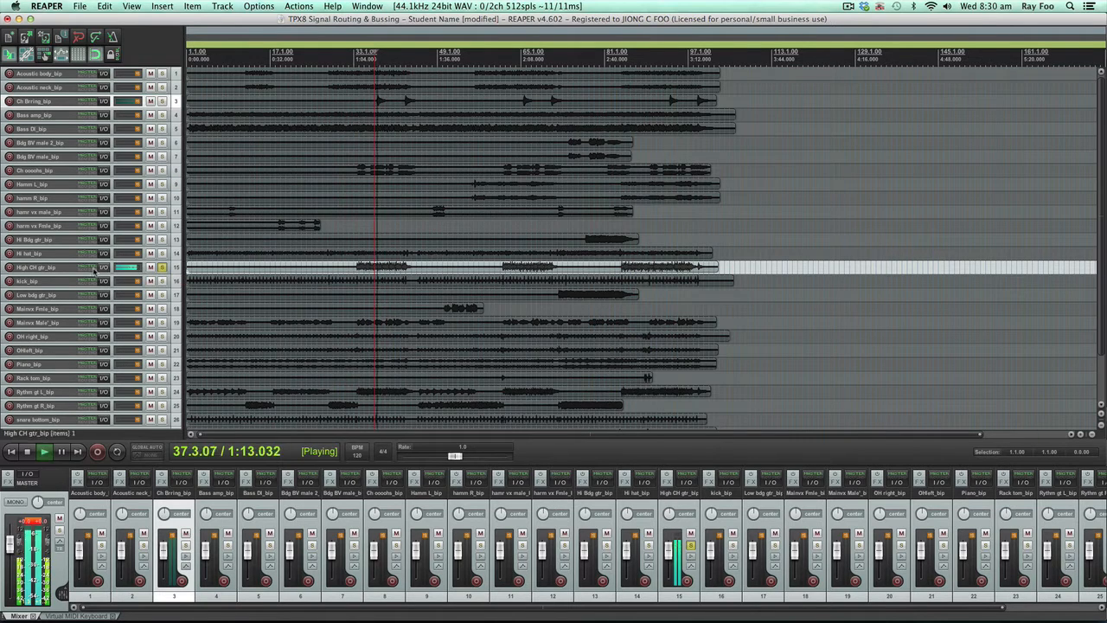
key("space")
left_click(35, 267)
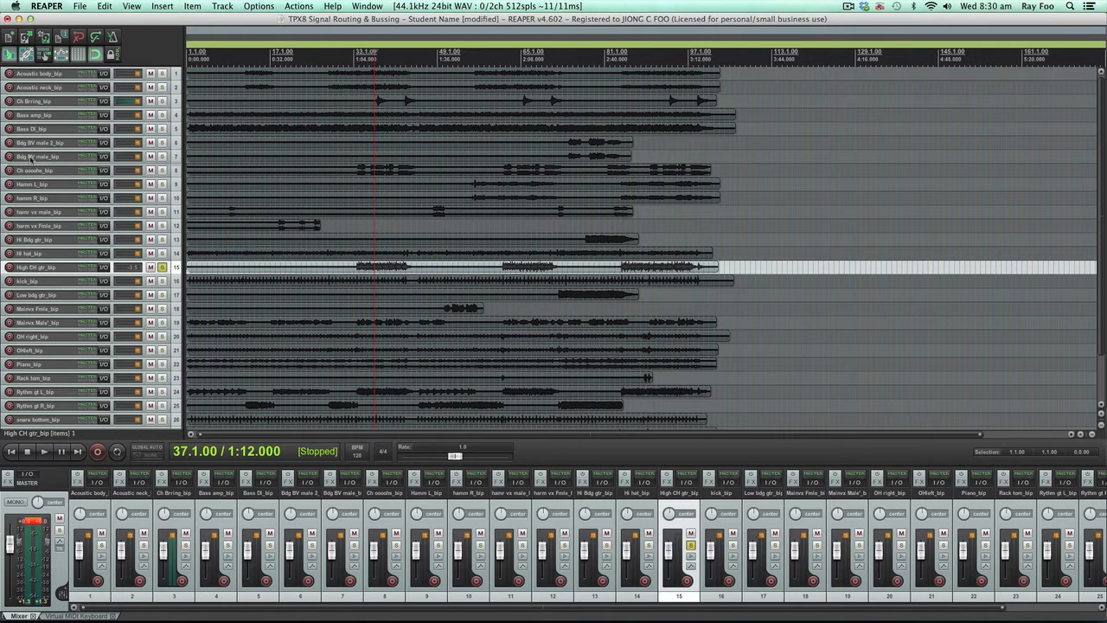
left_click_drag(32, 109, 35, 123)
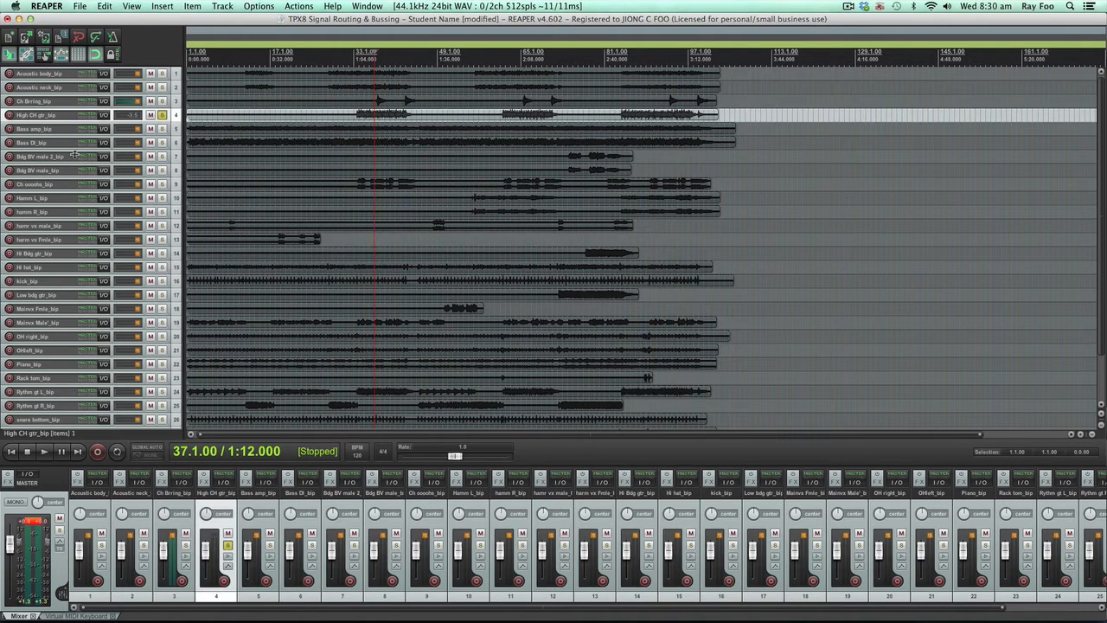
left_click(161, 115)
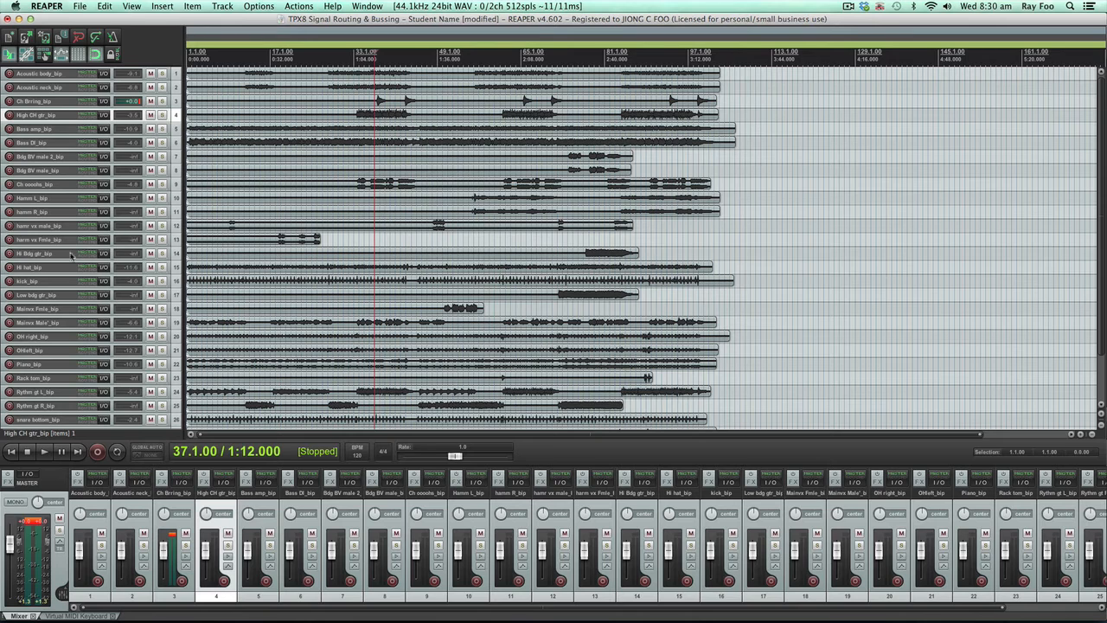
- Audition Hi Bdg gtr_bip in solo from bar 77 and move the track directly below High CH gtr_bip
left_click(162, 253)
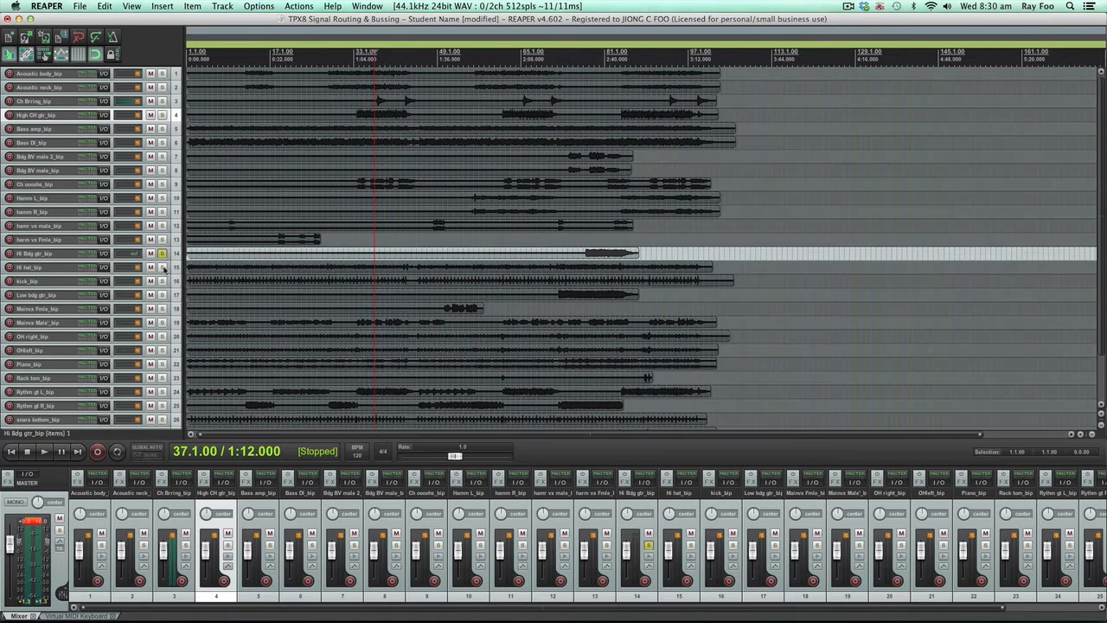
left_click(585, 57)
key("space")
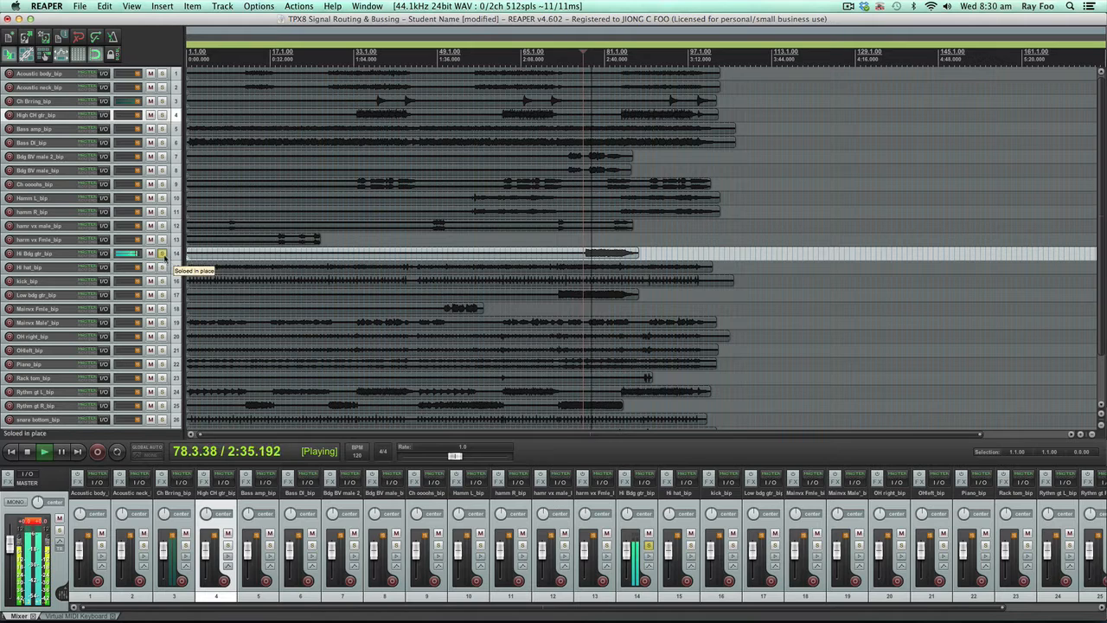
key("space")
left_click(43, 255)
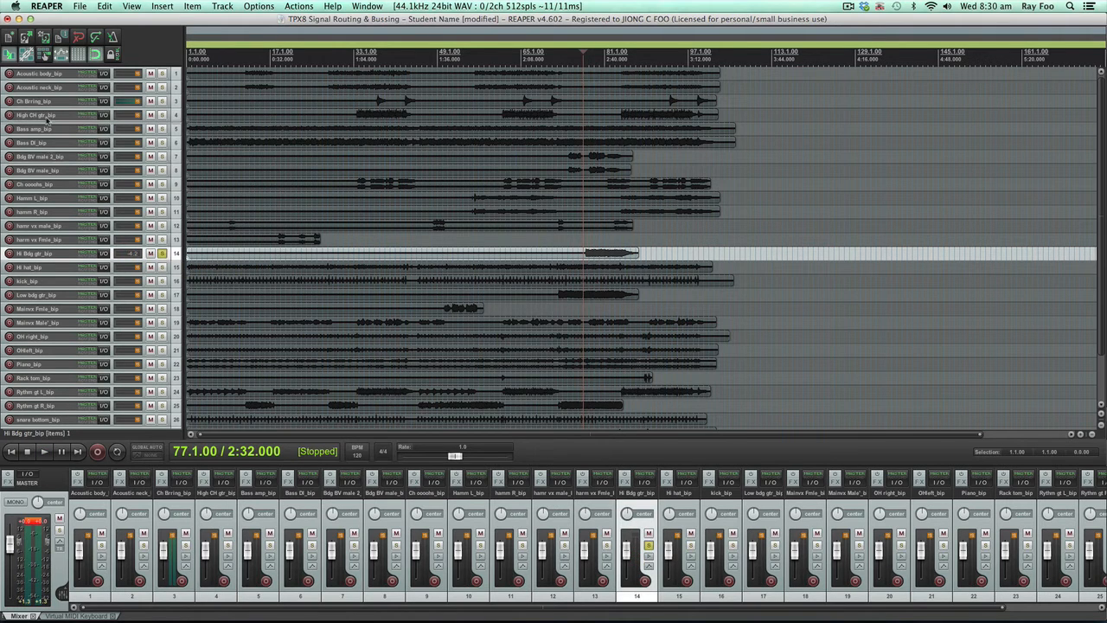
left_click_drag(48, 121, 48, 123)
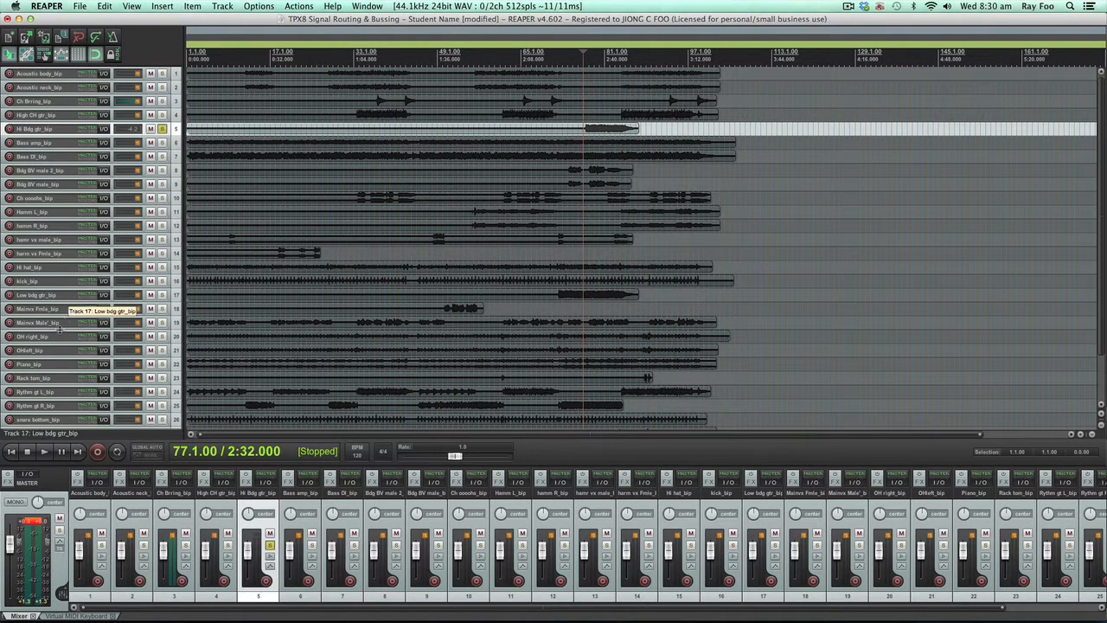
- Move Rythm gt L_bip and Rythm gt R_bip directly below Hi Bdg gtr_bip, and place Low bdg gtr_bip right after them
left_click(57, 394)
left_click(26, 405, "shift")
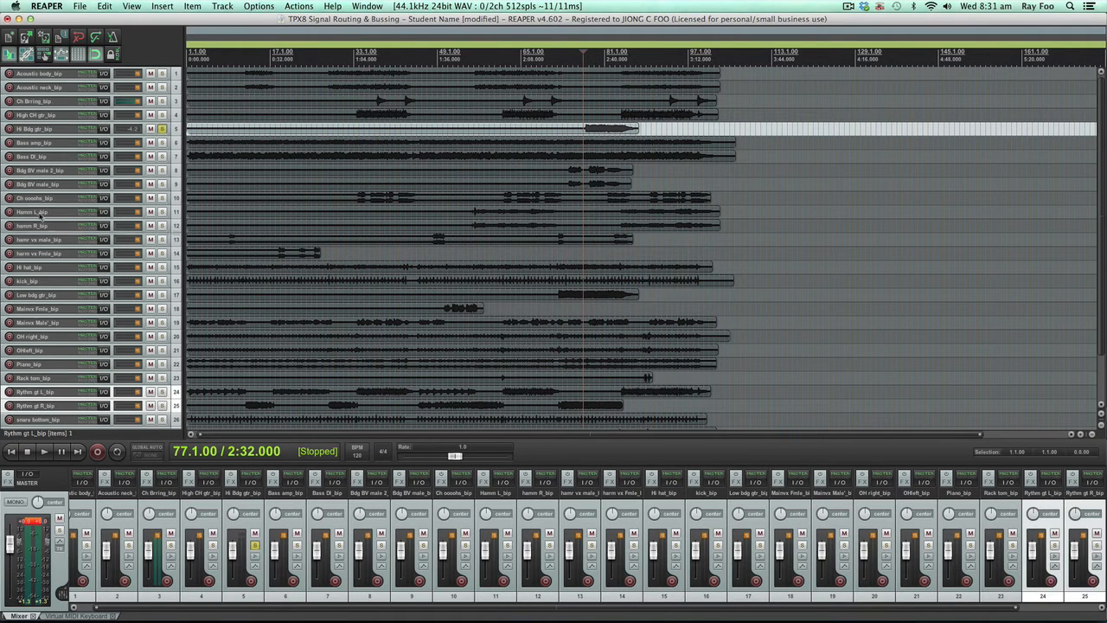
left_click_drag(38, 142, 40, 141)
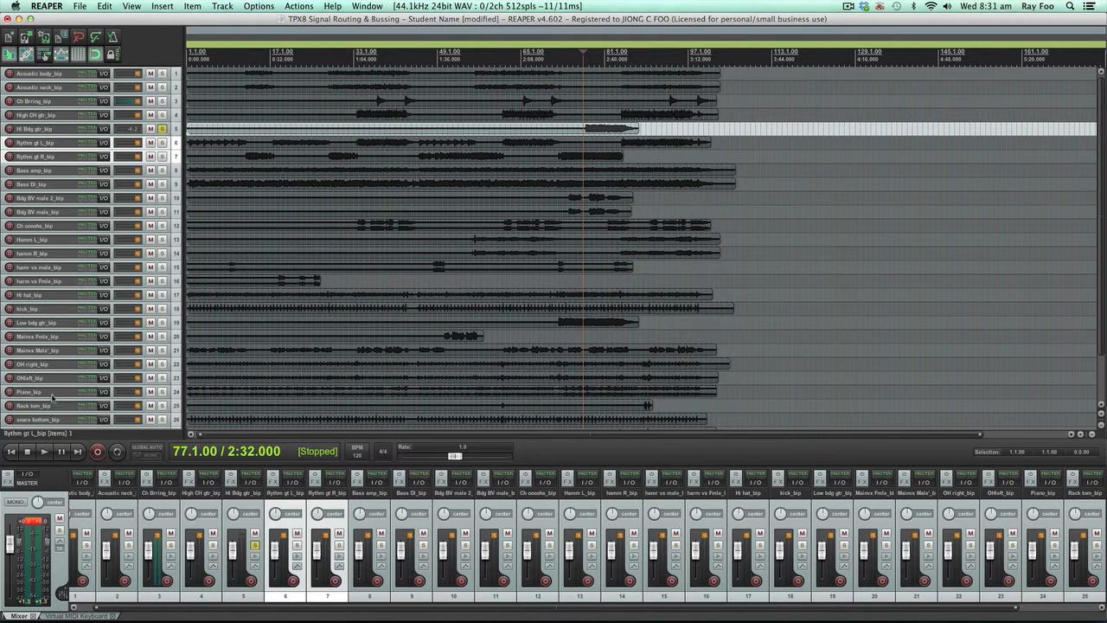
left_click(50, 323)
left_click_drag(50, 323, 56, 174)
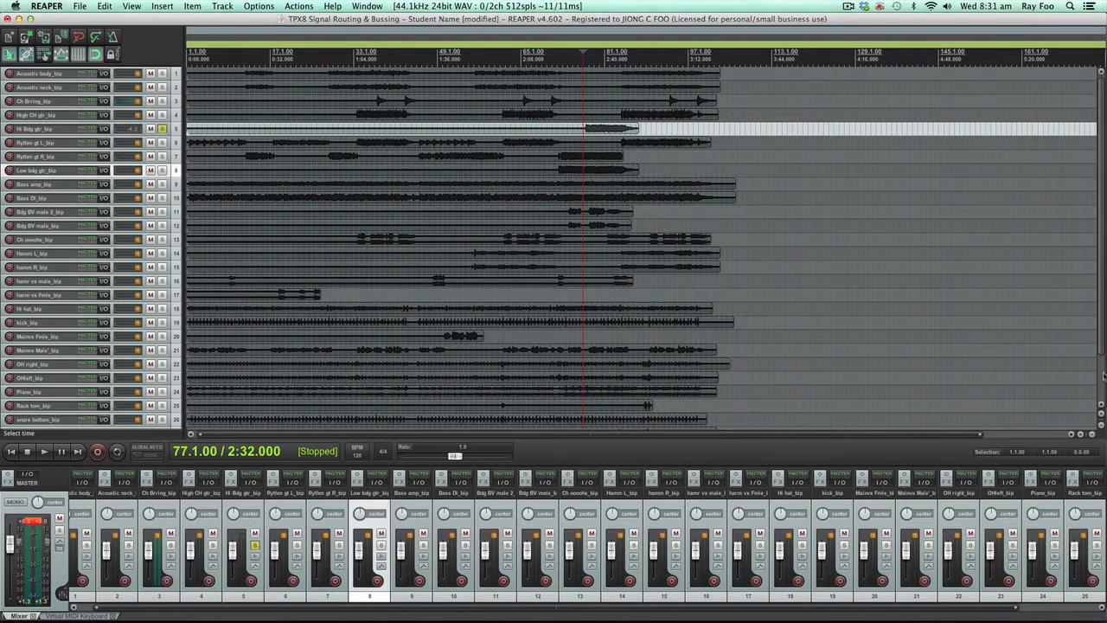
mouse_move(1102, 324)
left_mouse_down()
mouse_move(1102, 356)
mouse_move(1101, 323)
left_mouse_up()
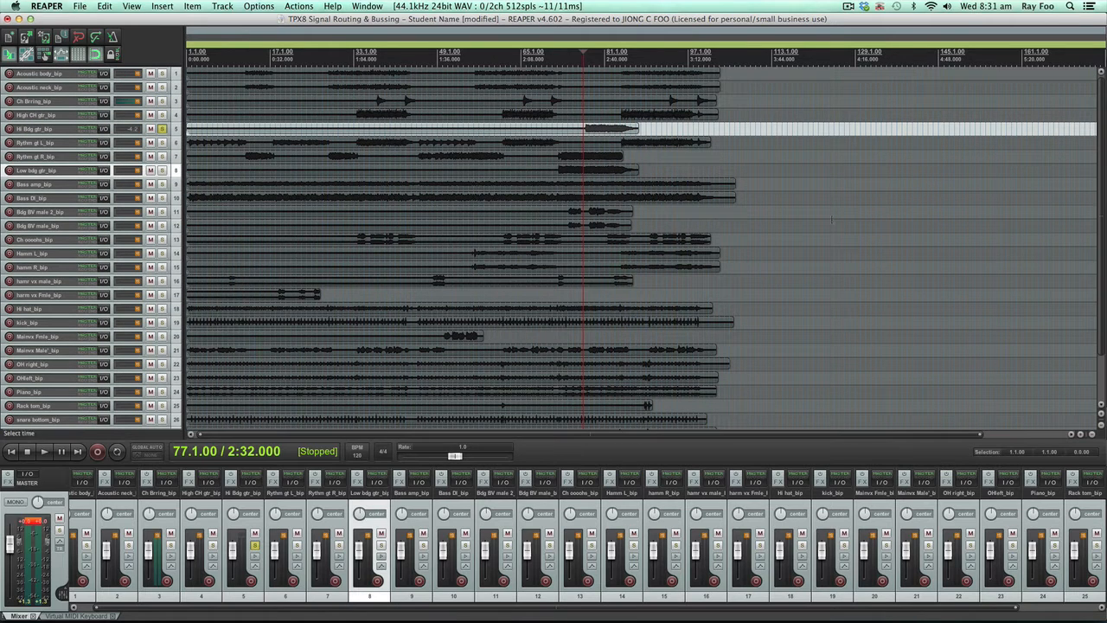
- Set all guitar and bass tracks, from Acoustic body_bip through Bass DI_bip, to one custom crimson red track color
left_click(173, 184)
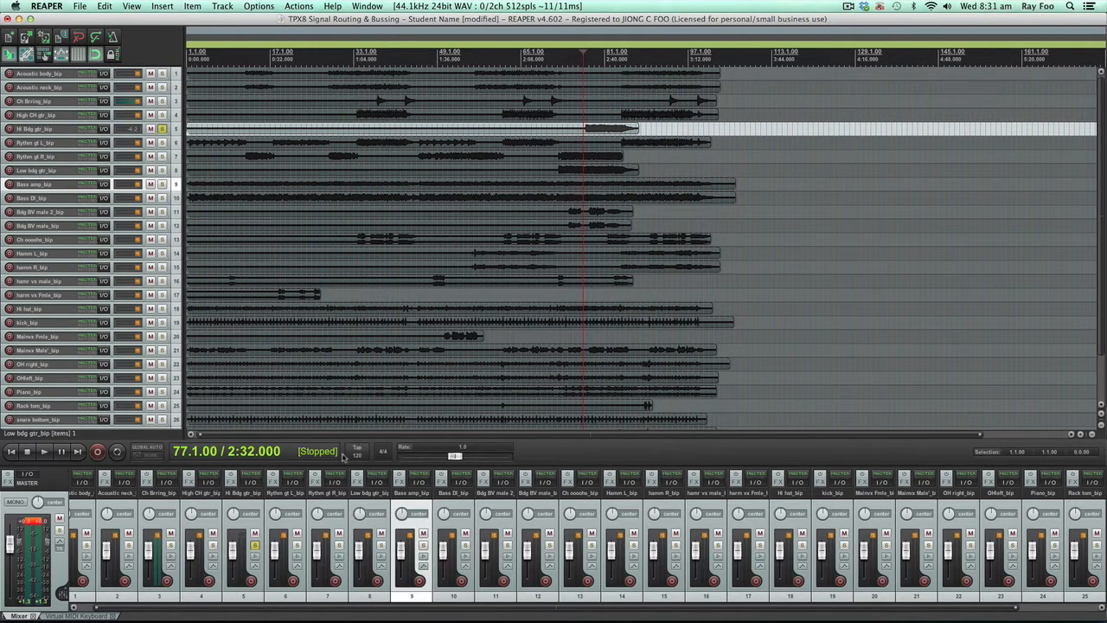
left_click(90, 599)
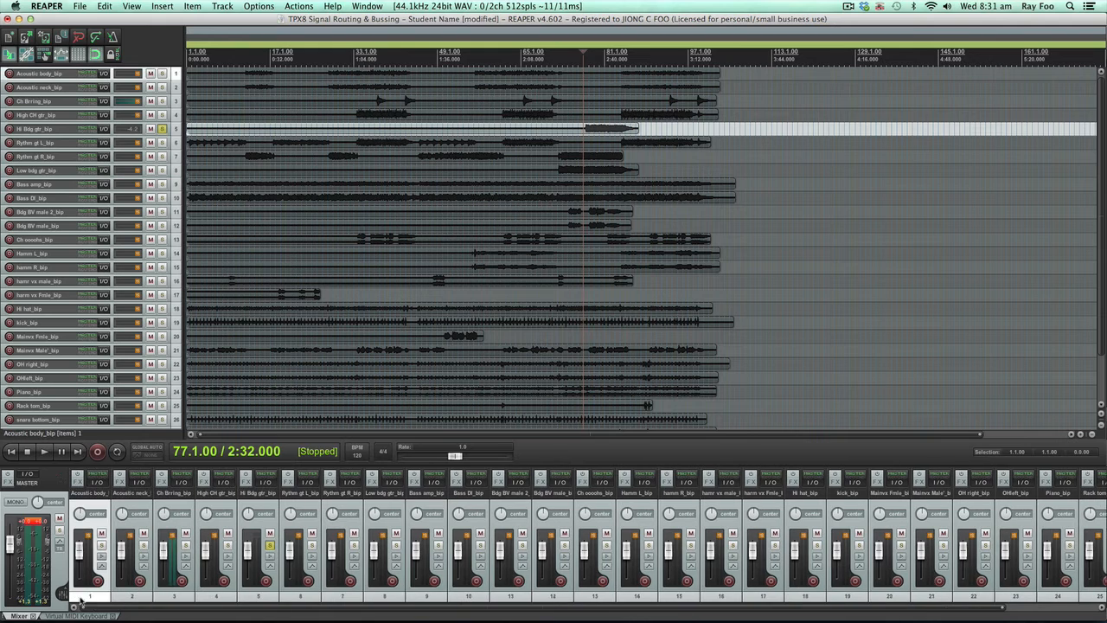
left_click(422, 599, "shift")
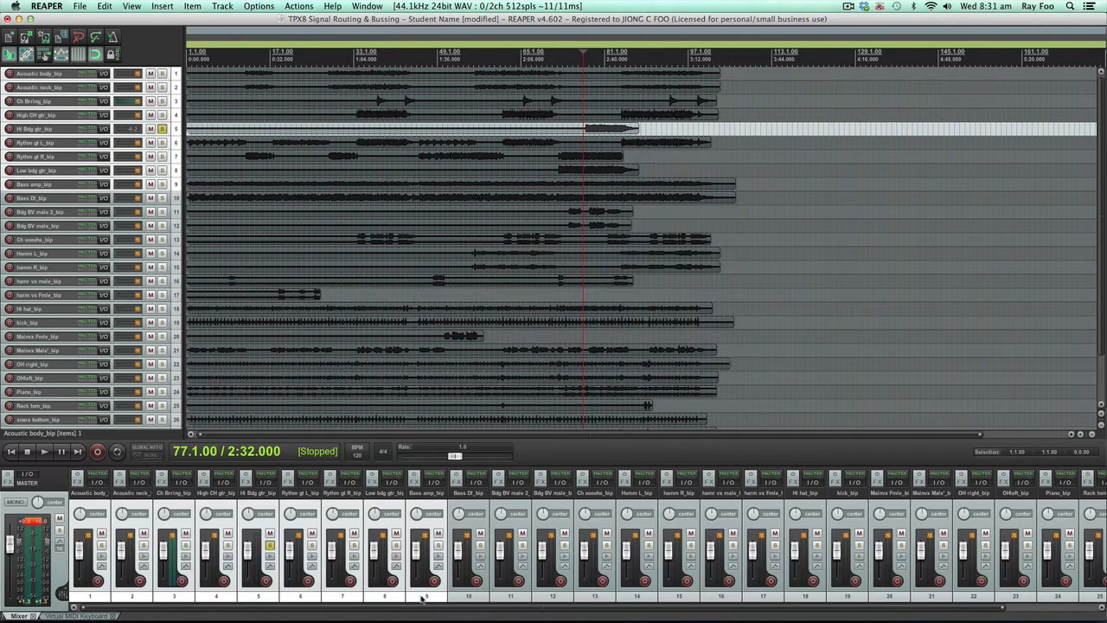
left_click(467, 597)
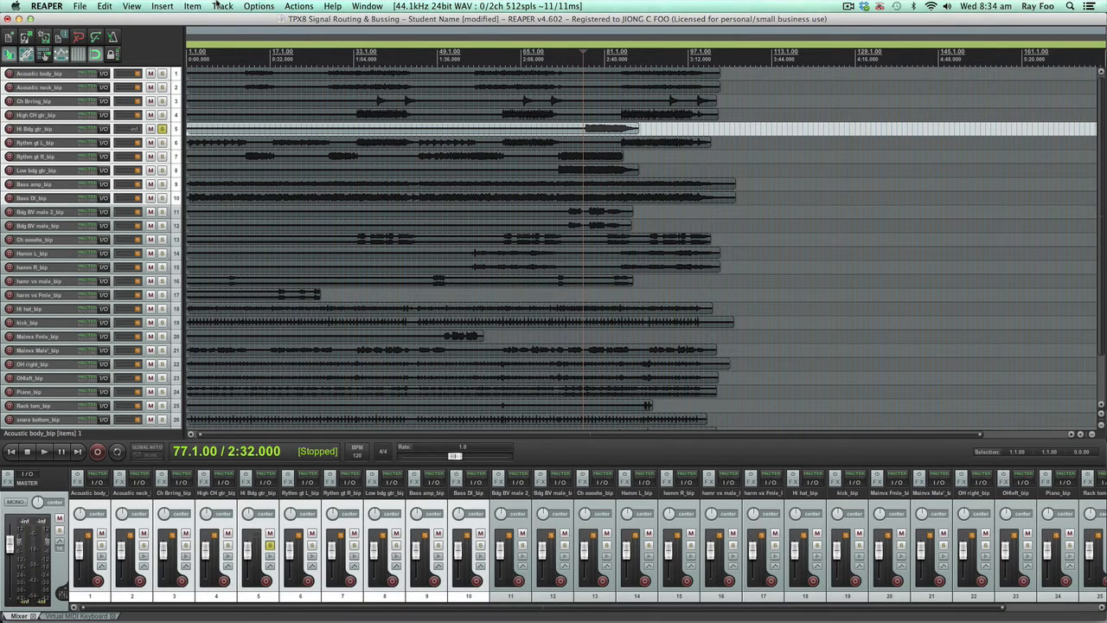
left_click(222, 6)
mouse_move(346, 191)
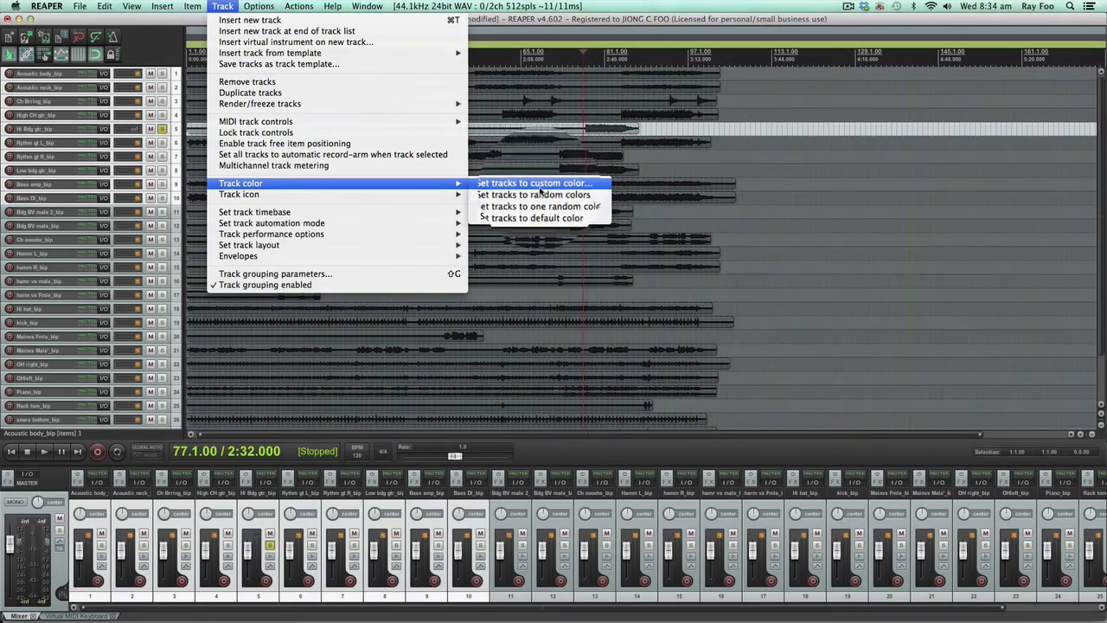
left_click(540, 187)
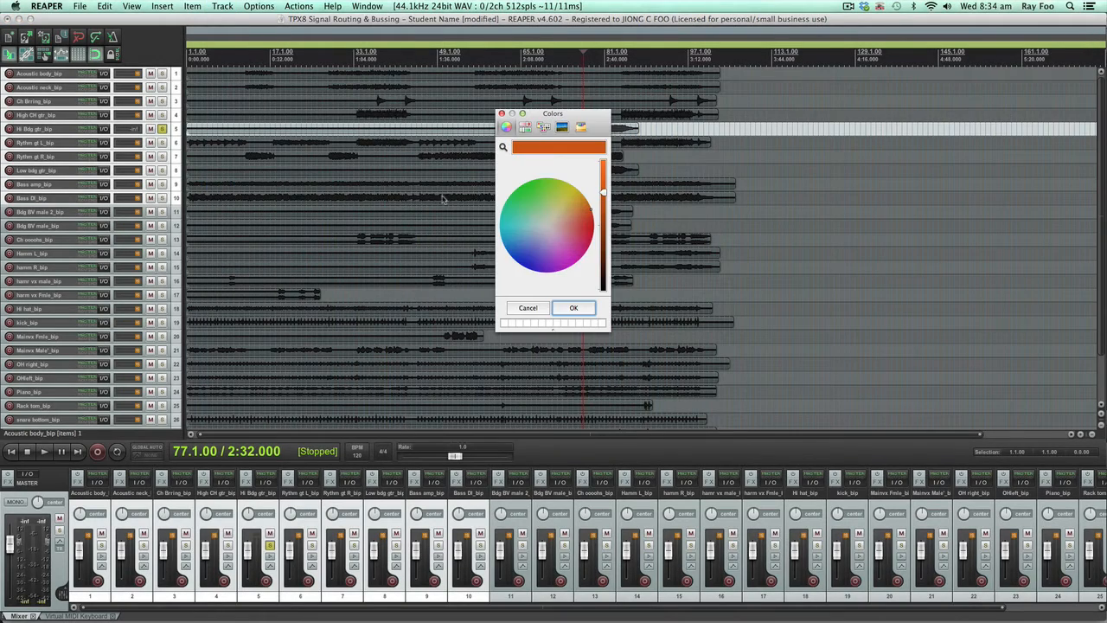
left_click(580, 235)
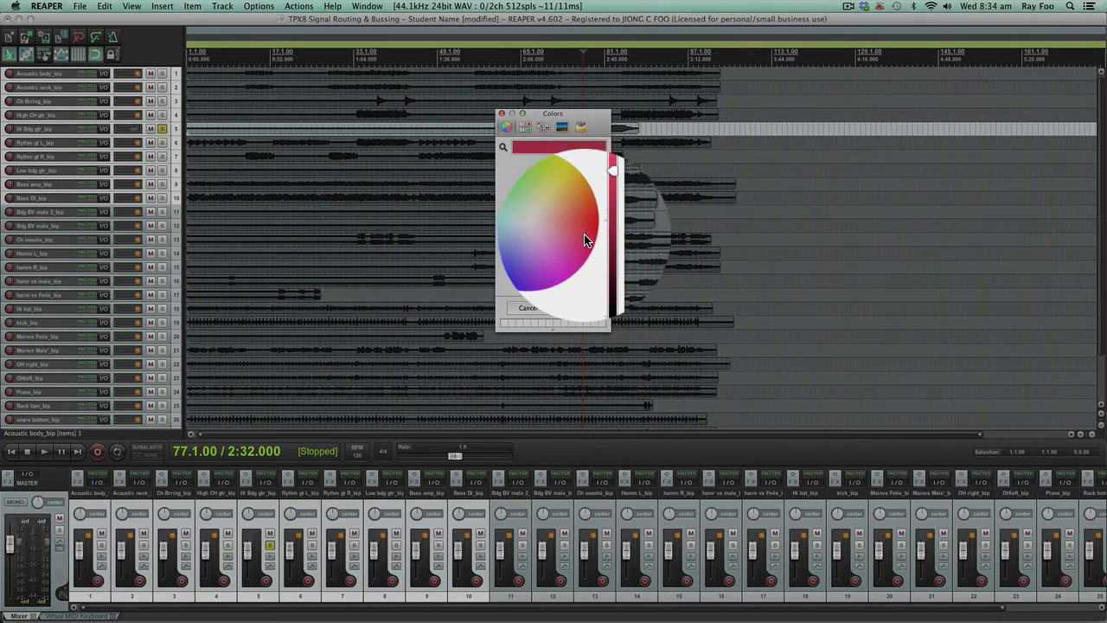
left_click(577, 307)
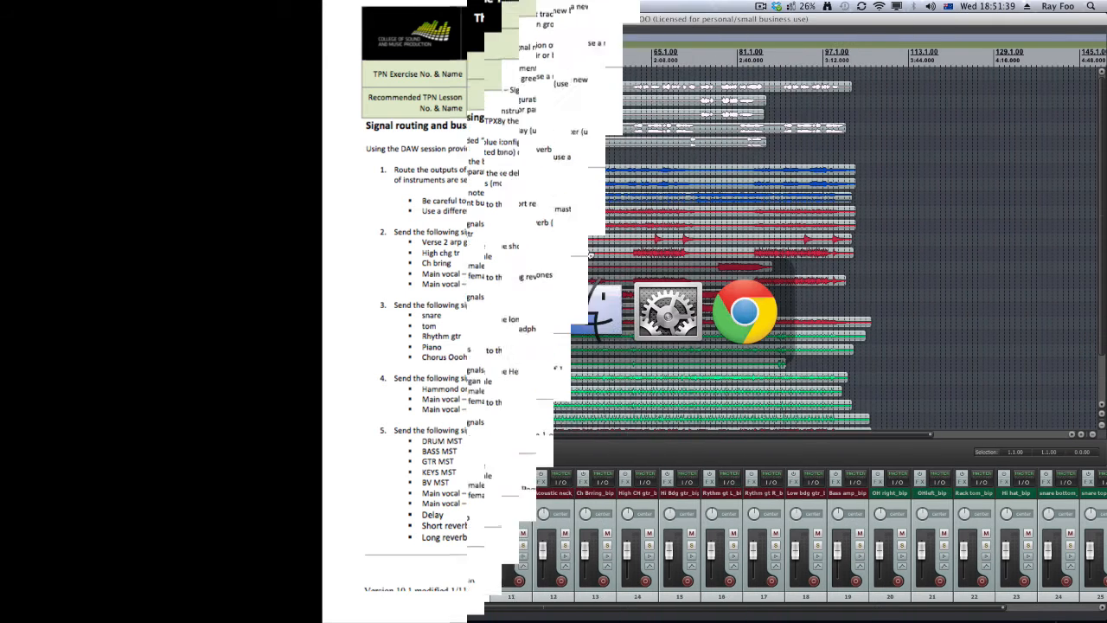
- Switch to the TPX8 exercise PDF in Preview to read the routing tasks, and return to the REAPER project
key("super+Tab")
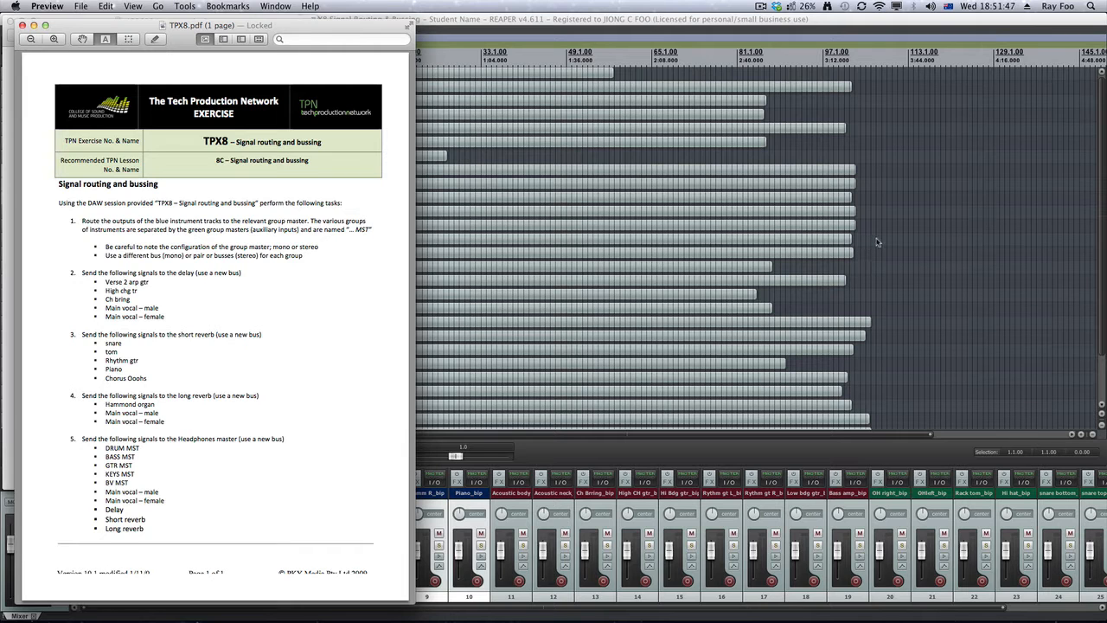
left_click(930, 242)
left_click(929, 242)
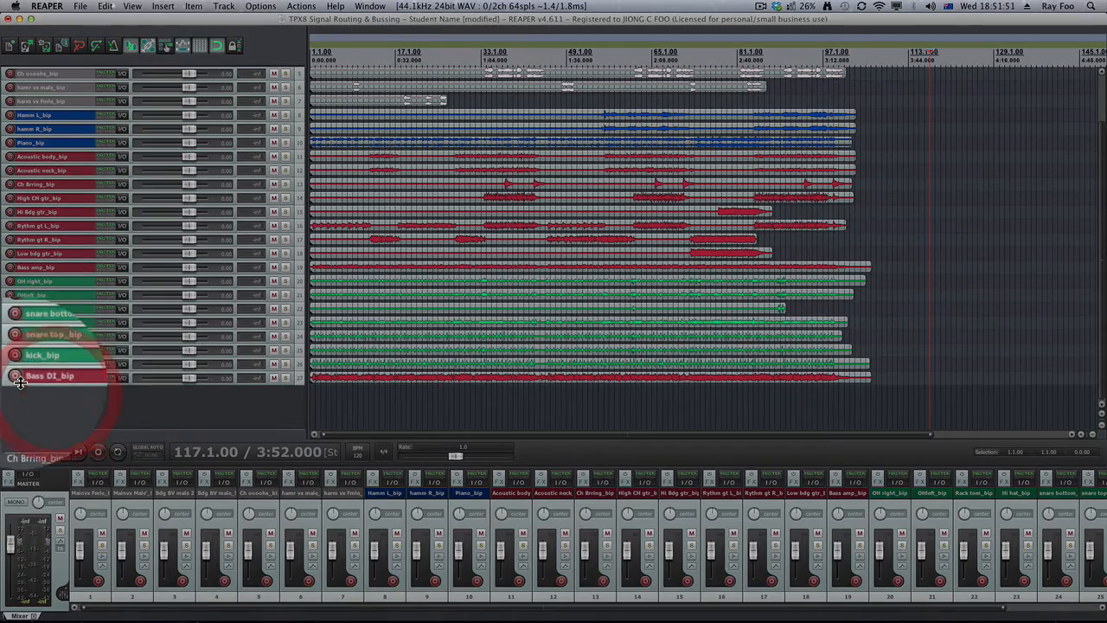
- Insert two new empty tracks at the end of the track list, below Bass DI_bip
left_click(52, 378)
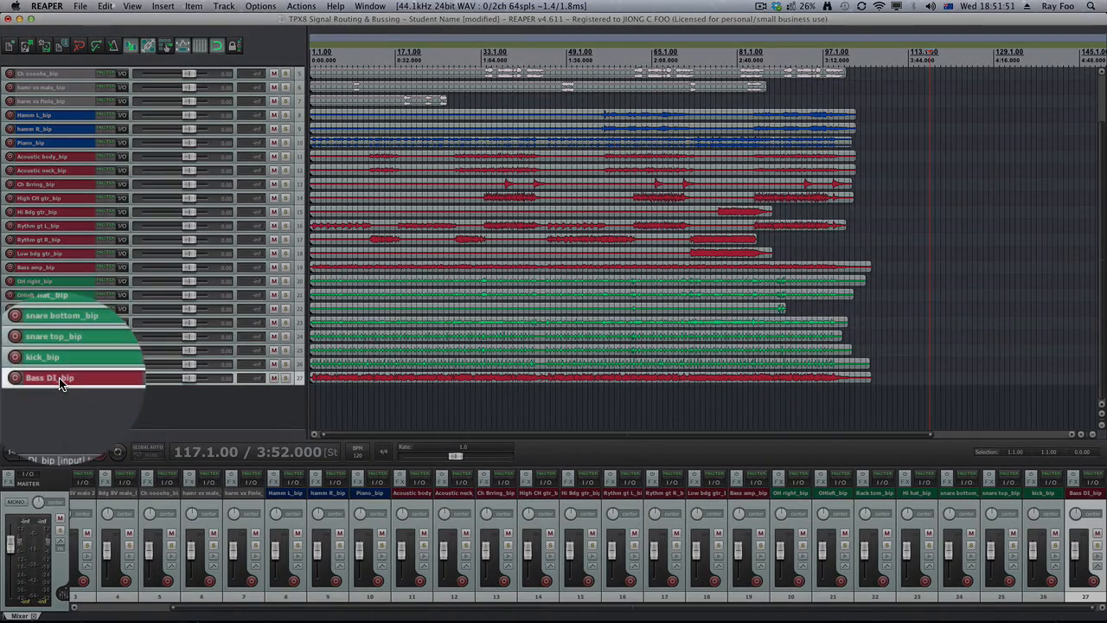
left_click(224, 6)
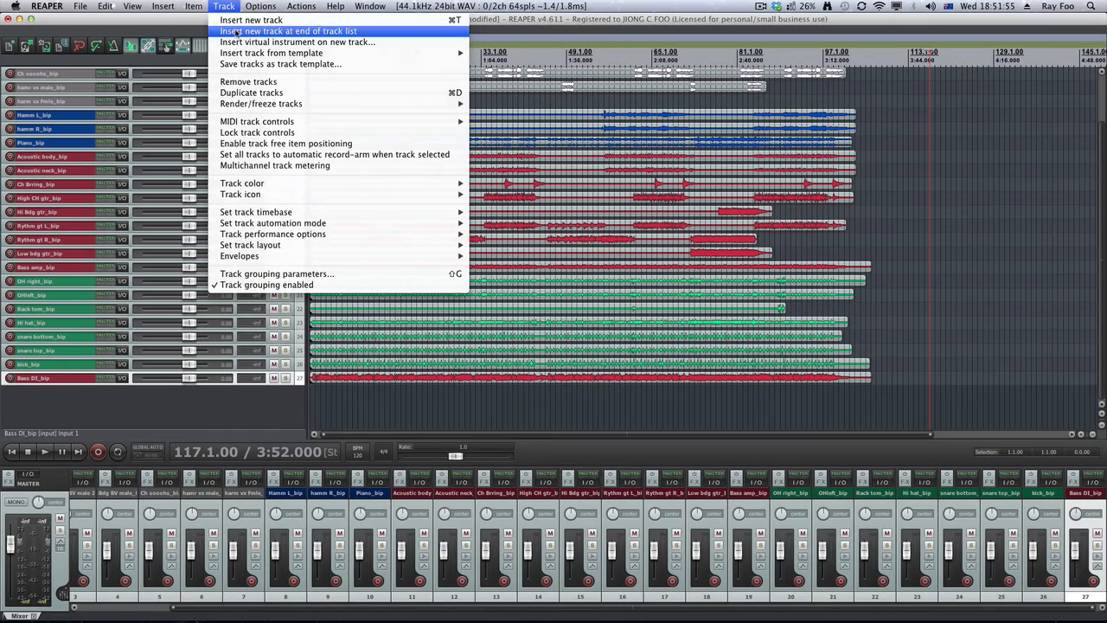
left_click(236, 31)
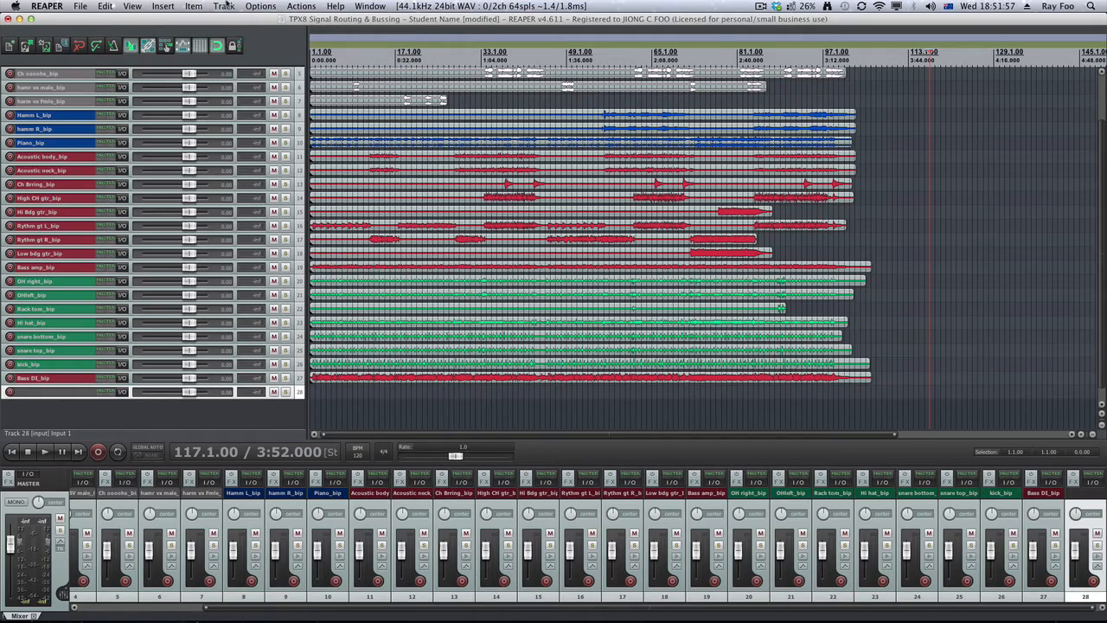
left_click(224, 6)
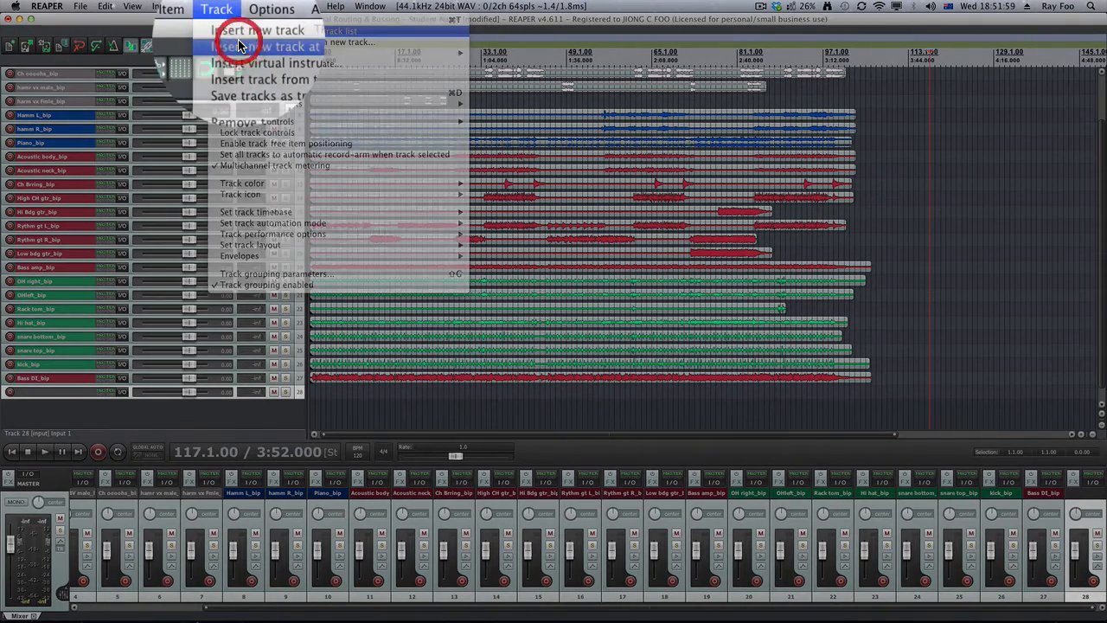
left_click(239, 45)
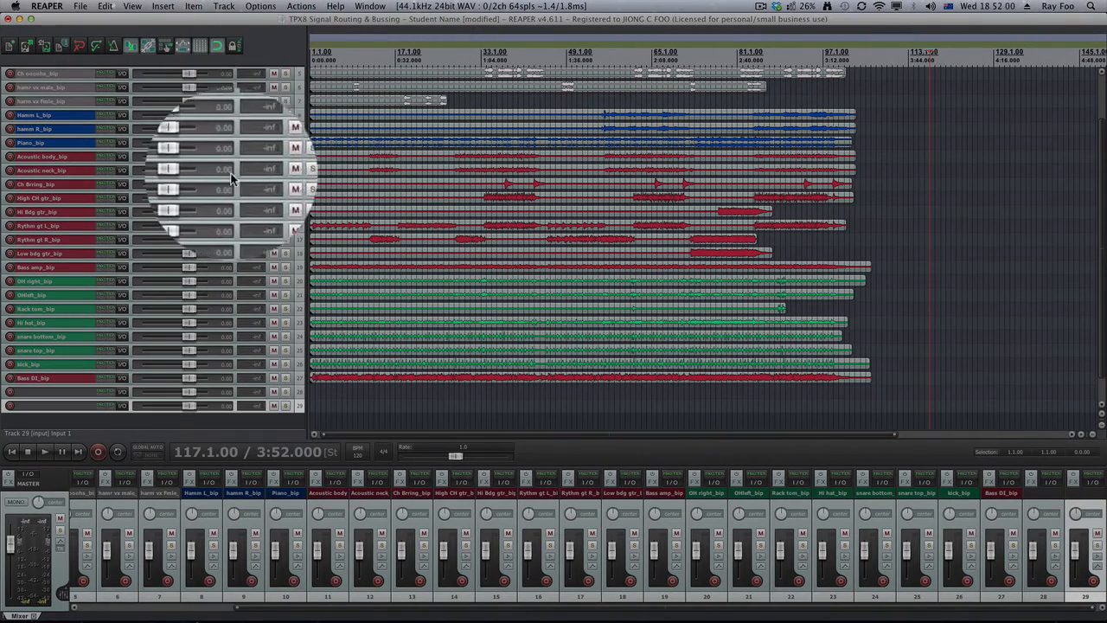
- Add eight more empty tracks at the end of the track list, up to track 37
double_click(86, 430)
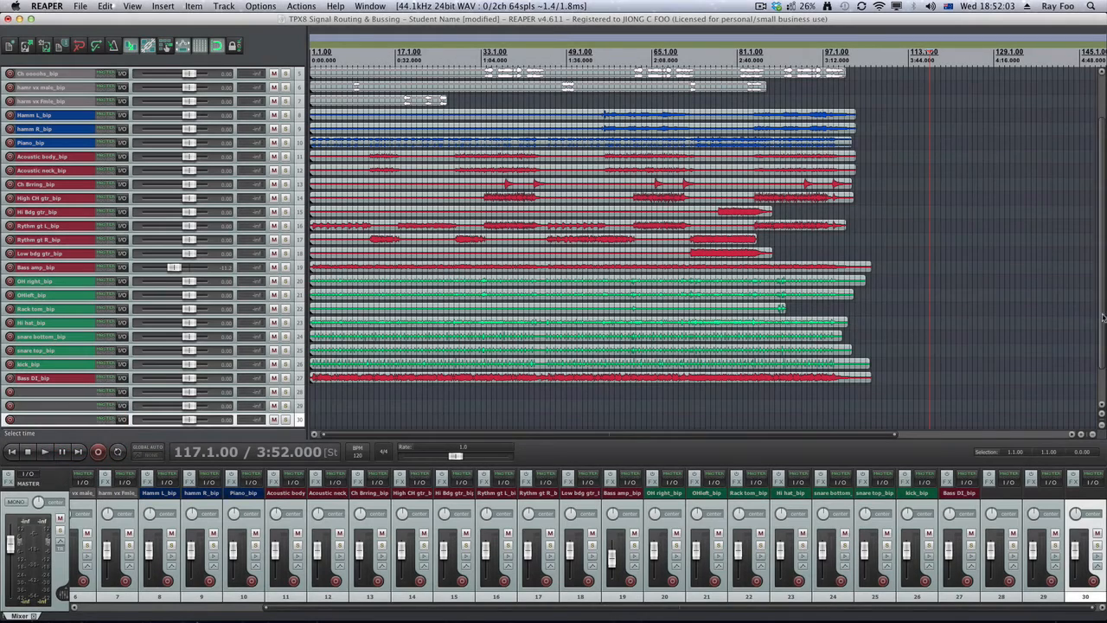
scroll(1103, 317, "down", 3)
left_click(67, 406)
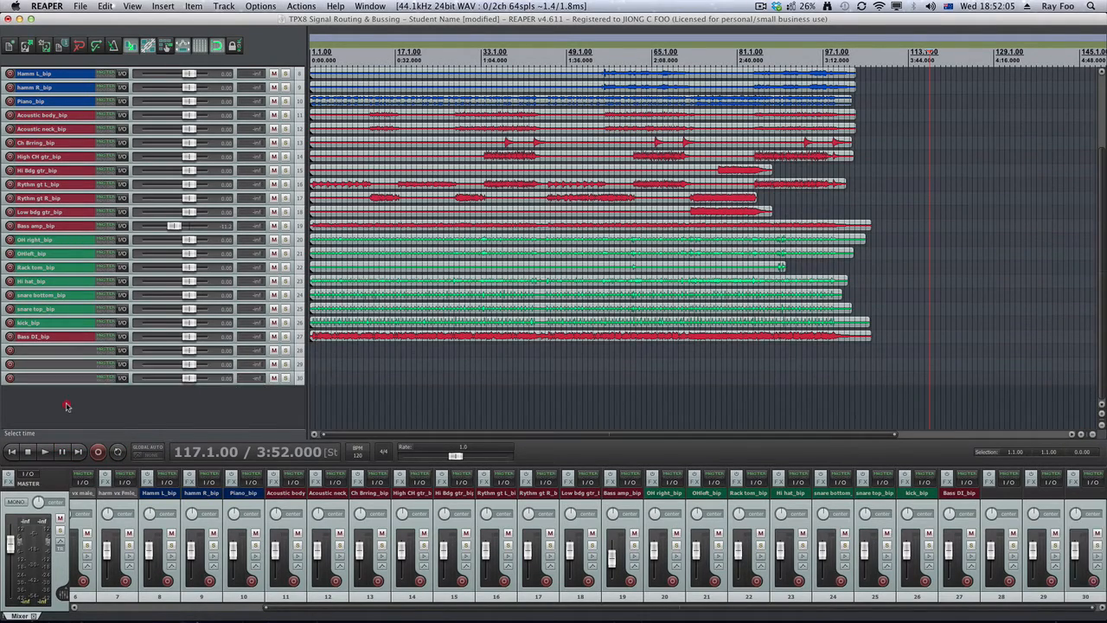
double_click(67, 406)
double_click(64, 410)
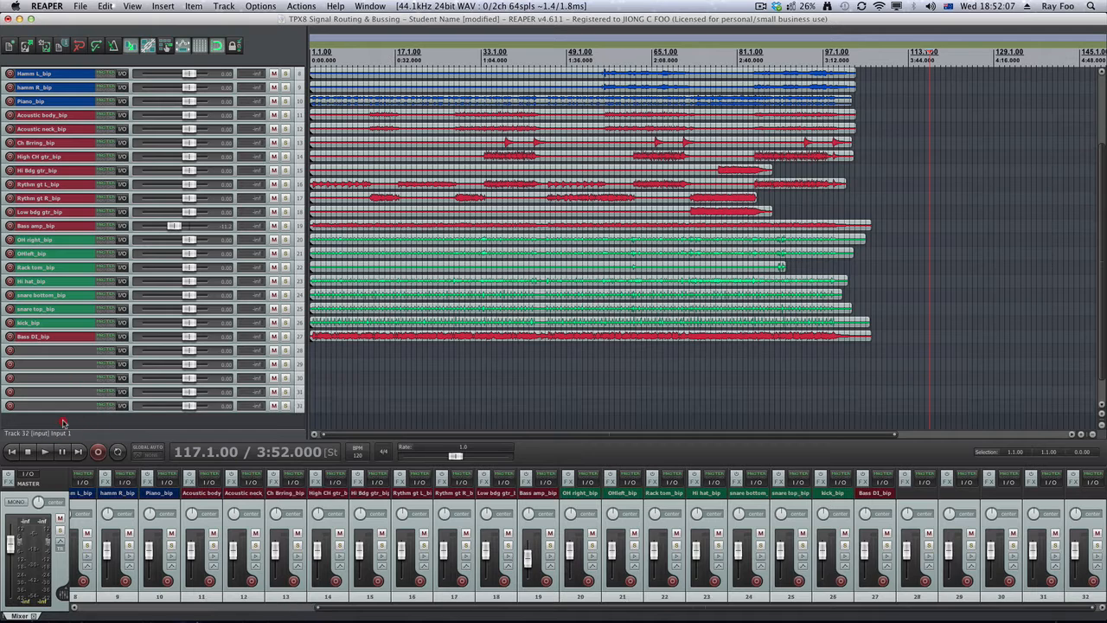
double_click(63, 422)
double_click(83, 410)
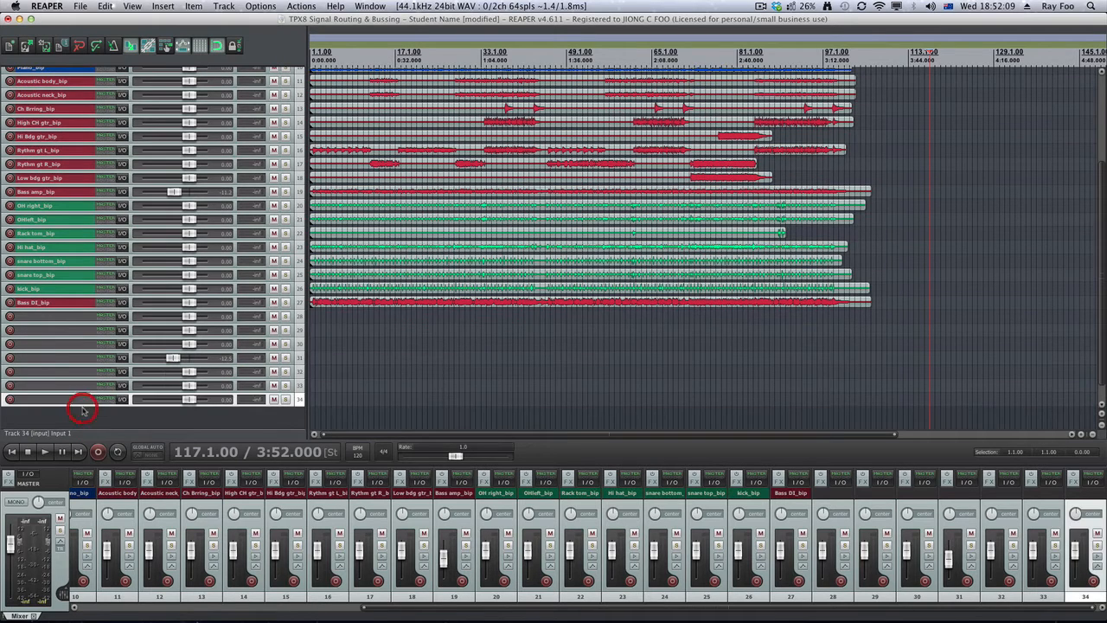
double_click(83, 410)
double_click(76, 406)
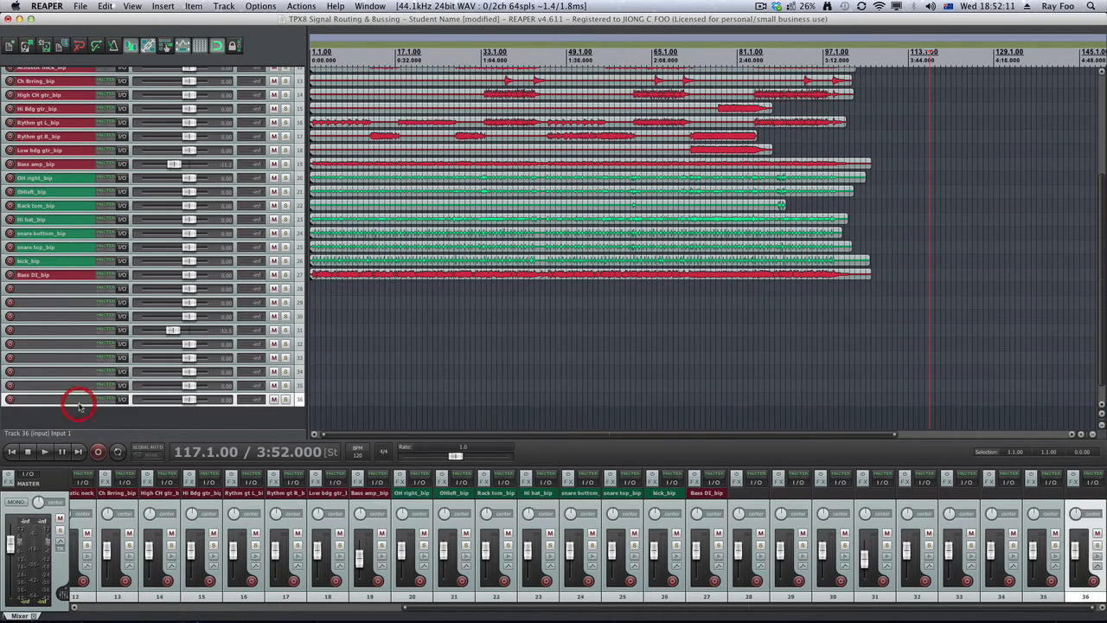
double_click(104, 417)
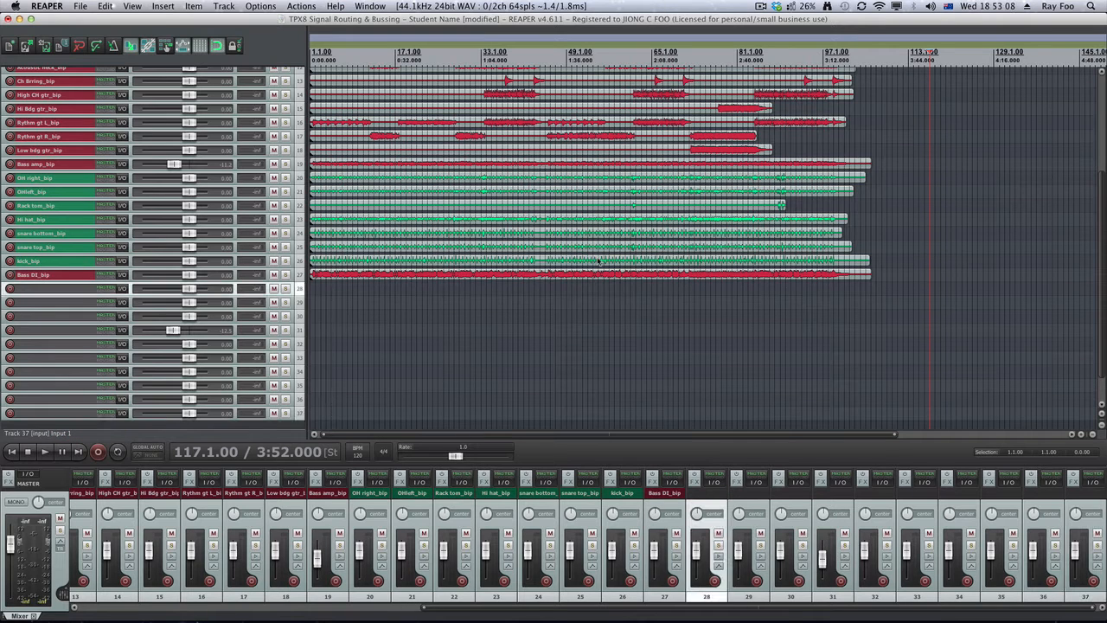
- Bring the TPX8 exercise sheet into view, check the DRUM MST and BASS MST names under task 5, and move the sheet aside
left_click_drag(0, 36, 224, 34)
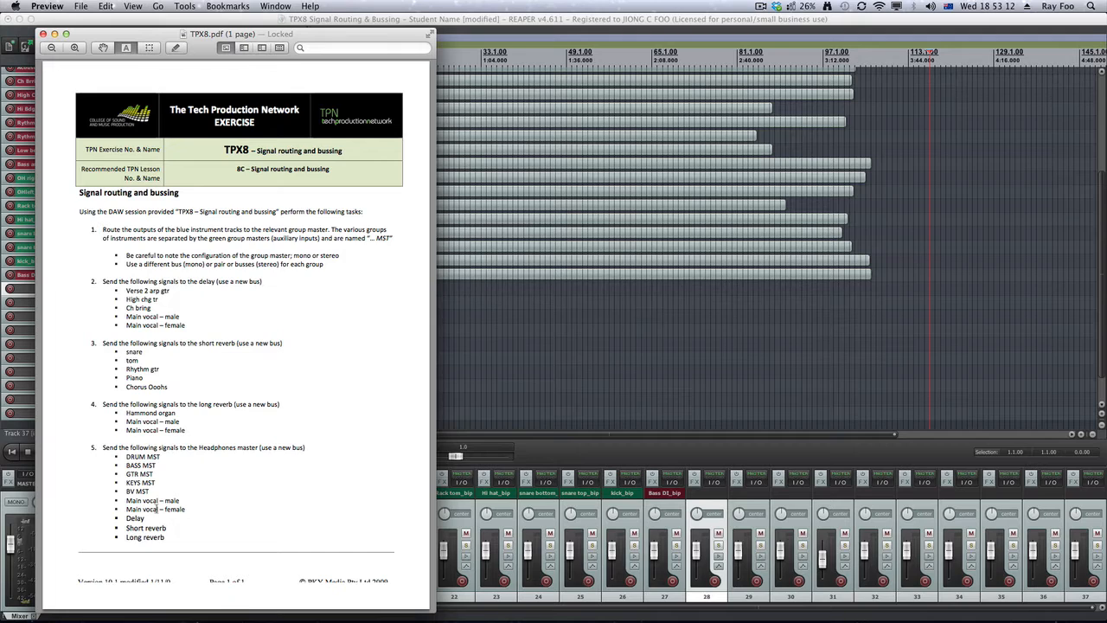
triple_click(129, 455)
left_click(132, 467)
left_click_drag(296, 38, 0, 49)
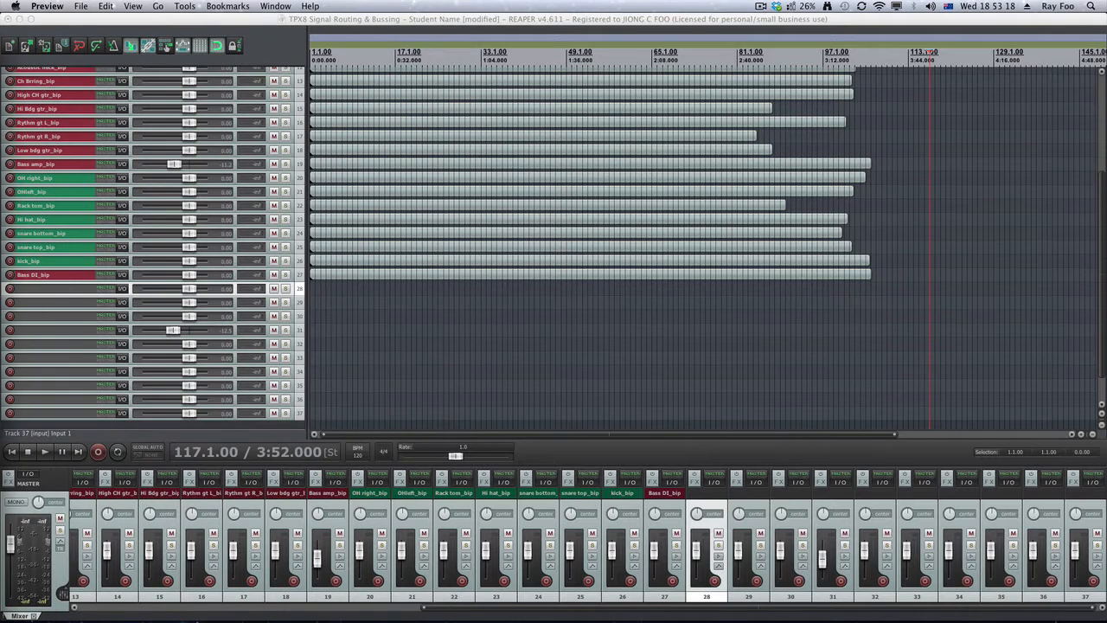
- Name the first two empty tracks below the instruments, tracks 28 and 29, DRUM MST and BASS MST
left_click(28, 292)
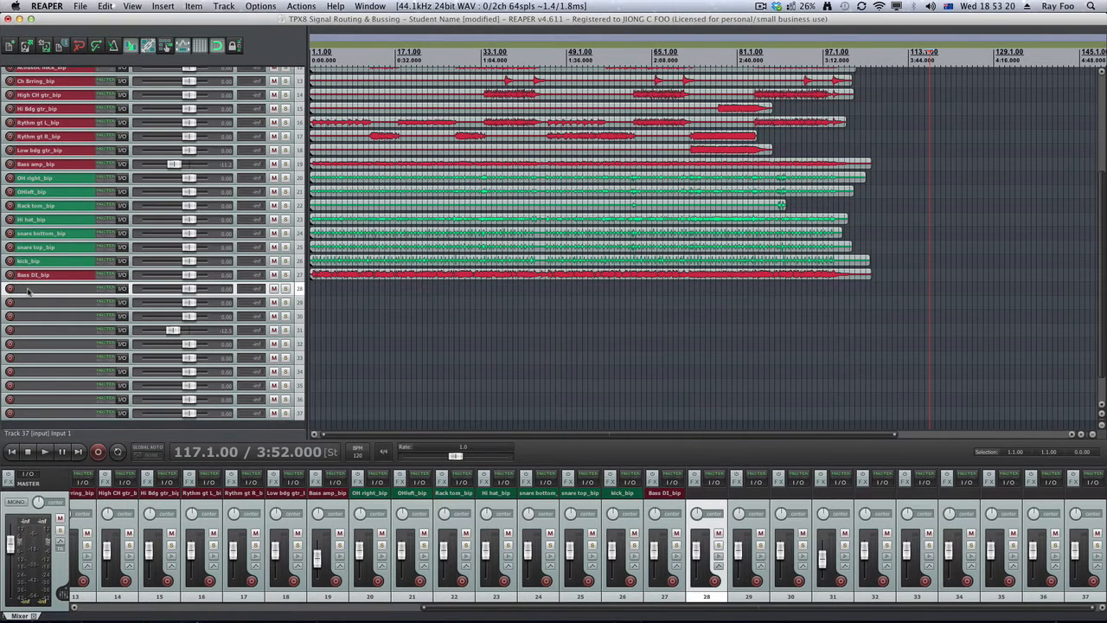
double_click(27, 291)
type("Drum")
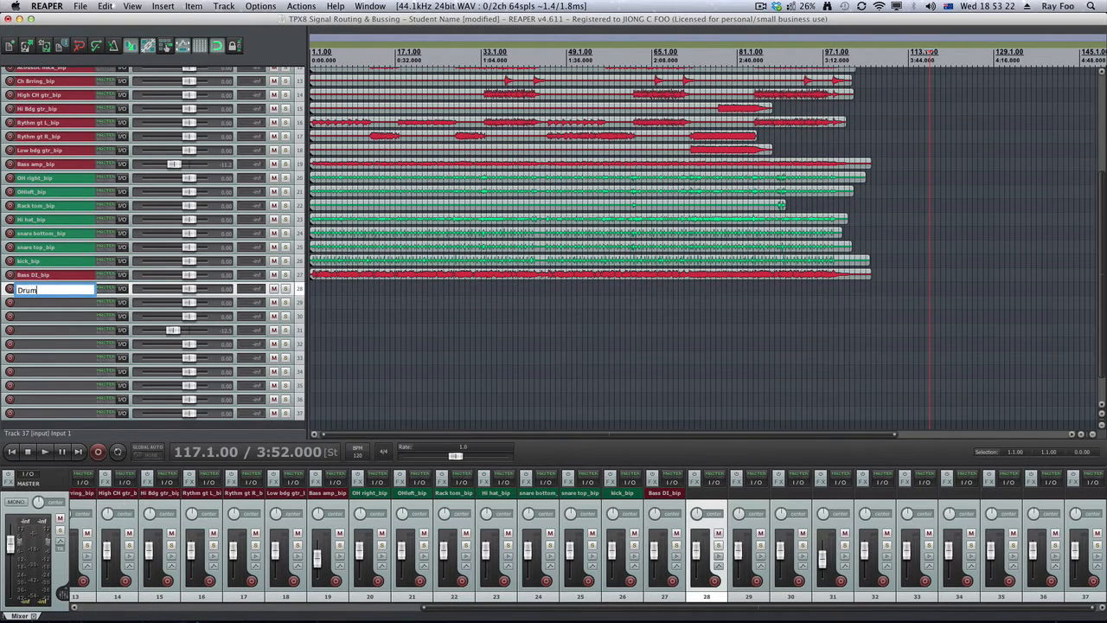
key("BackSpace")
key("BackSpace")
key("BackSpace")
type("UM MST")
double_click(60, 306)
type("B")
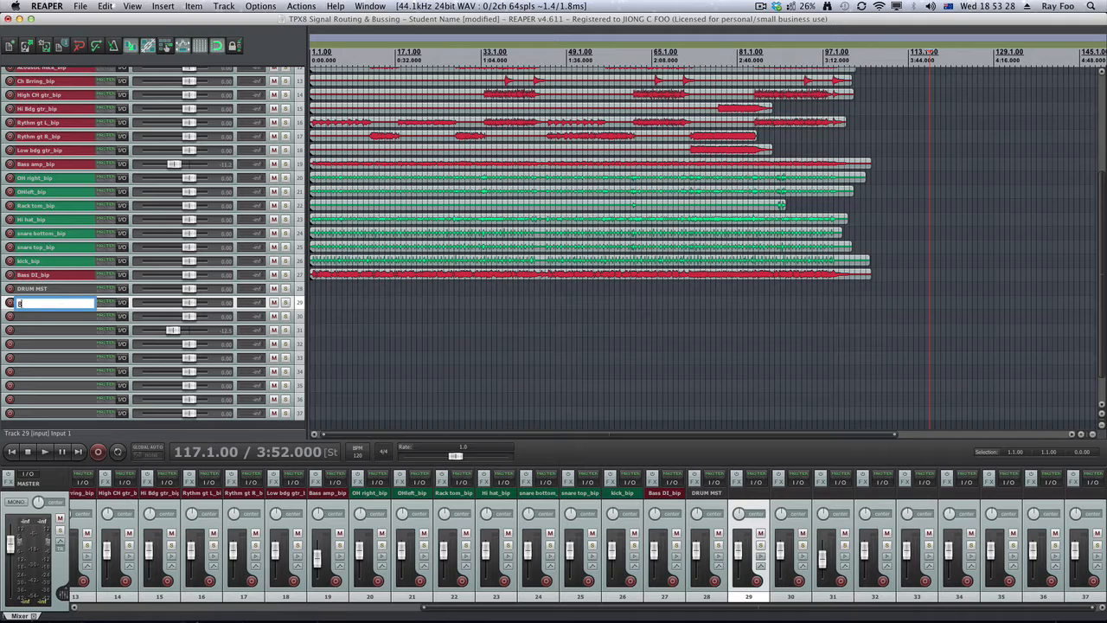
type("ASS MST")
key("Return")
- Name tracks 30, 31 and 32 GTR MST, KEYS MST and BV MST
double_click(43, 318)
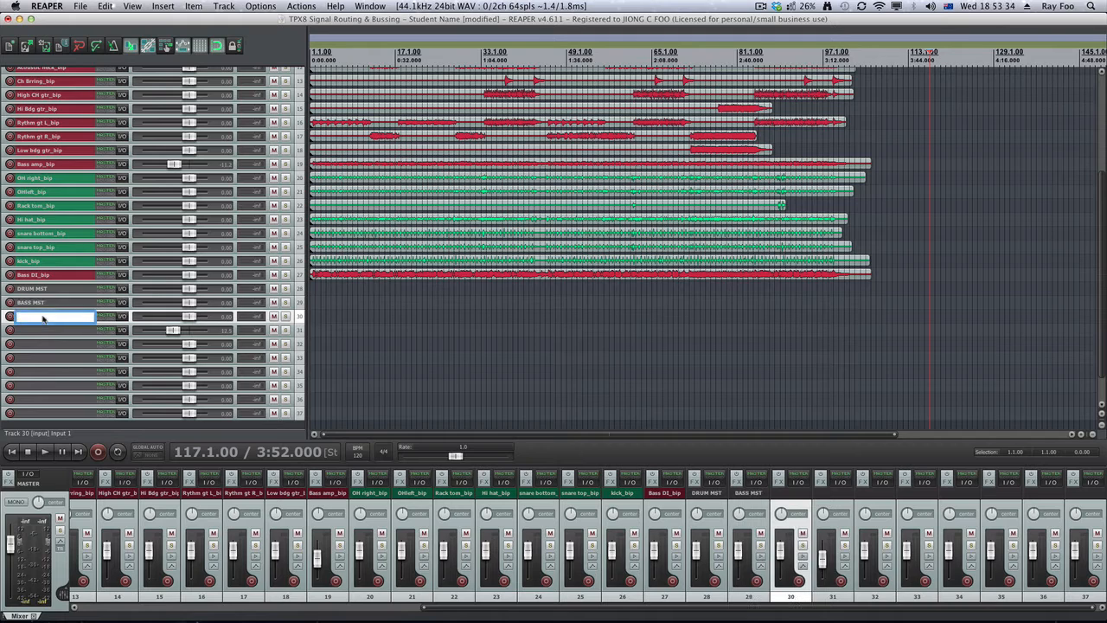
type("GTR MST")
double_click(39, 331)
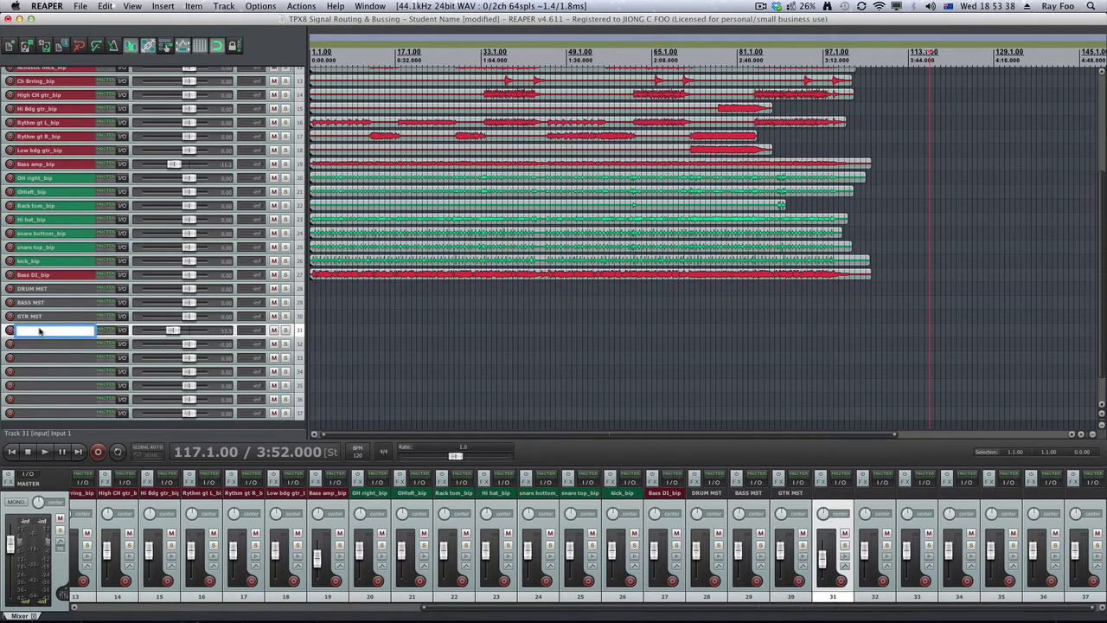
type("KEYS MST")
double_click(46, 345)
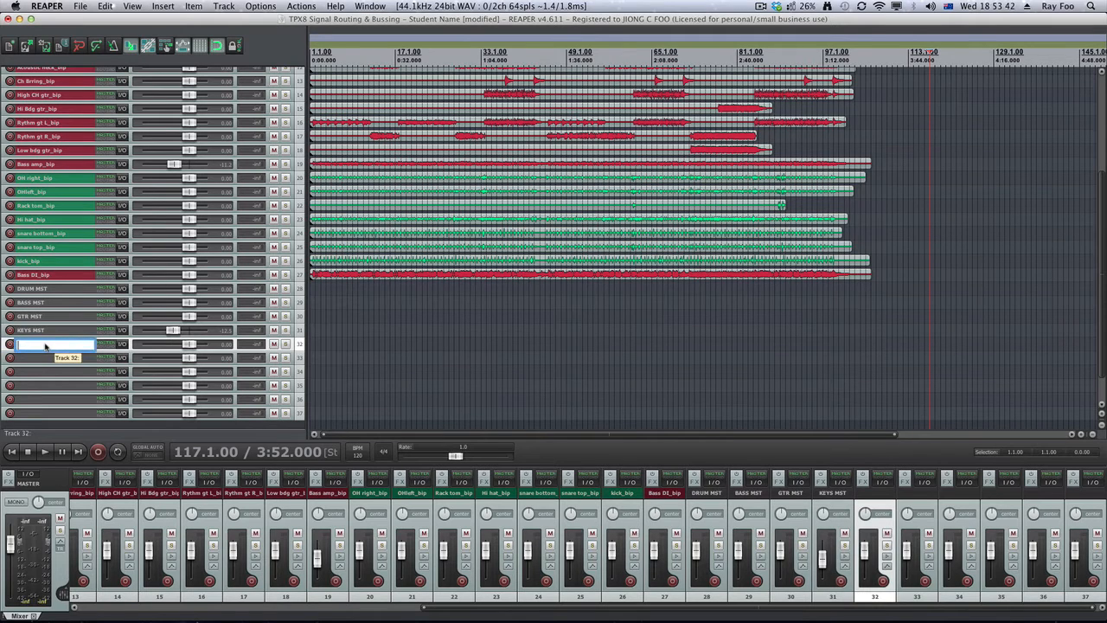
type("BV MST")
key("Return")
- Name tracks 33 and 34 MAIN VOCAL - MALE and MAIN VOCAL - FEMALE
left_click(27, 358)
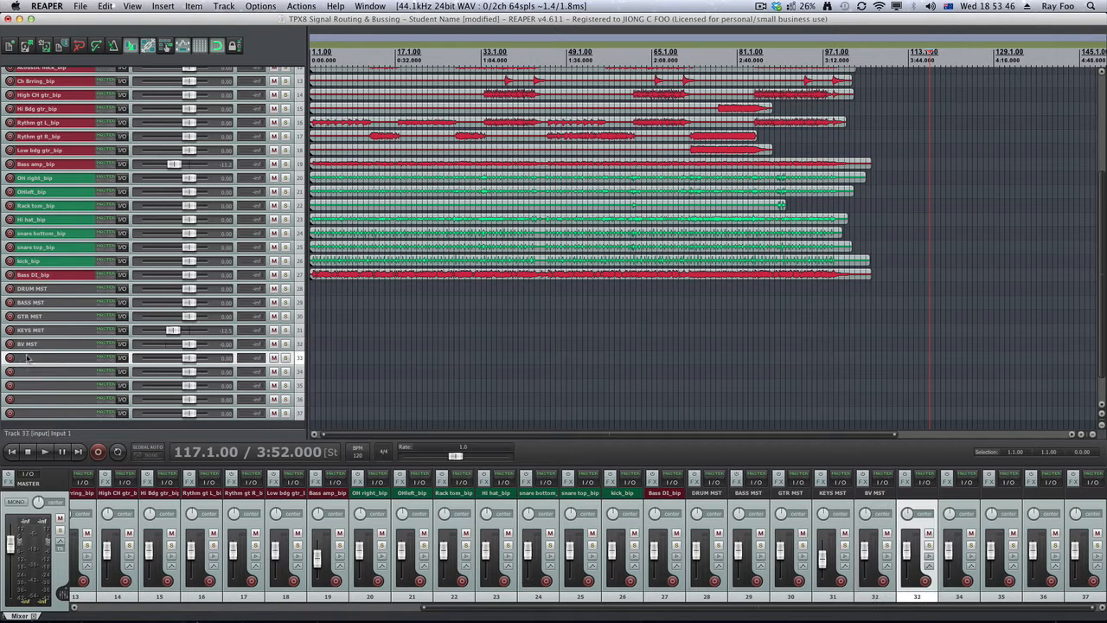
double_click(26, 358)
type("MAIN ")
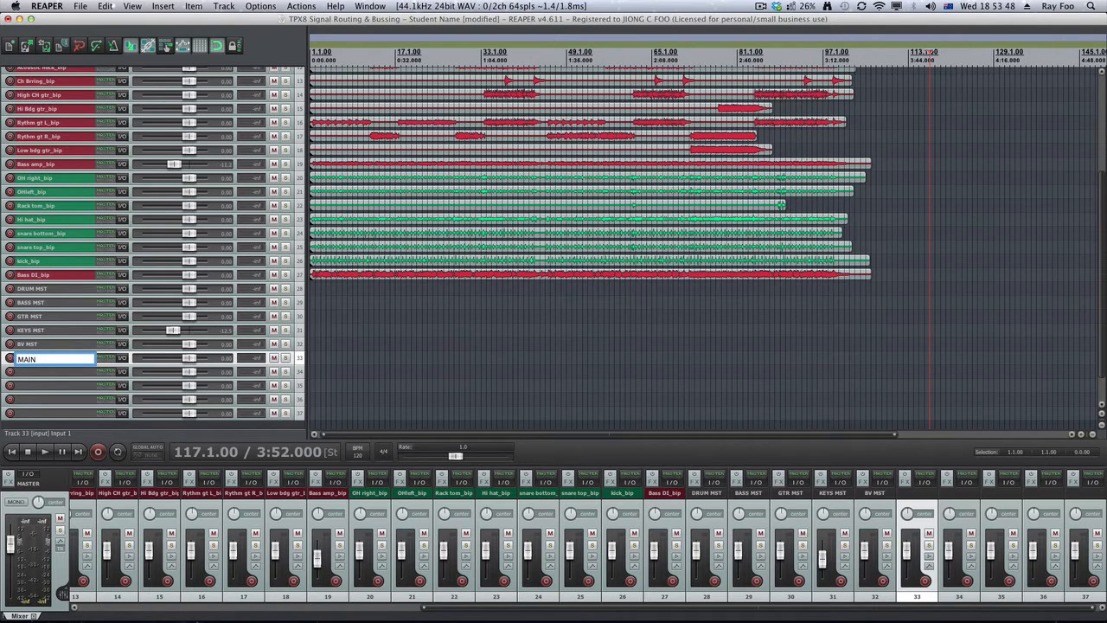
type("VOCAL - MALE")
key("Return")
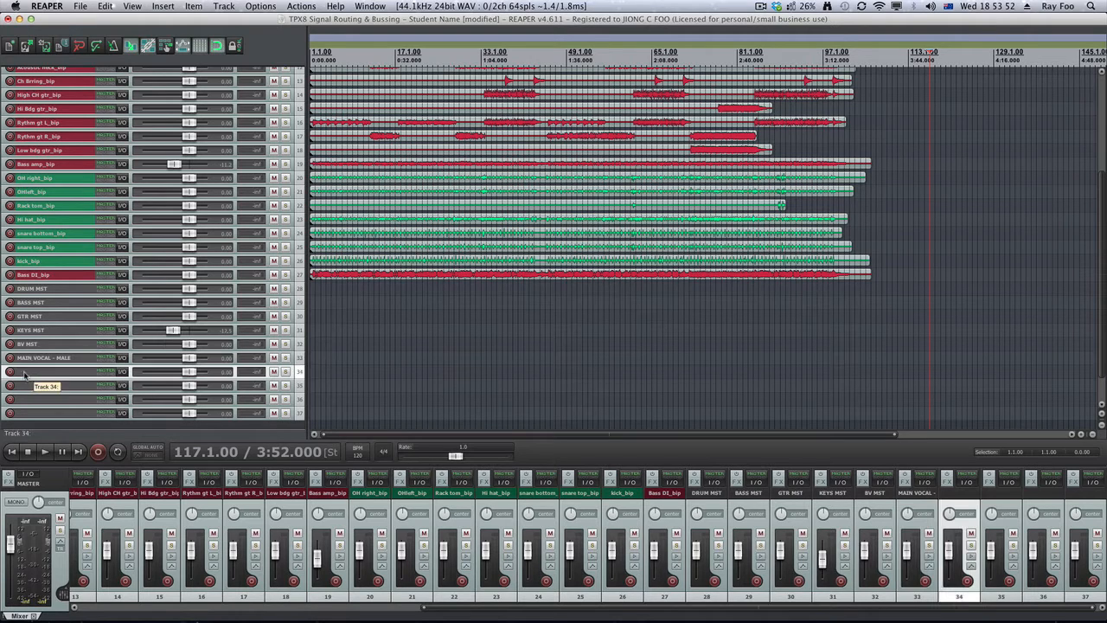
double_click(24, 371)
type("MAIN V")
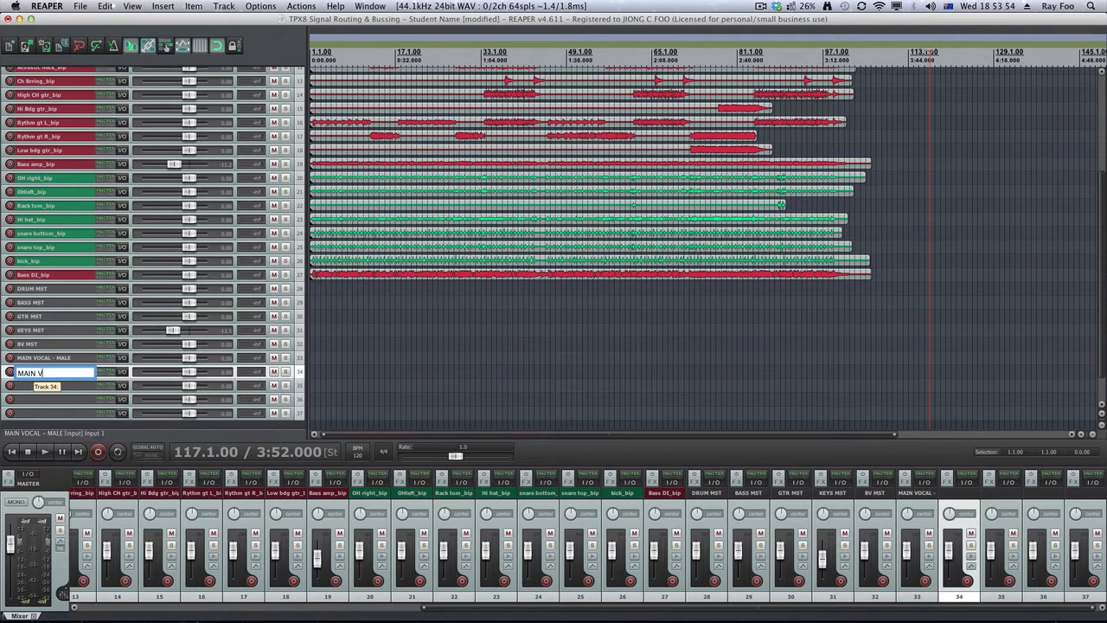
type("OCAL - FEMALE")
key("Return")
- Name the last three empty tracks, 35 to 37, DELAY, SHORT REVERB and LONG REVERB
double_click(27, 384)
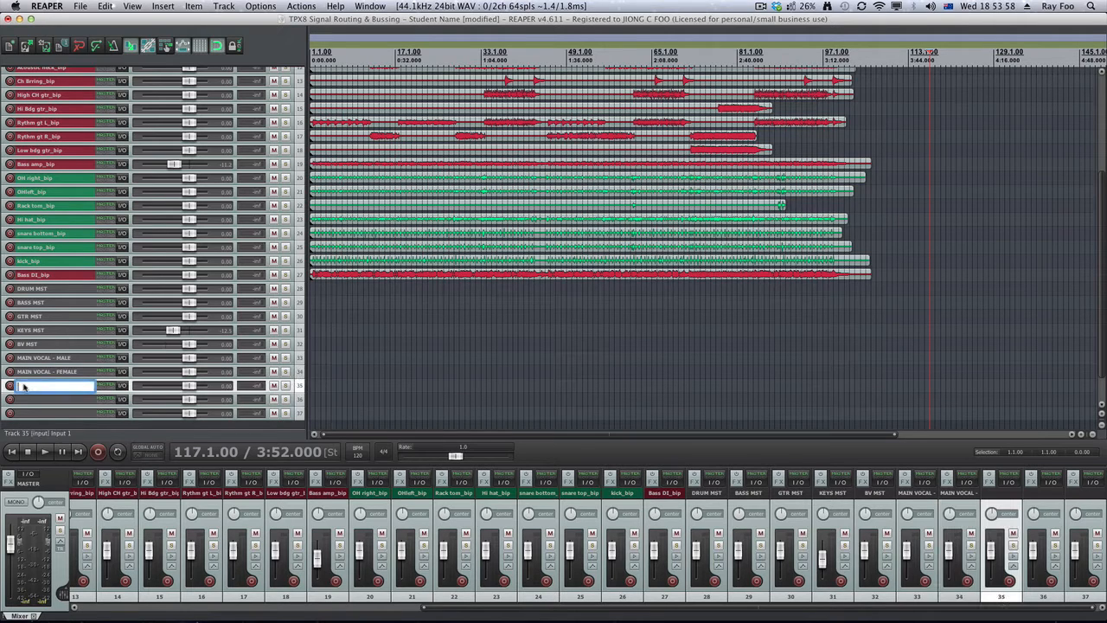
type("DELAY")
double_click(45, 402)
type("SHORT")
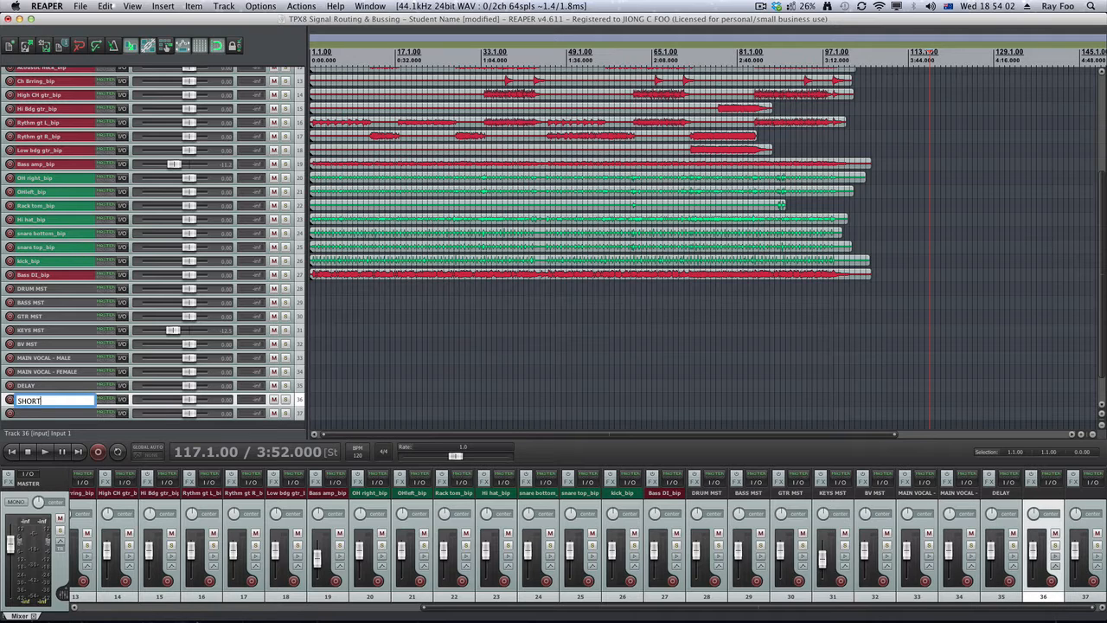
type(" REVERB")
double_click(36, 414)
type("LONG REVERB")
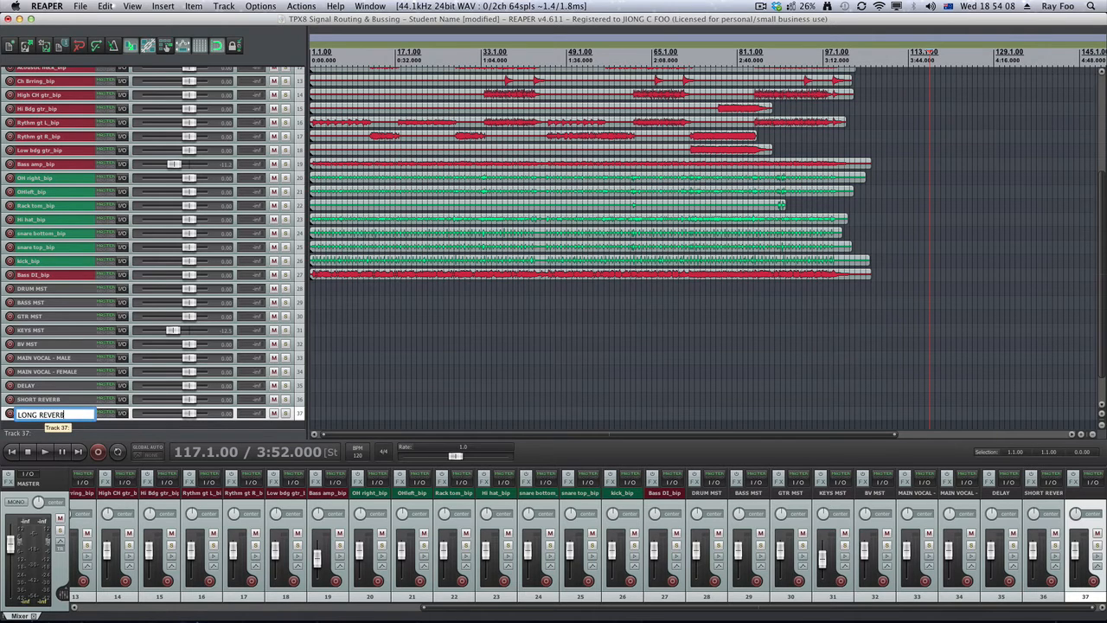
key("Return")
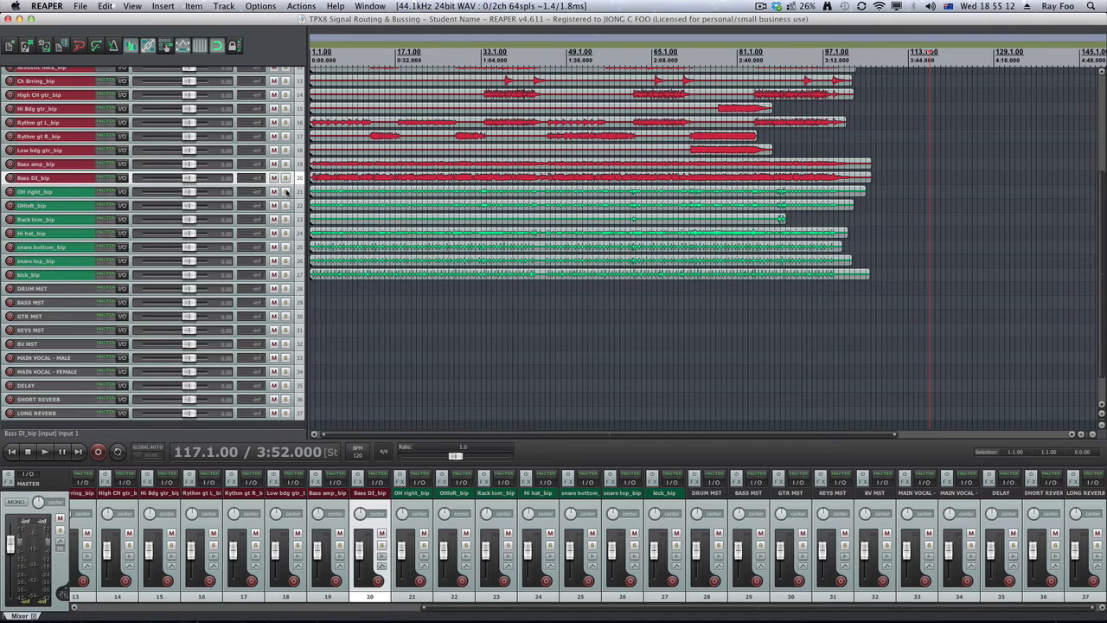
- Play the song from bar 11 with the drum tracks OH right_bip to kick_bip soloed individually, and clear their solos
left_click(362, 54)
key("space")
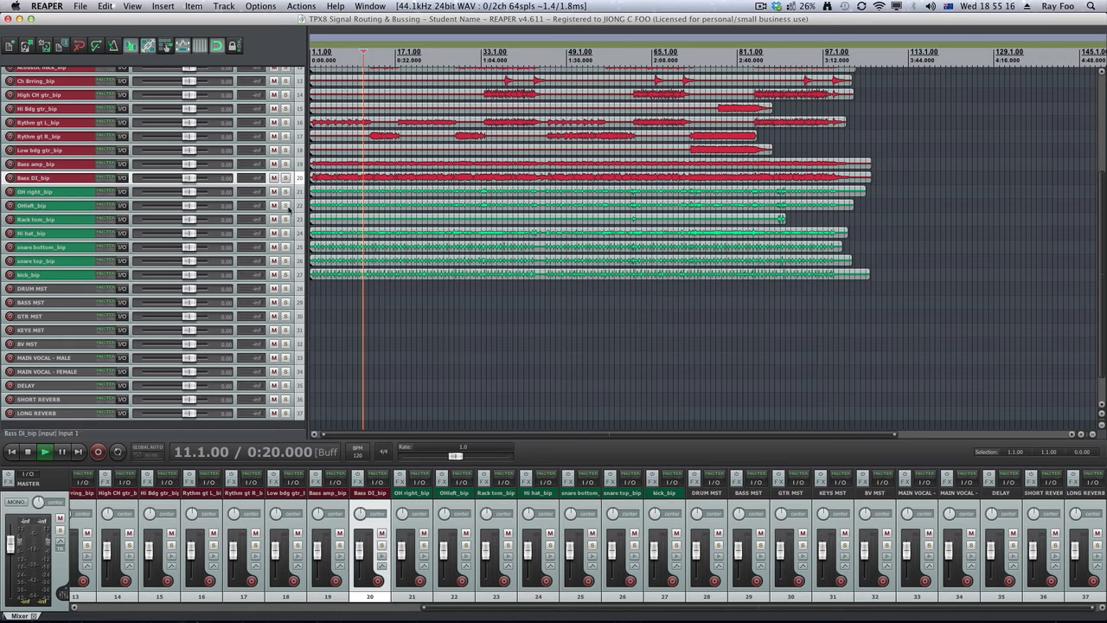
left_click(286, 206)
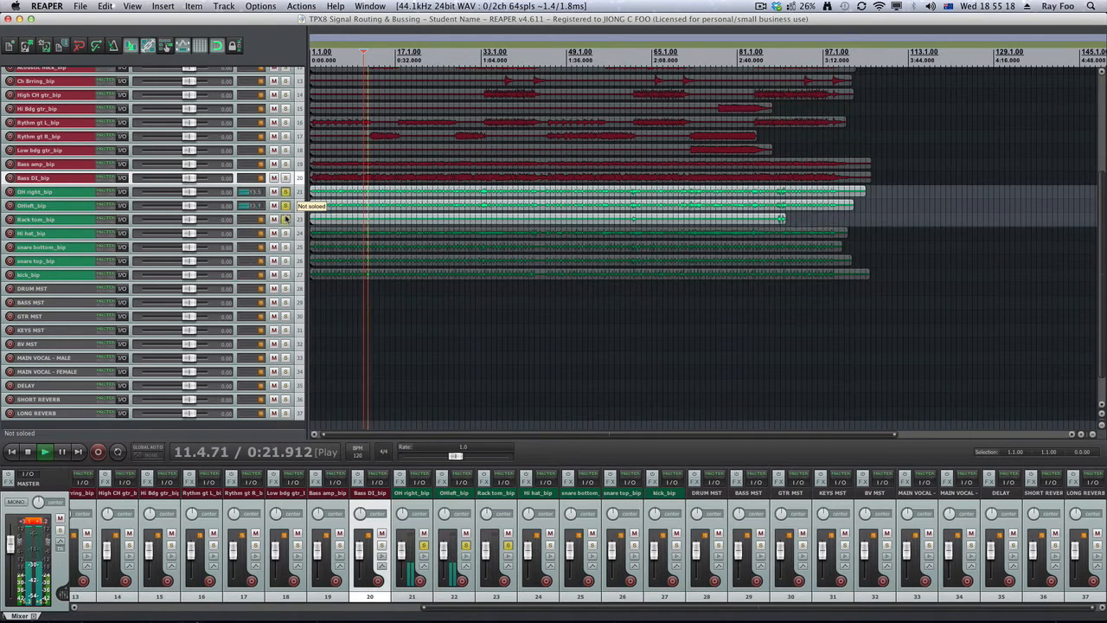
left_click_drag(285, 219, 285, 275)
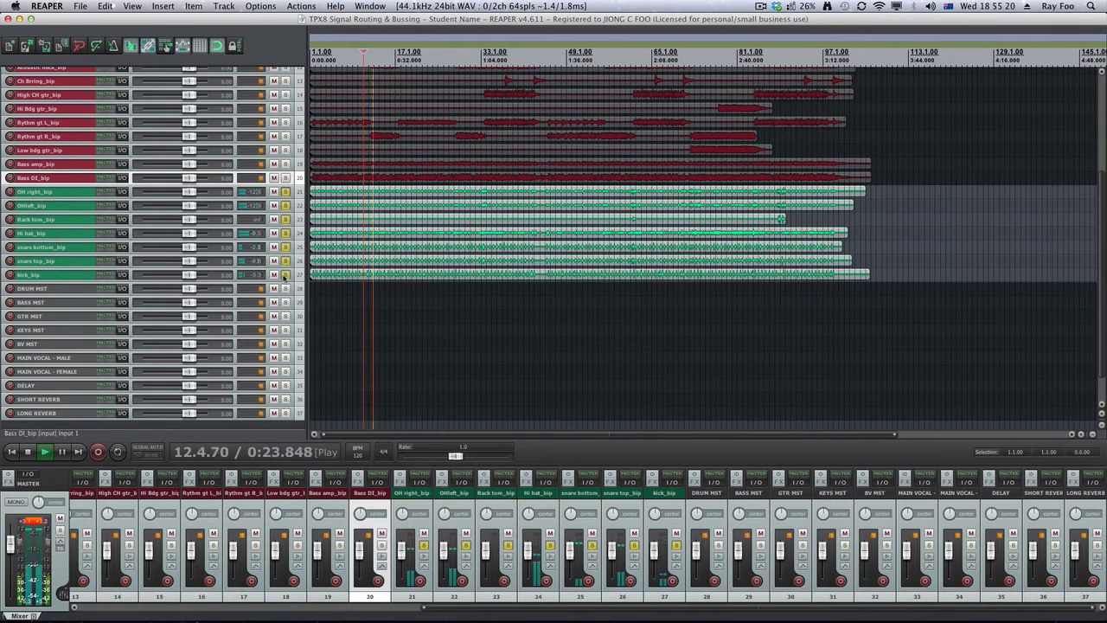
left_click(286, 191)
left_click(285, 205)
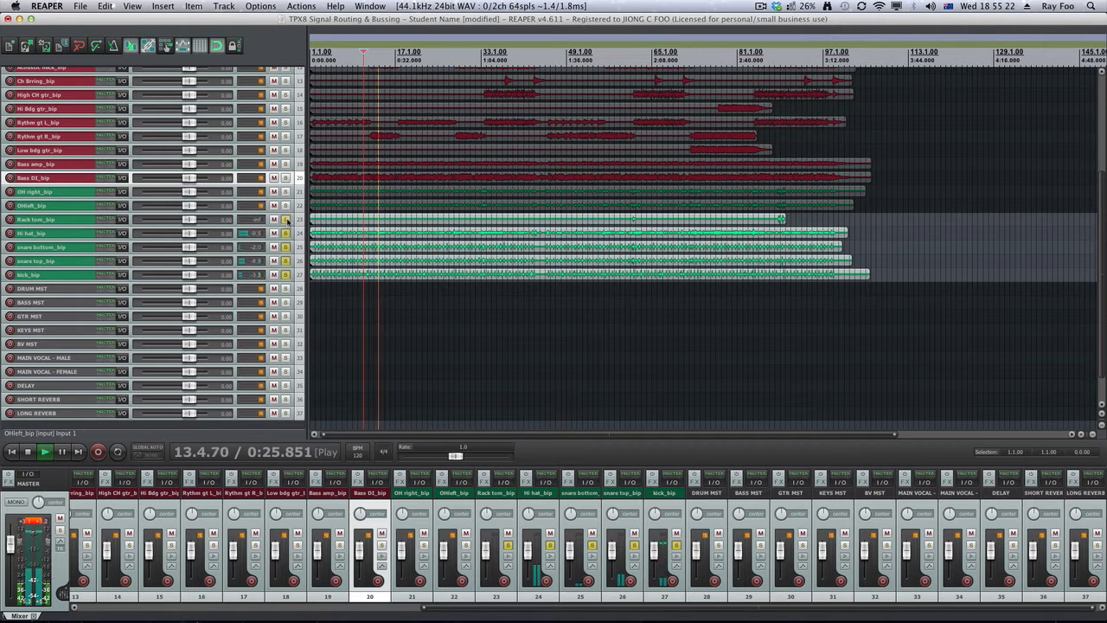
left_click_drag(285, 220, 285, 275)
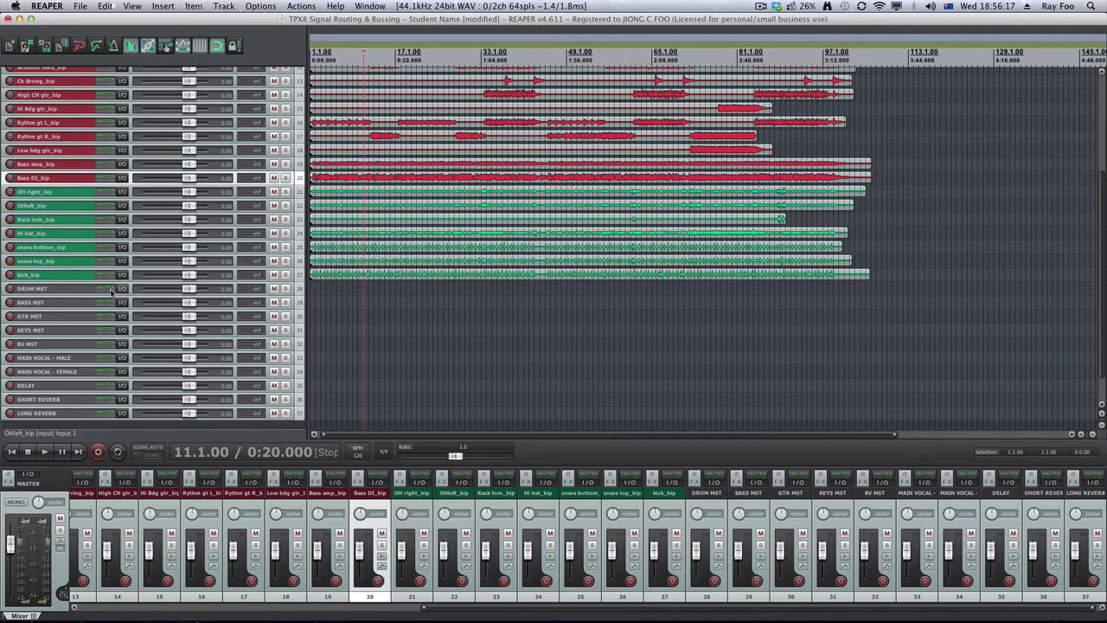
- Move DRUM MST above OH right_bip and nest the seven drum tracks, OH right_bip to kick_bip, inside it as a folder
left_click(81, 194)
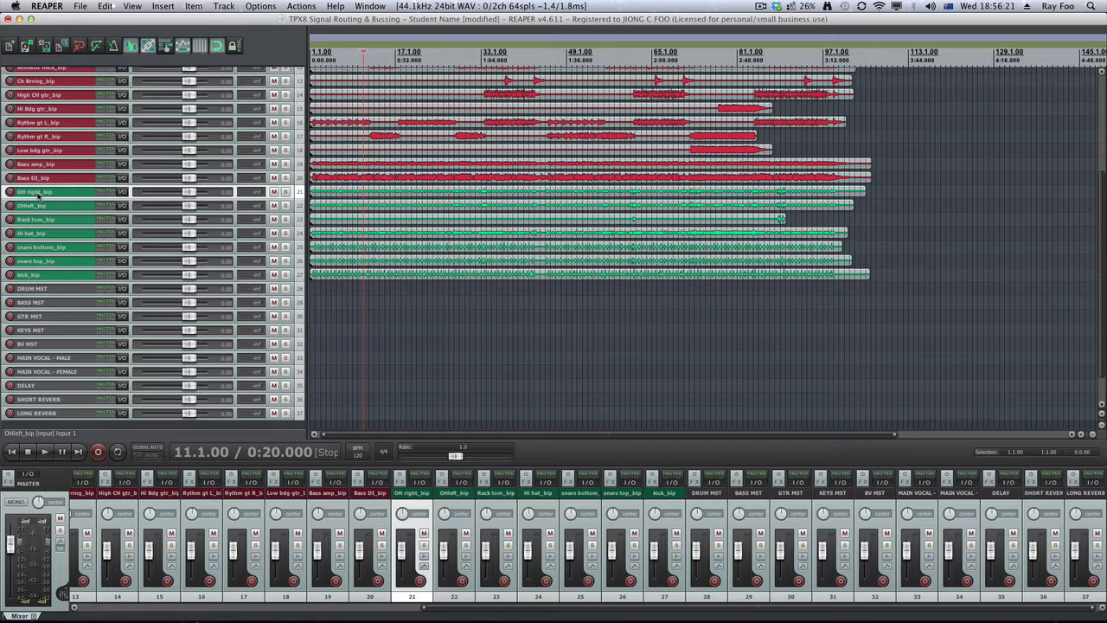
left_click(33, 208)
left_click(41, 196)
left_click(51, 275, "shift")
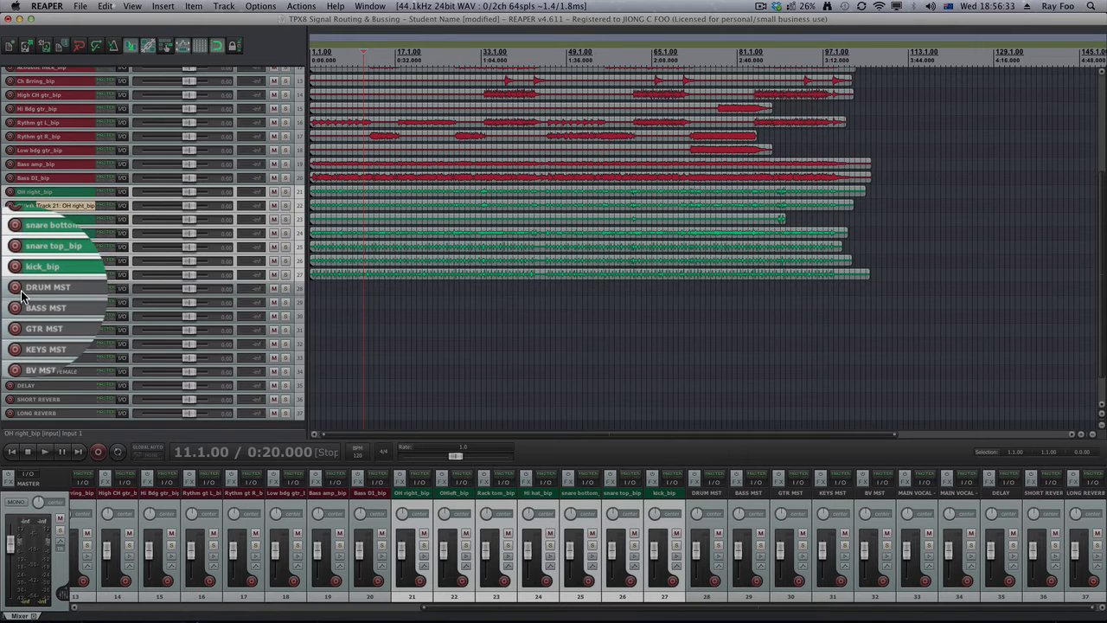
left_click_drag(24, 296, 34, 185)
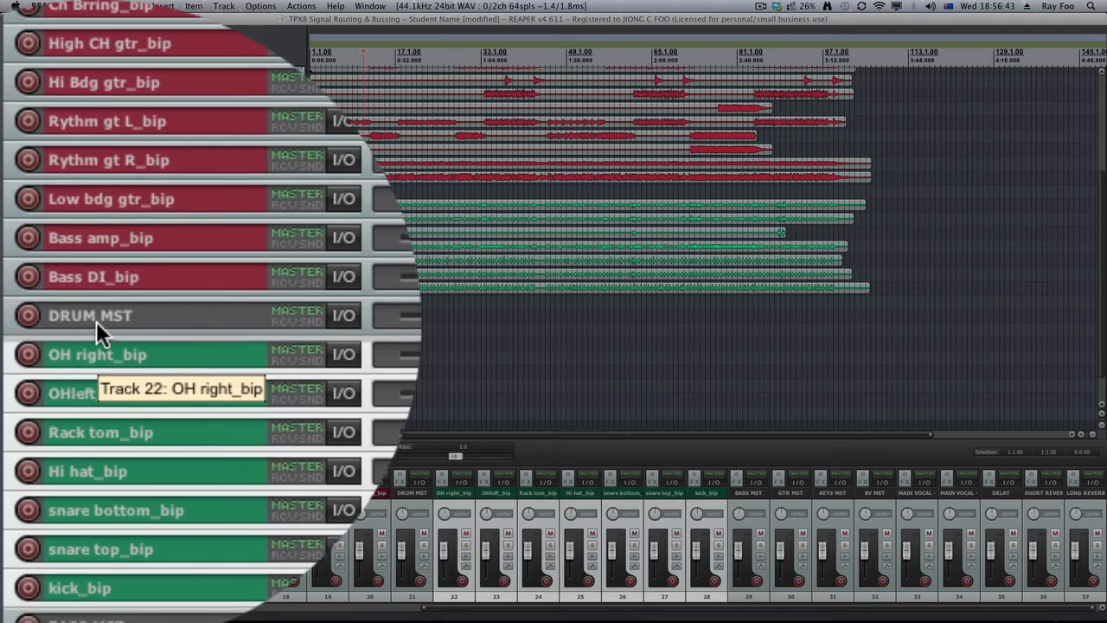
left_click_drag(97, 321, 97, 321)
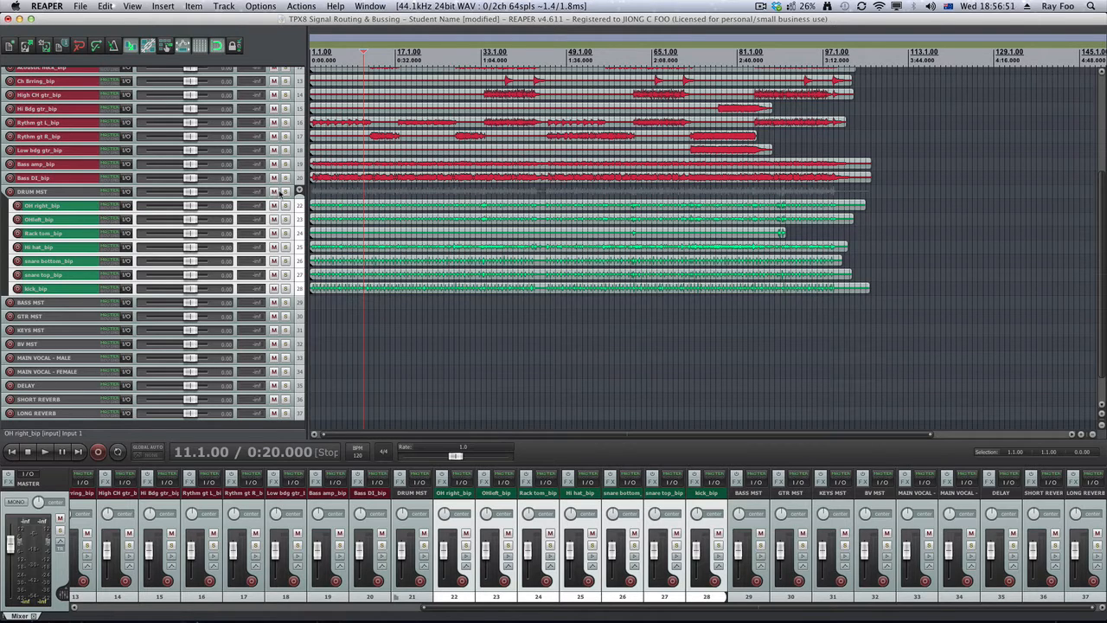
- Audition the drum group by playing with DRUM MST soloed, and cycle the folder through its compact track views
key("space")
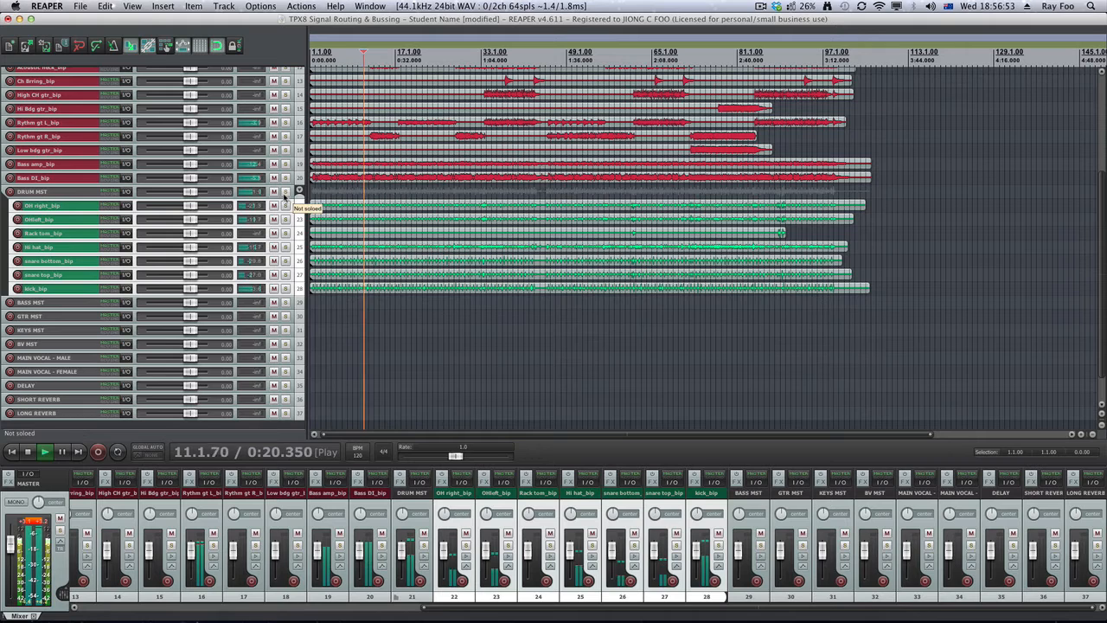
left_click(287, 192)
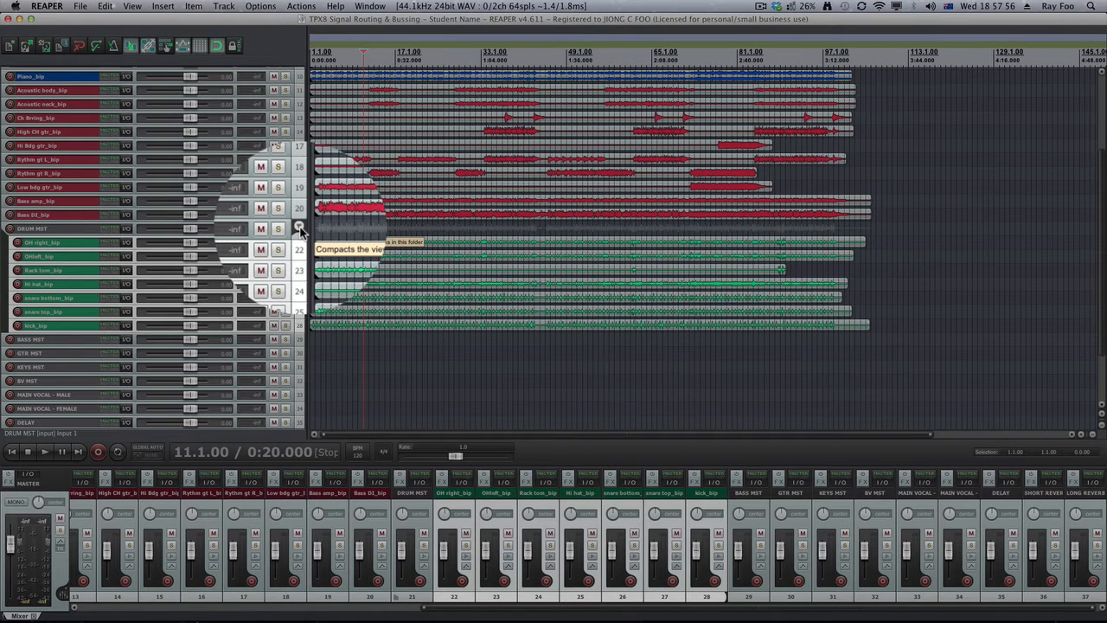
left_click(299, 228)
left_click(300, 229)
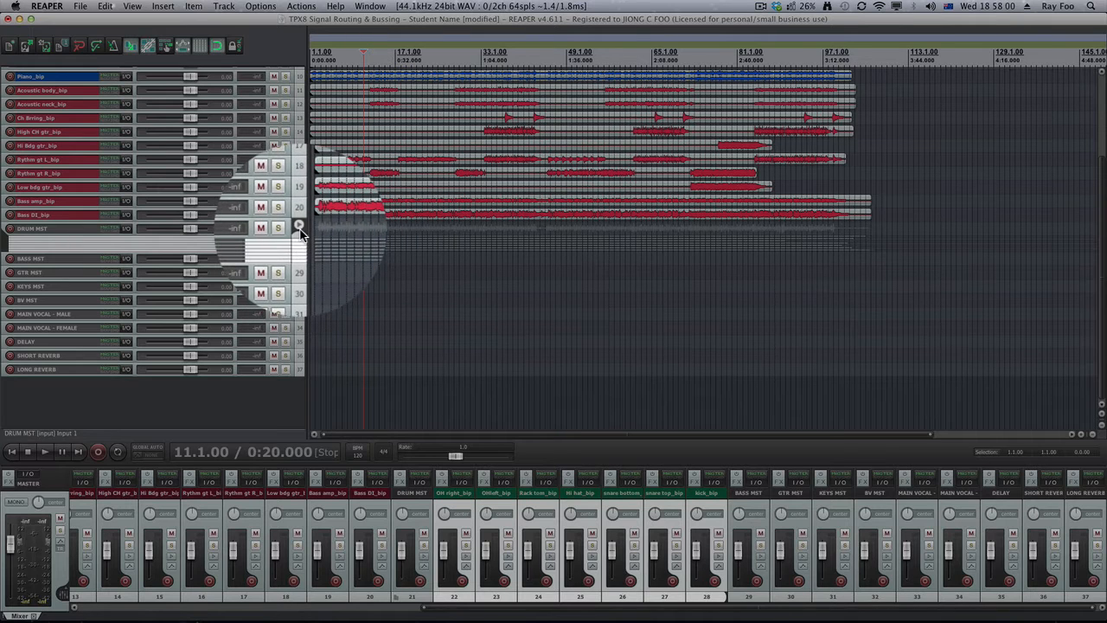
left_click(299, 228)
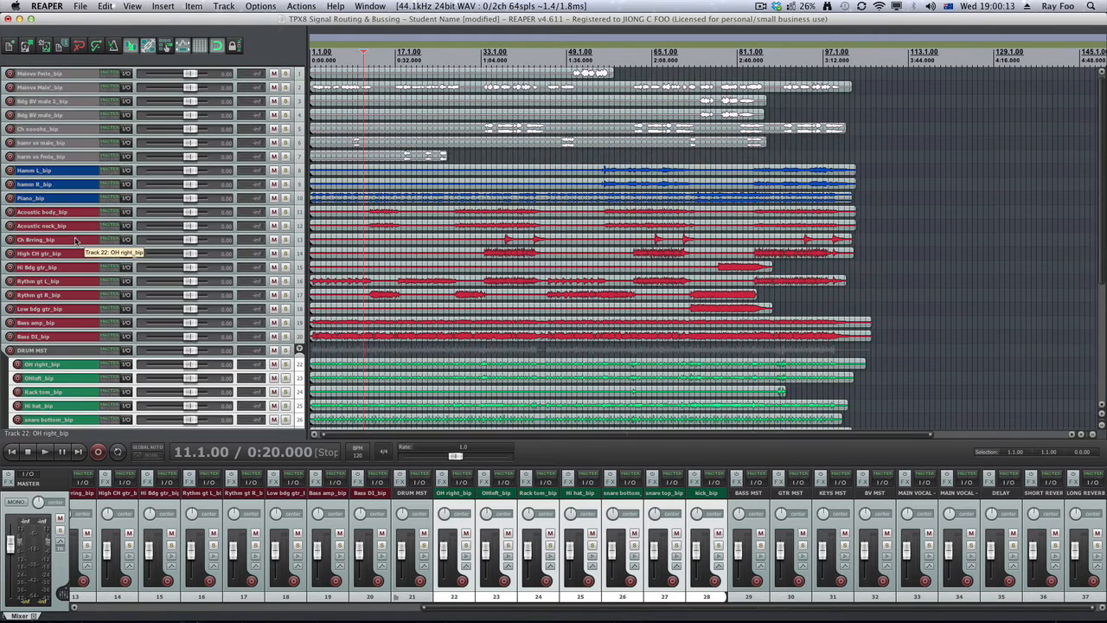
- Move the keyboard tracks Hamm L_bip, hamm R_bip and Piano_bip into KEYS MST as its folder children
scroll(76, 242, "up", 3)
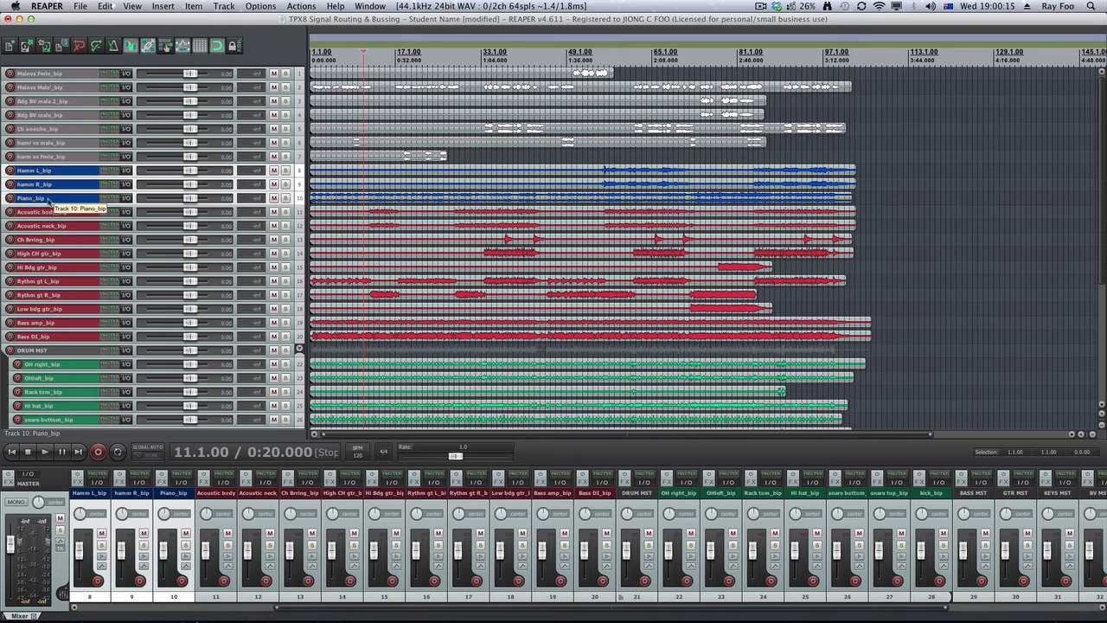
scroll(51, 201, "down", 3)
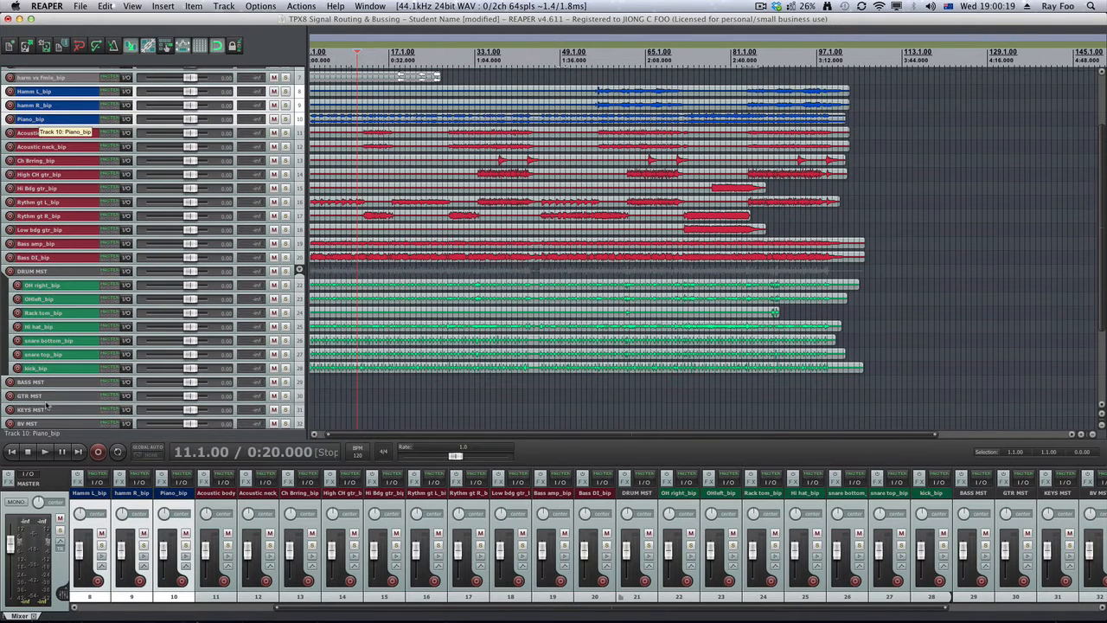
left_click_drag(48, 417, 79, 413)
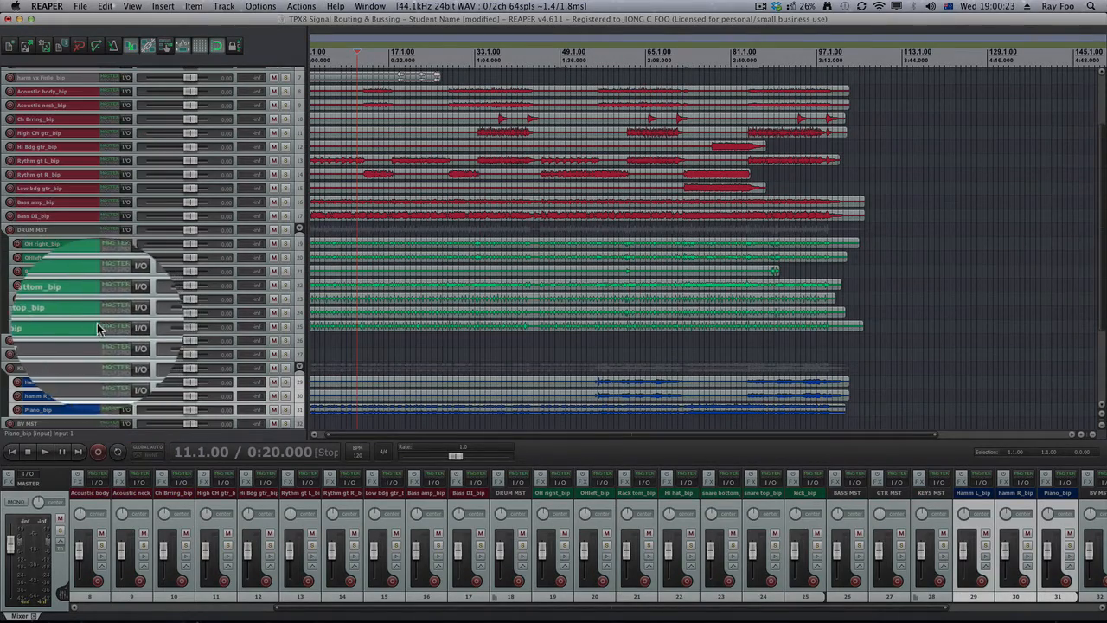
- Move Bass amp_bip and Bass DI_bip into BASS MST as its folder children
scroll(98, 327, "up", 3)
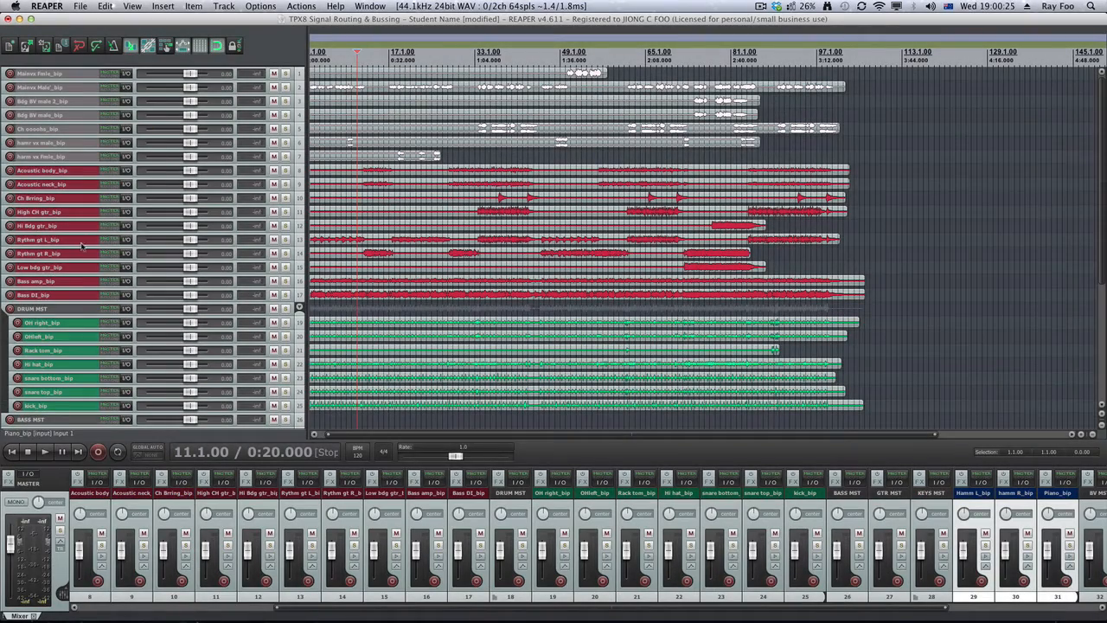
left_click(46, 283)
left_click(48, 295, "shift")
scroll(52, 285, "down", 5)
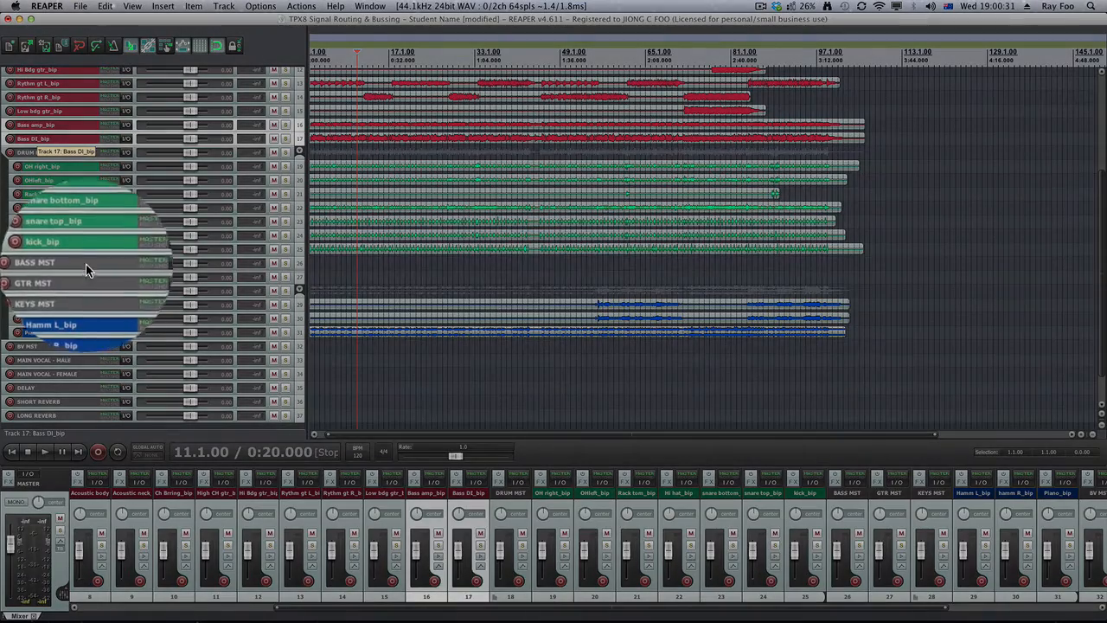
left_click_drag(85, 264, 86, 280)
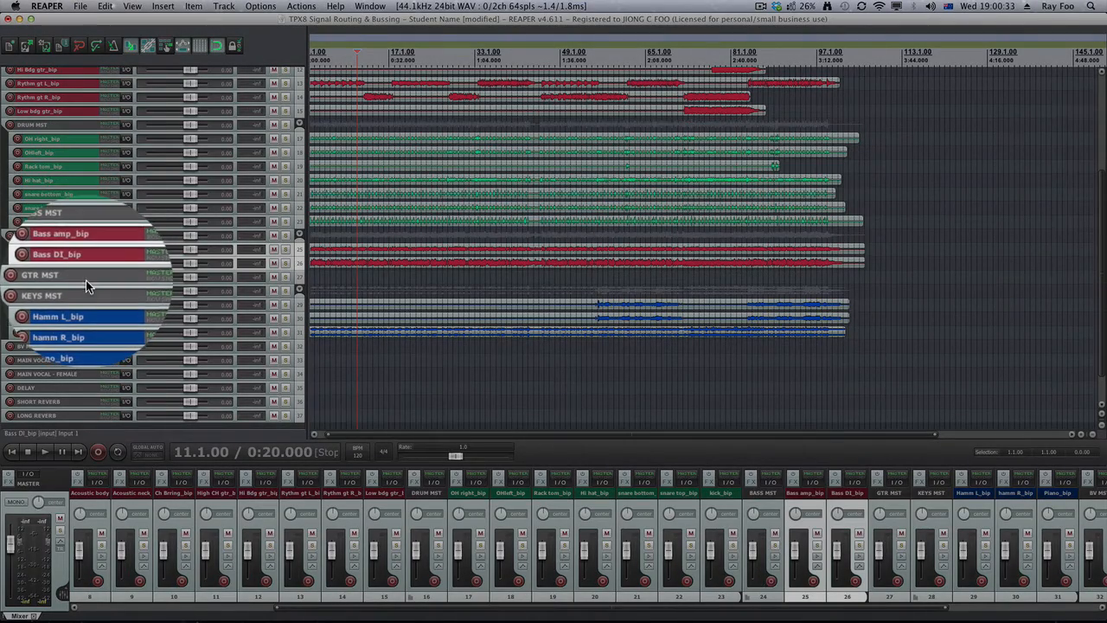
- Move the eight guitar tracks, Acoustic body_bip through Low bdg gtr_bip, into GTR MST as its folder children
scroll(86, 185, "up", 3)
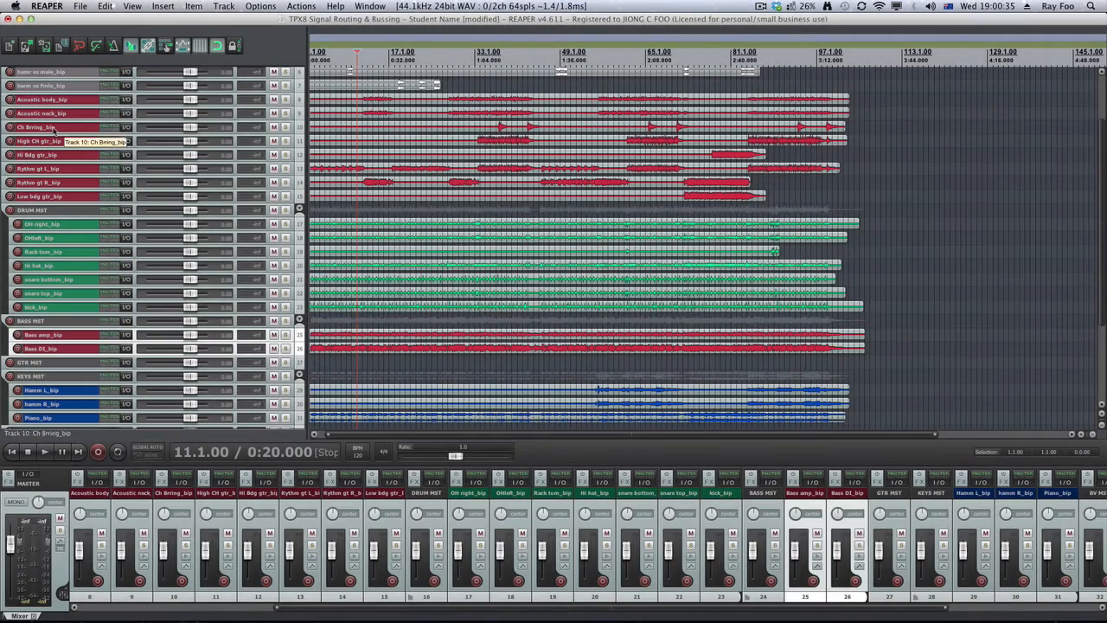
left_click(54, 102)
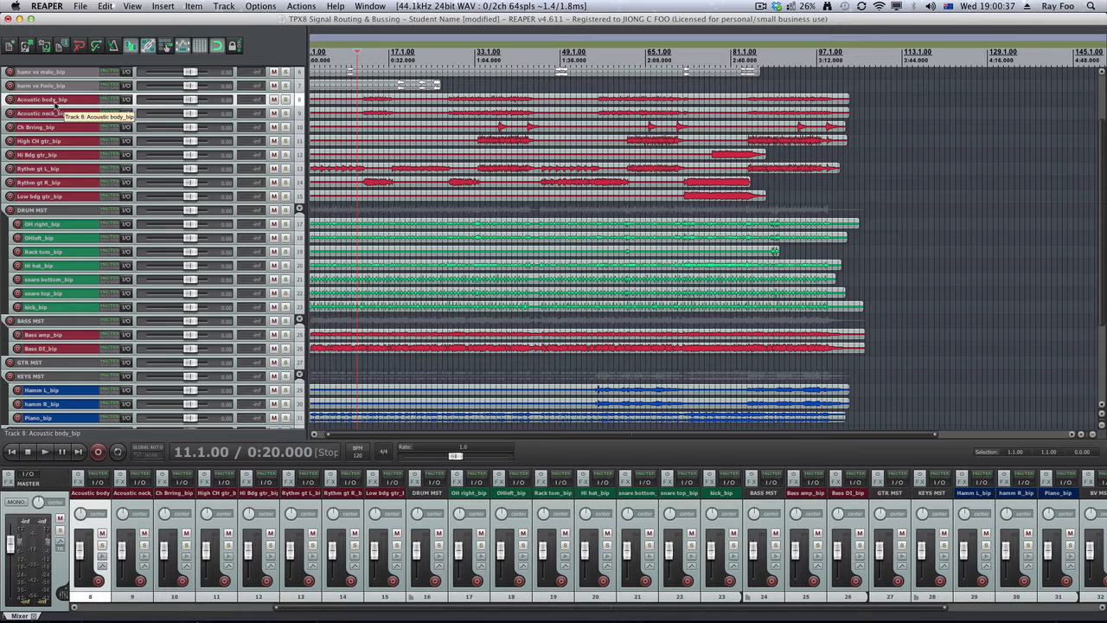
left_click(56, 116, "shift")
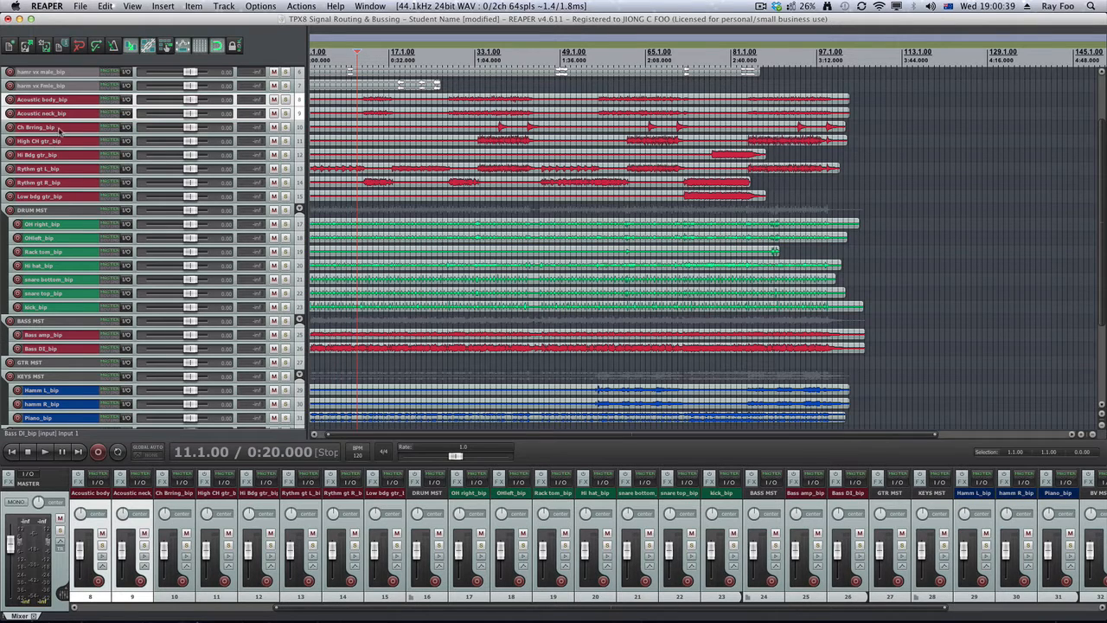
left_click(58, 128, "shift")
left_click(49, 142, "shift")
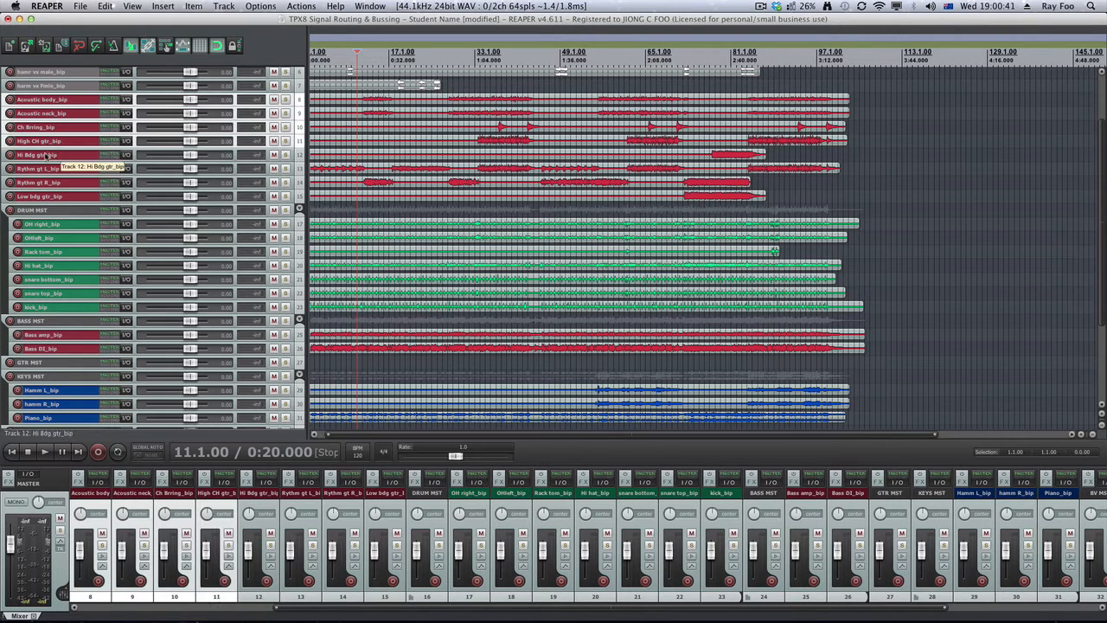
left_click(46, 155, "shift")
left_click(57, 169, "shift")
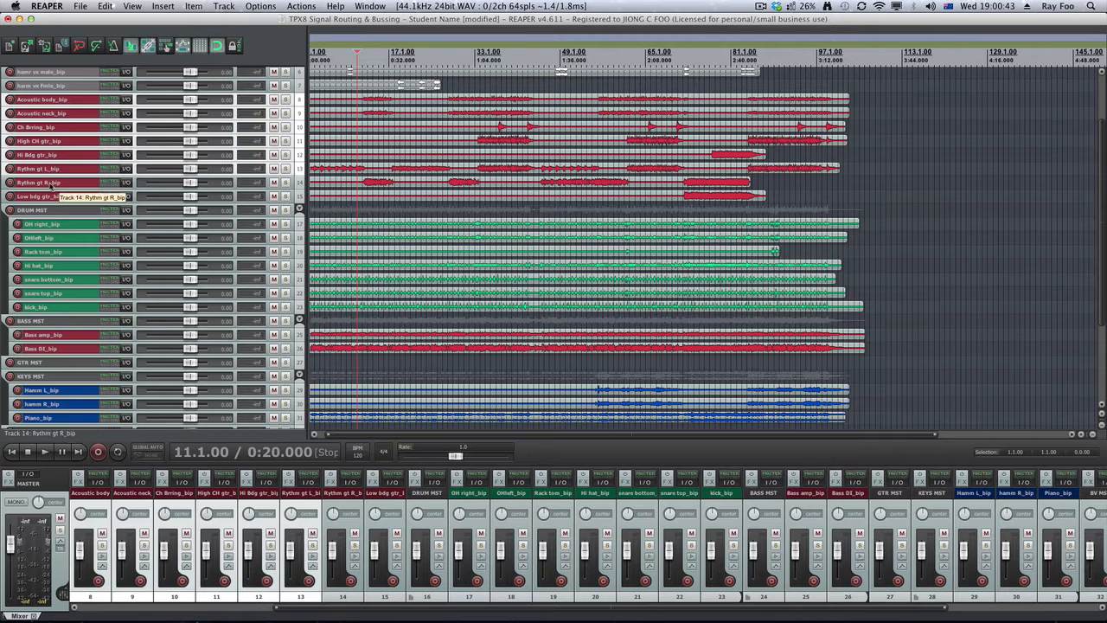
left_click(52, 184, "shift")
left_click(57, 197, "shift")
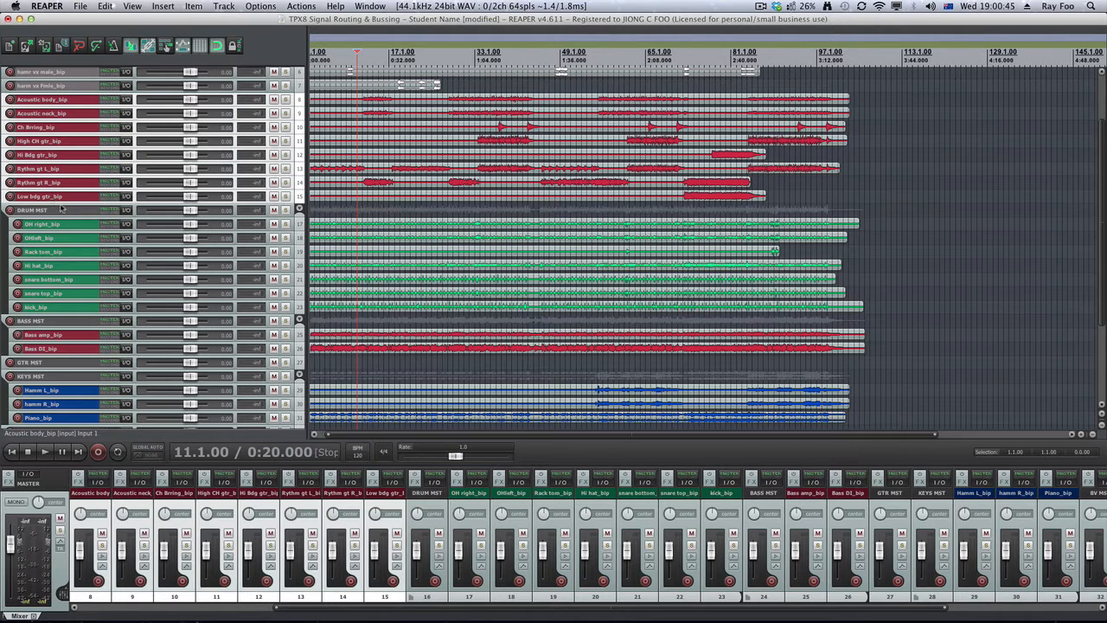
scroll(48, 210, "down", 2)
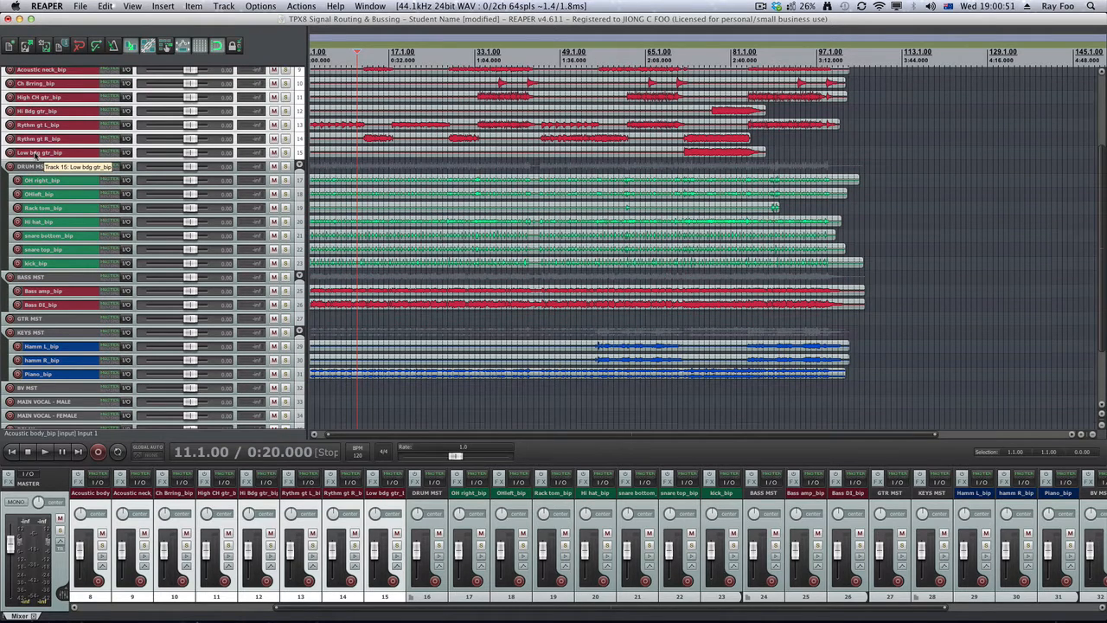
left_click_drag(55, 323, 62, 316)
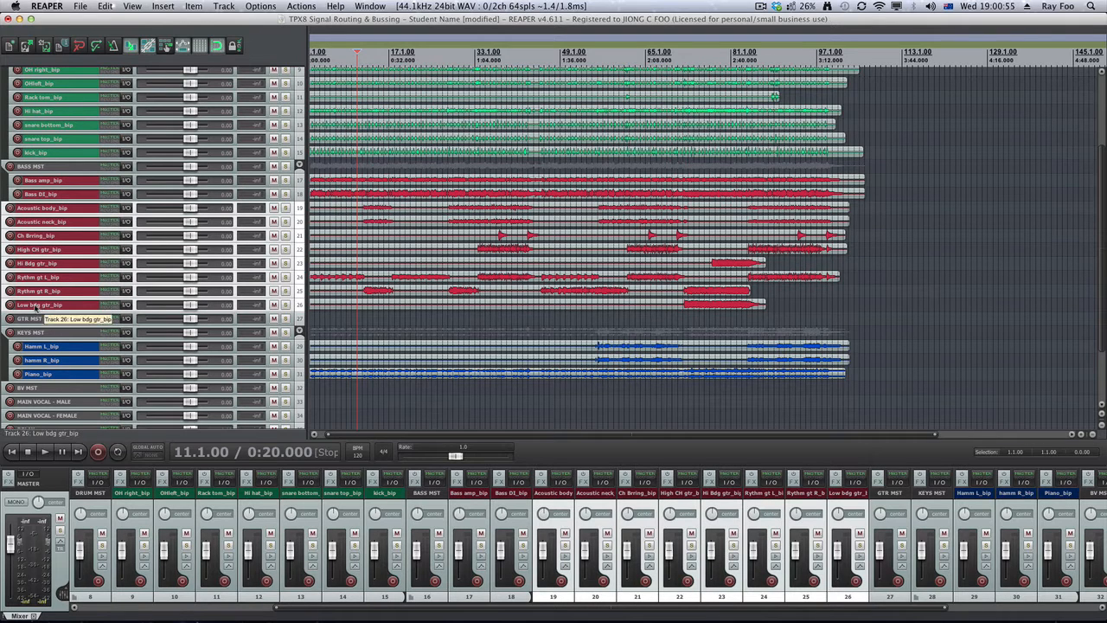
left_click_drag(40, 322, 40, 323)
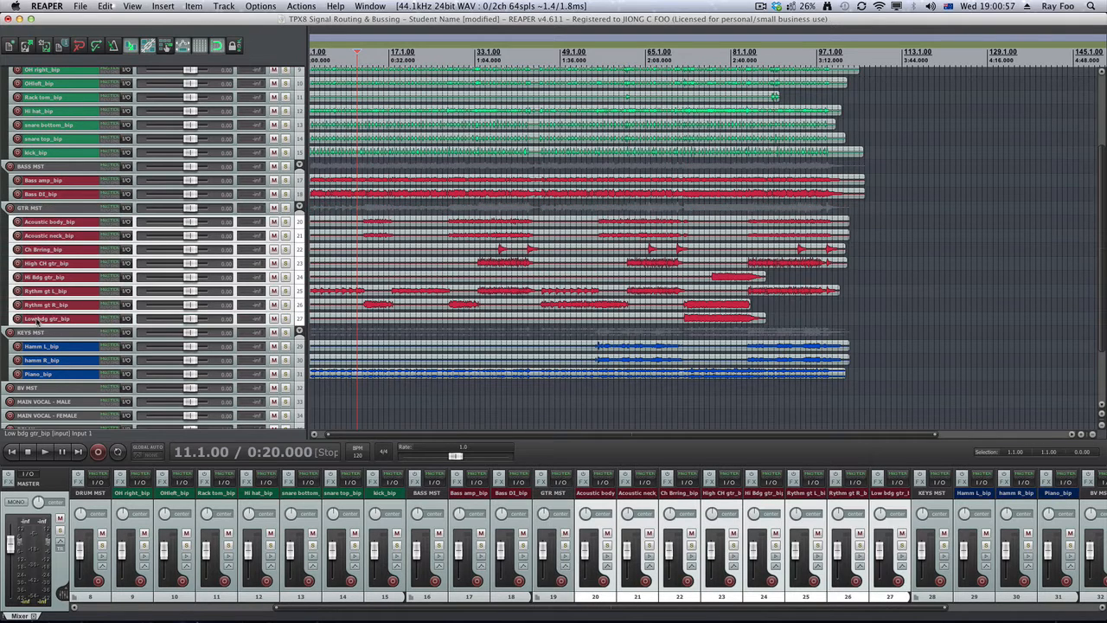
- Move the backing vocals Bdg BV male 2_bip, Bdg BV male_bip, hamr vx male_bip and harm vx Fmle_bip into BV MST as folder children
scroll(37, 322, "up", 5)
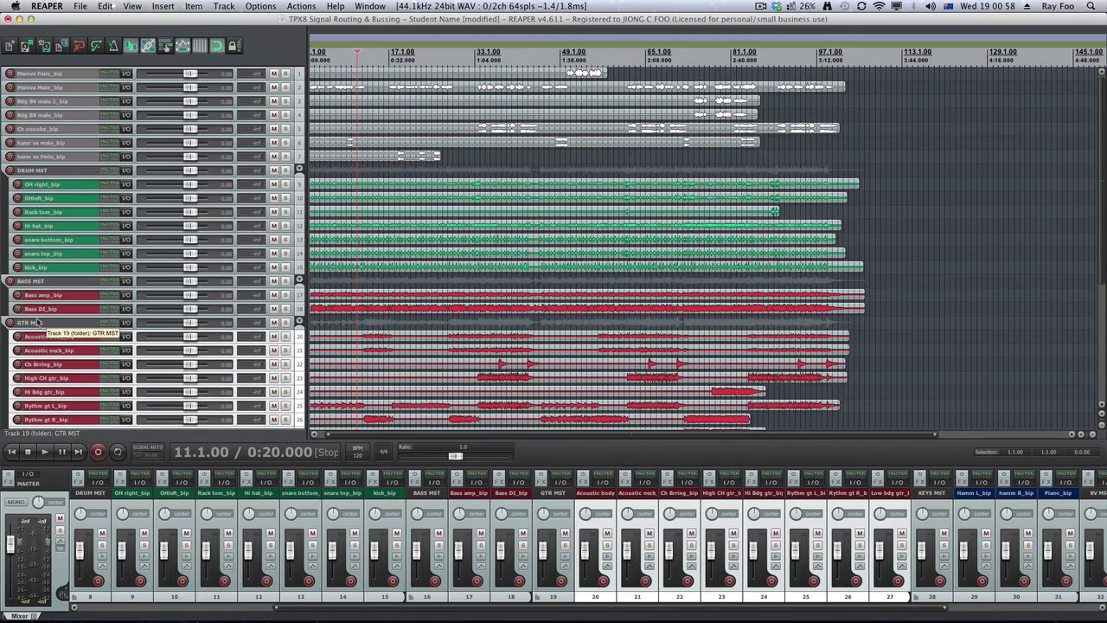
left_click(51, 102)
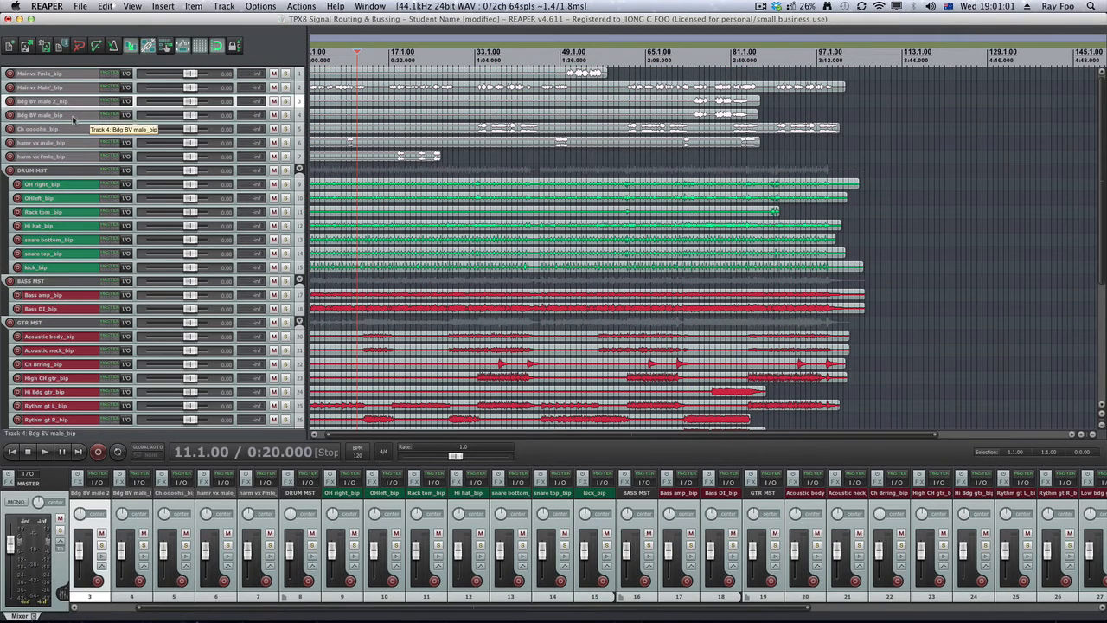
left_click(57, 116, "shift")
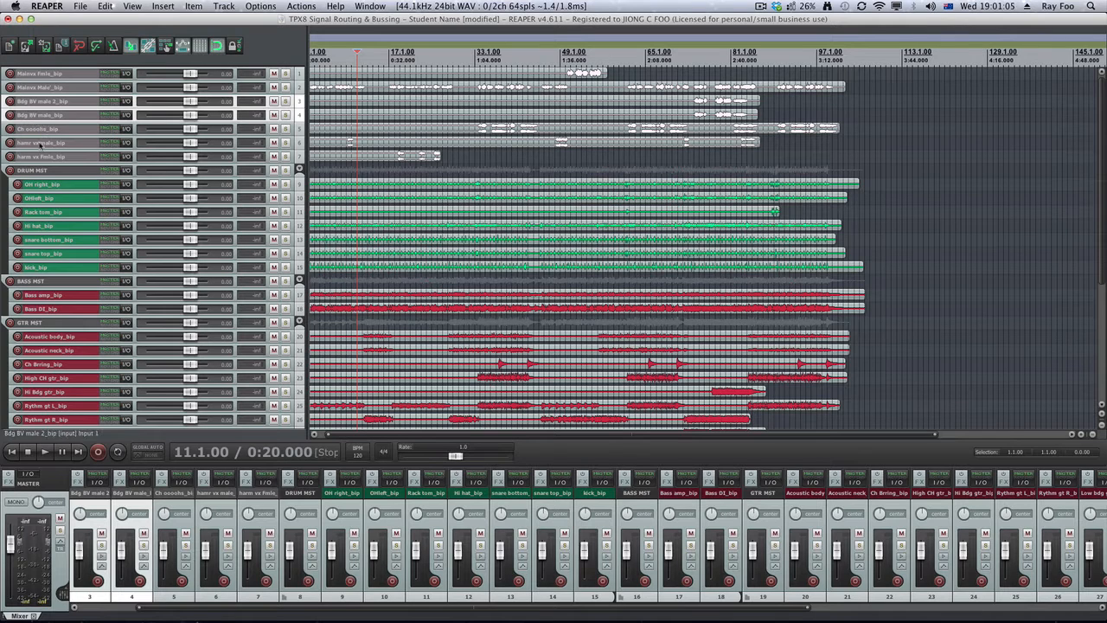
left_click(40, 145, "shift")
left_click(39, 153)
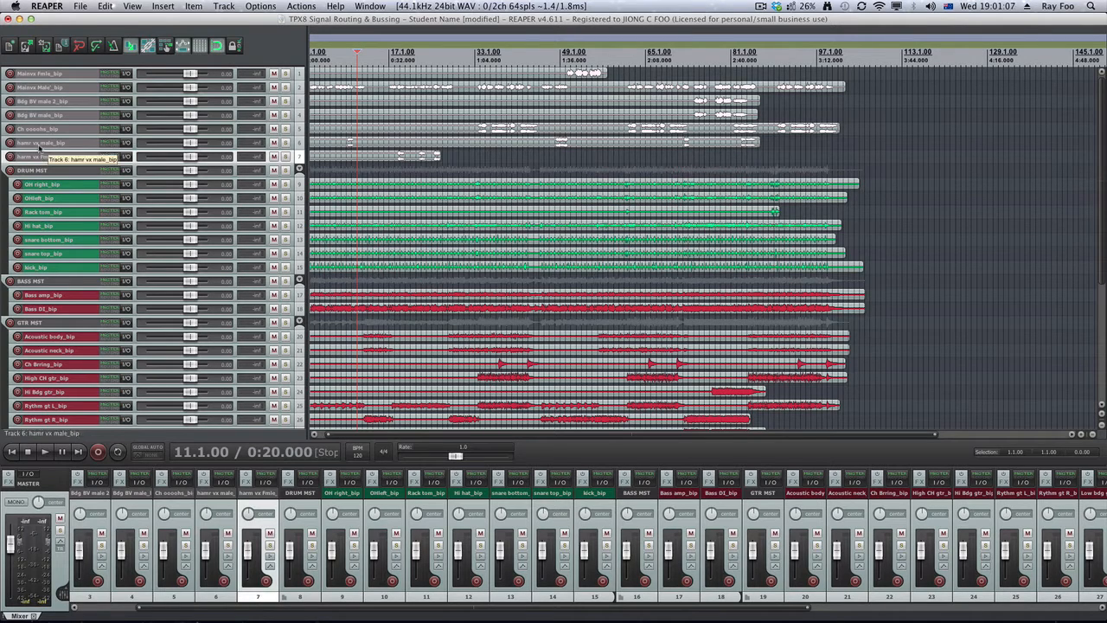
left_click(41, 141, "shift")
left_click(38, 117, "super")
left_click(38, 104, "super")
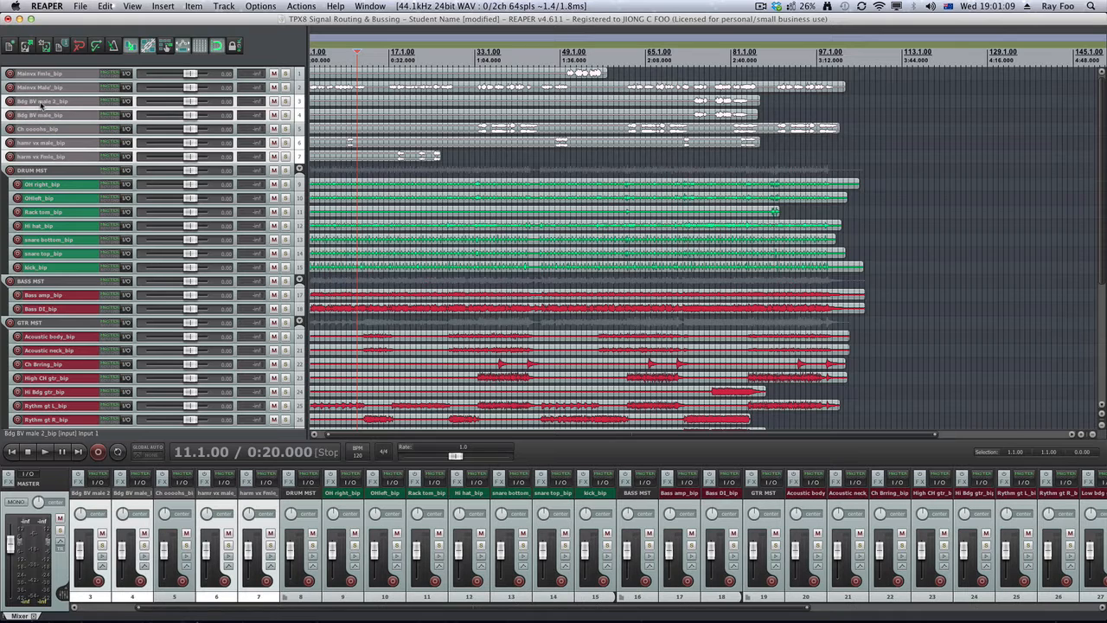
left_click_drag(42, 104, 90, 322)
- Add the remaining backing vocal track, Ch oooohs_bip, to the BV MST folder above Bdg BV male 2_bip
scroll(70, 157, "up", 5)
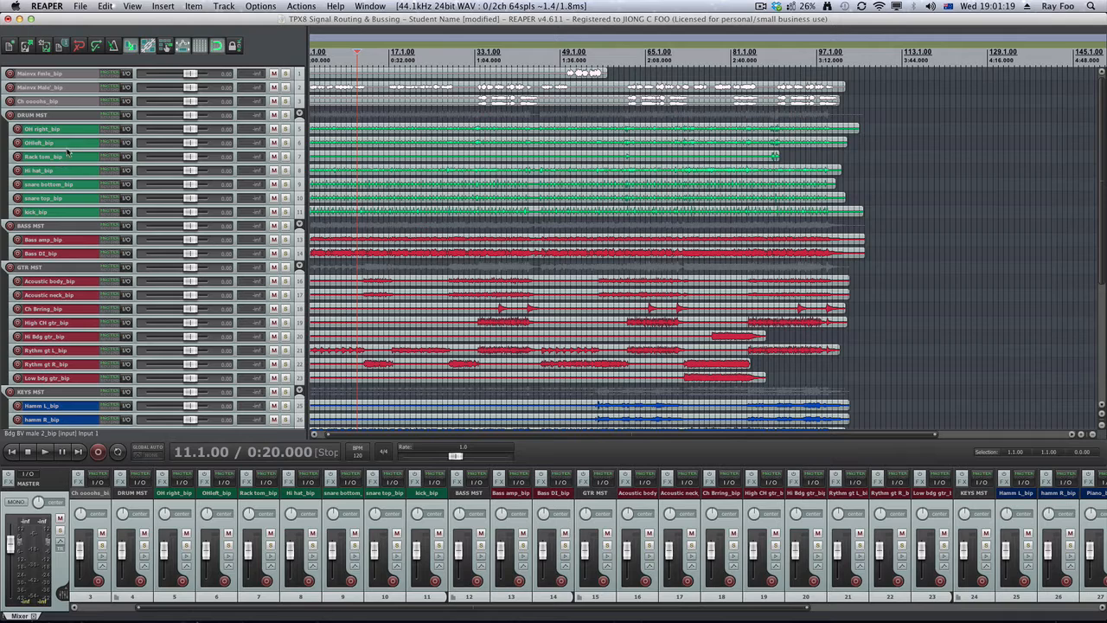
left_click(59, 100)
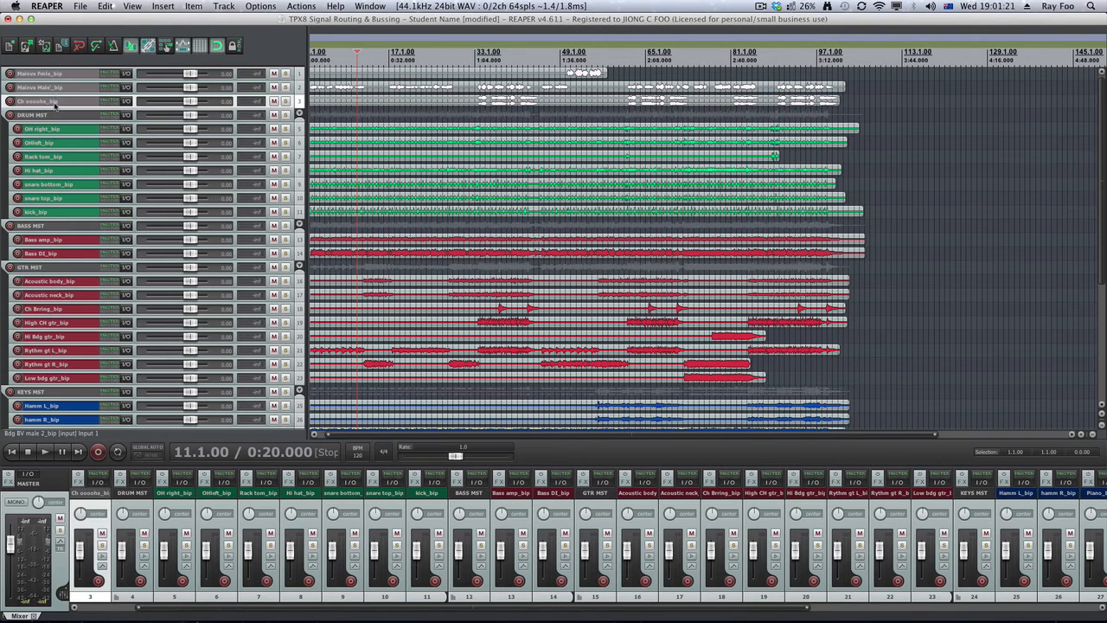
scroll(78, 422, "down", 4)
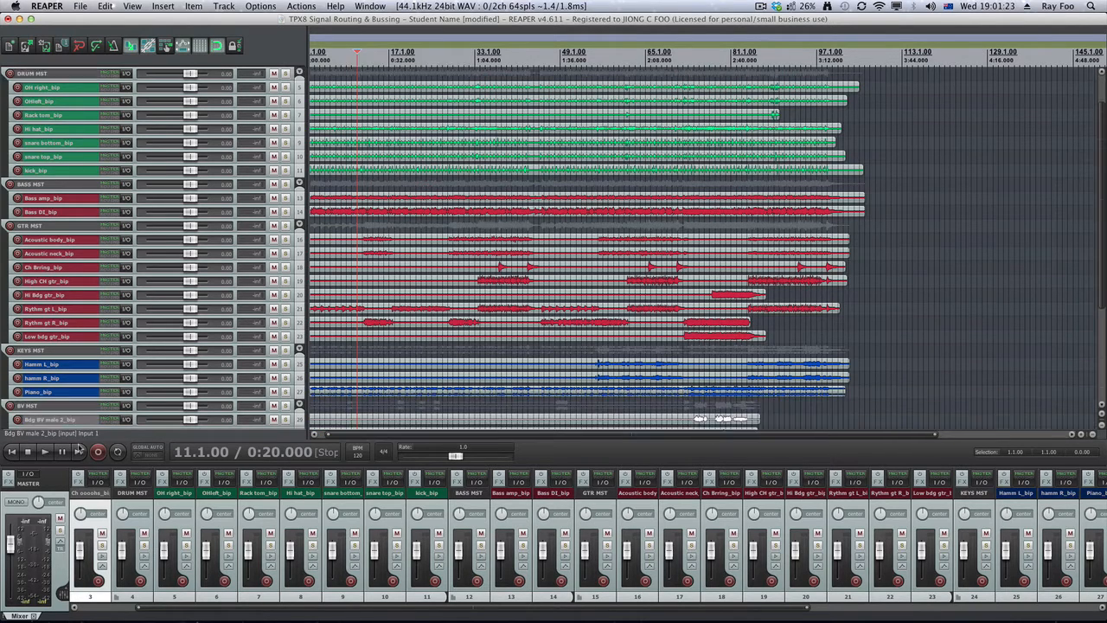
left_click_drag(78, 451, 75, 296)
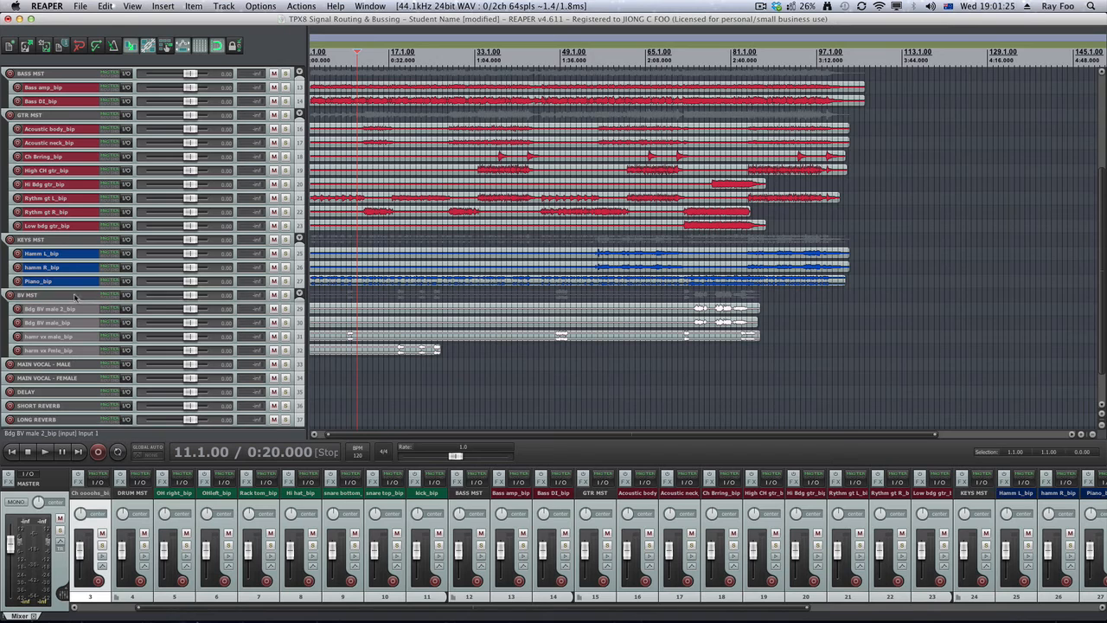
- Move the male lead track Mainvx Male'_bip under MAIN VOCAL - MALE as its folder child
scroll(74, 297, "up", 5)
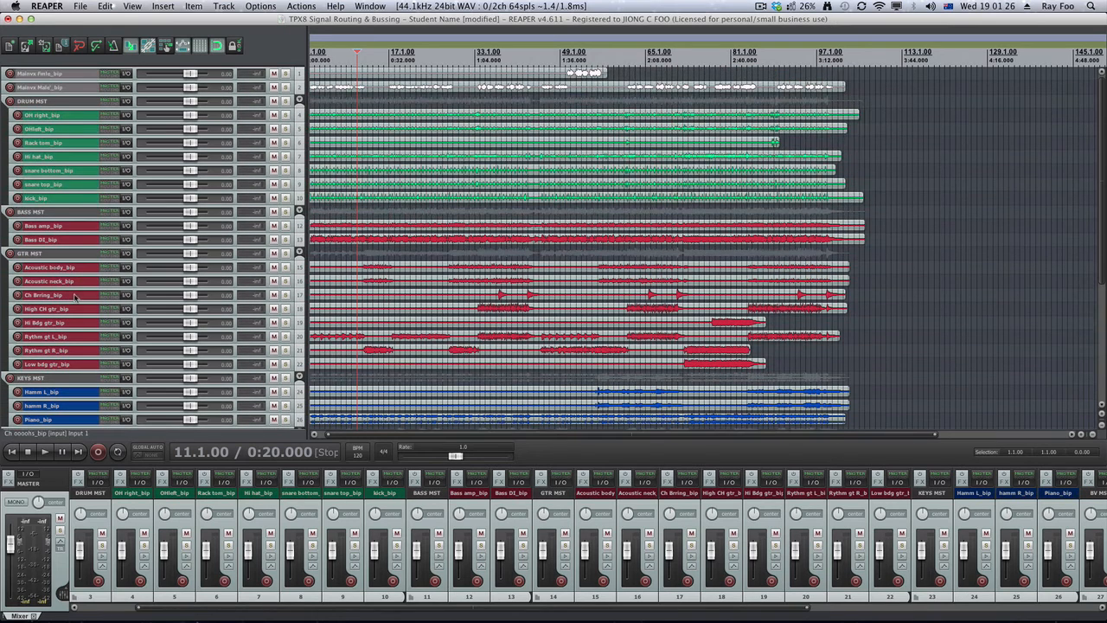
left_click(39, 90)
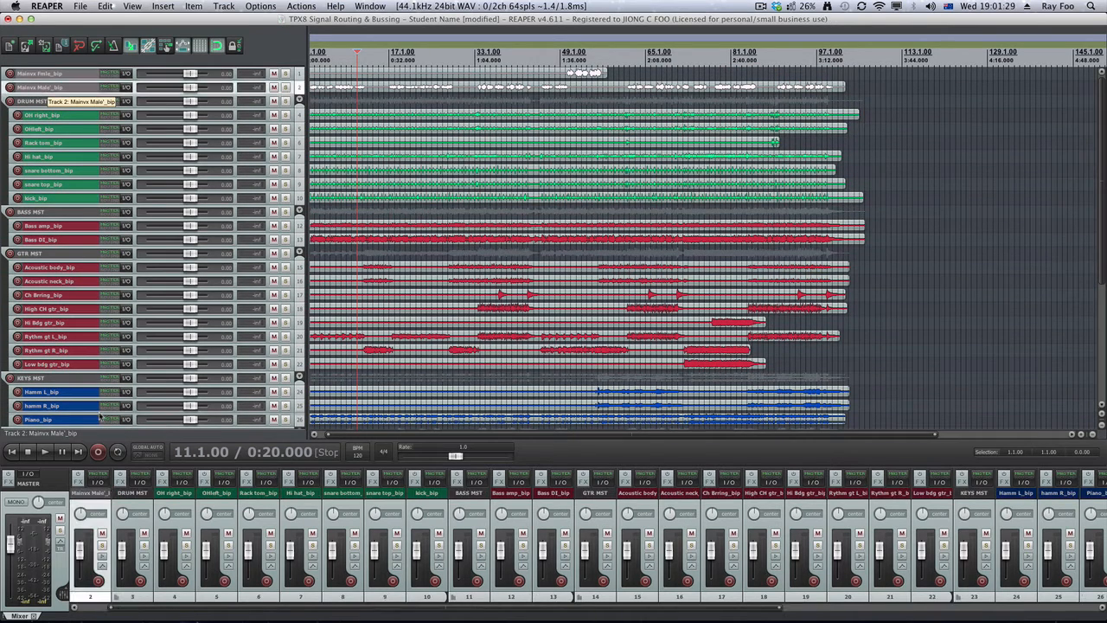
scroll(98, 419, "down", 5)
scroll(98, 422, "down", 1)
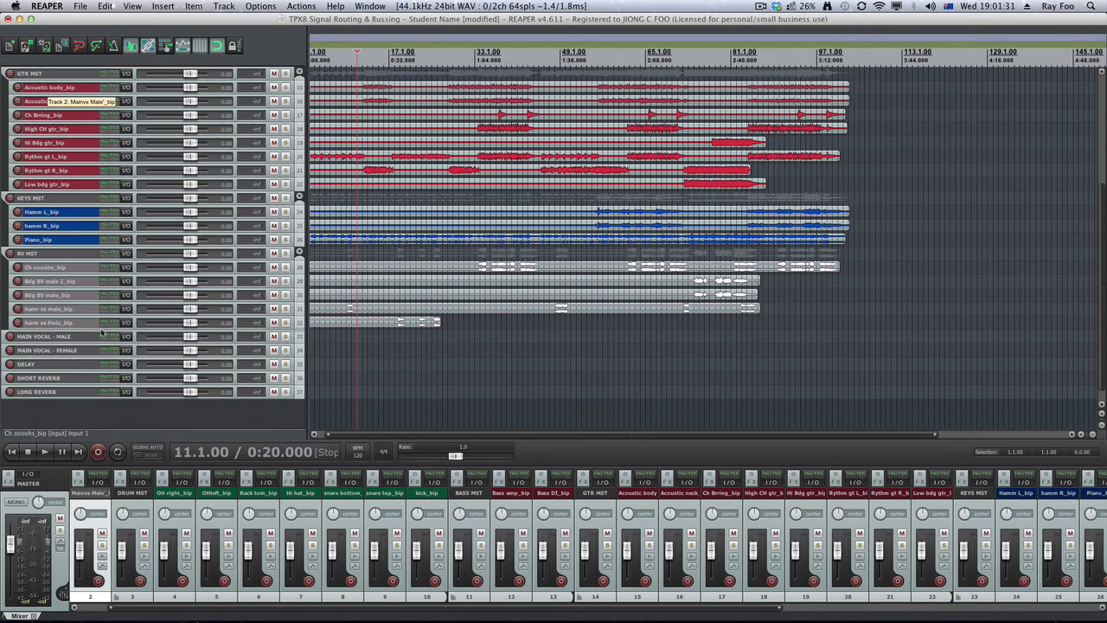
left_click_drag(90, 346, 34, 342)
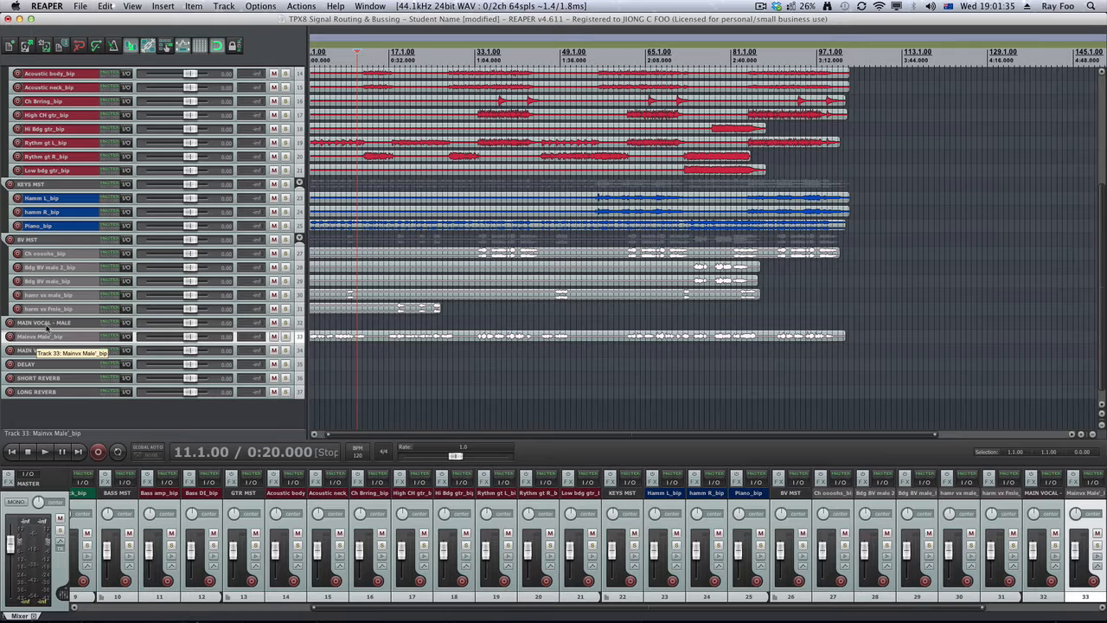
- Move the female lead track Mainvx Fmle_bip into MAIN VOCAL - FEMALE as its folder child, and save the project
scroll(95, 268, "up", 10)
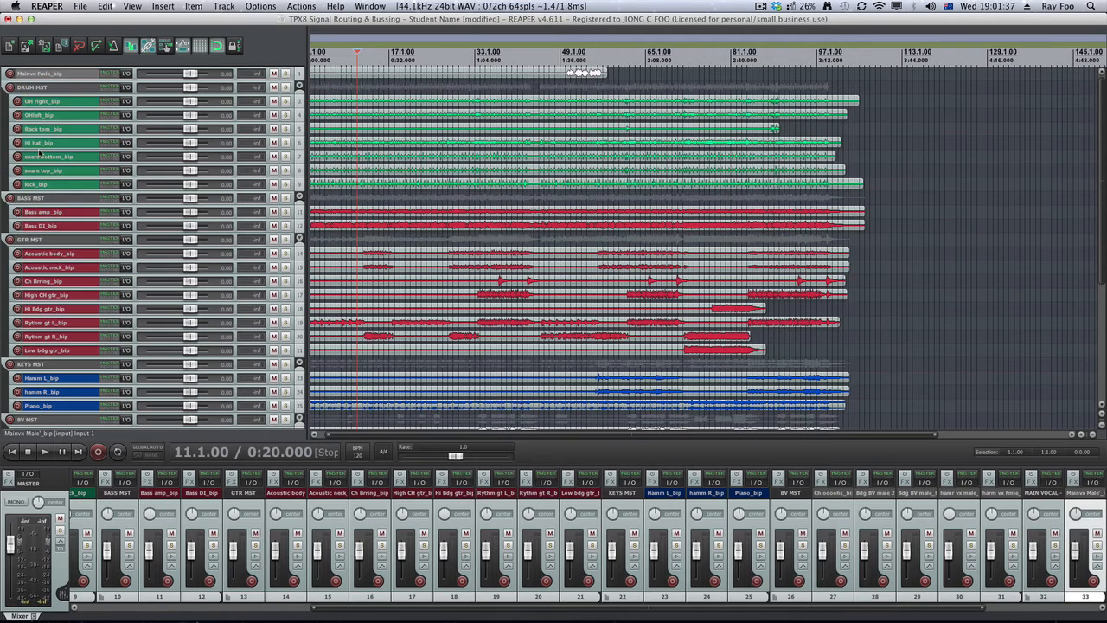
left_click_drag(55, 74, 73, 352)
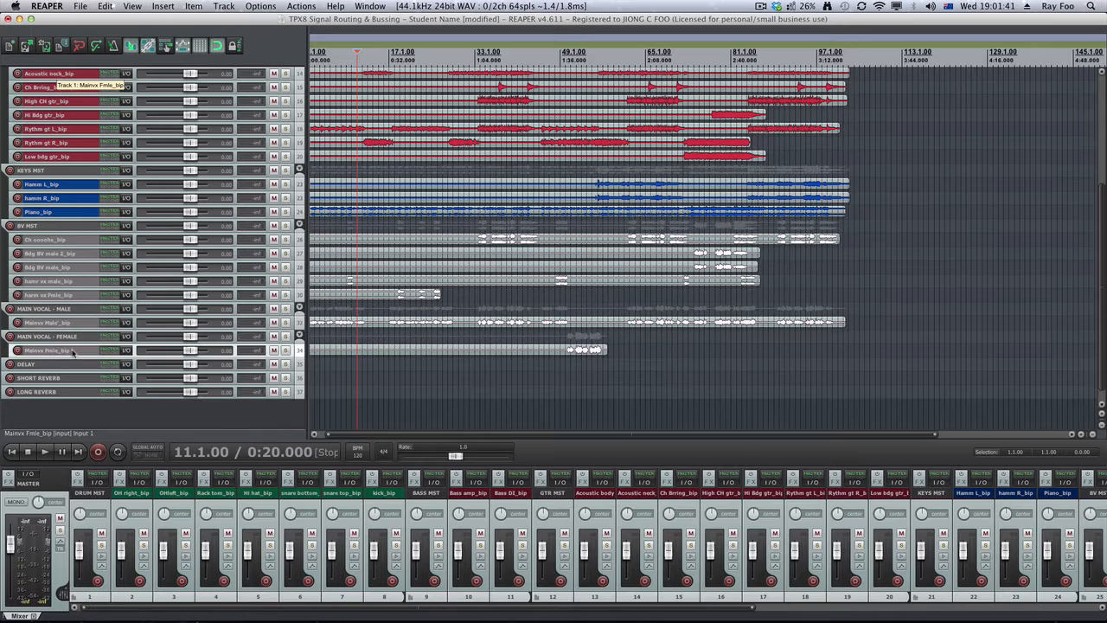
scroll(61, 278, "up", 5)
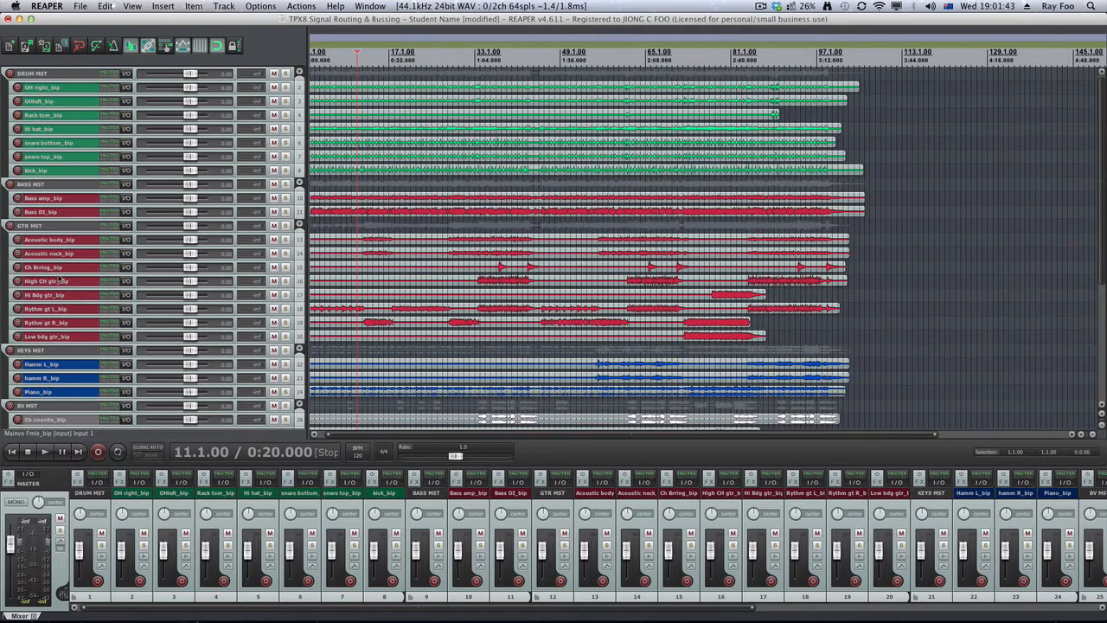
scroll(62, 282, "down", 5)
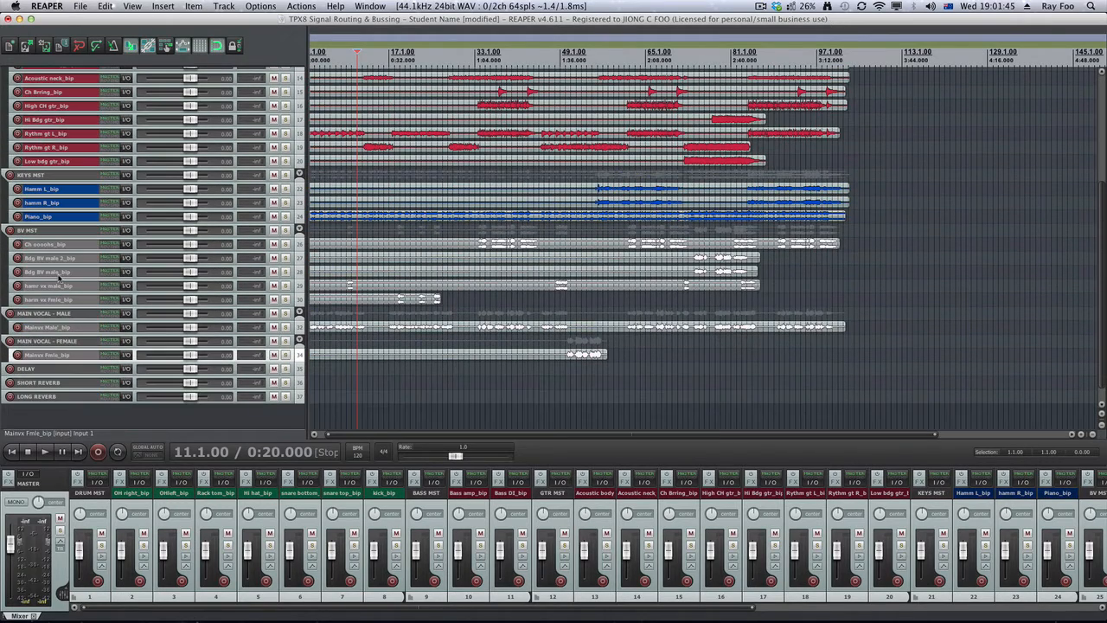
key("ctrl+s")
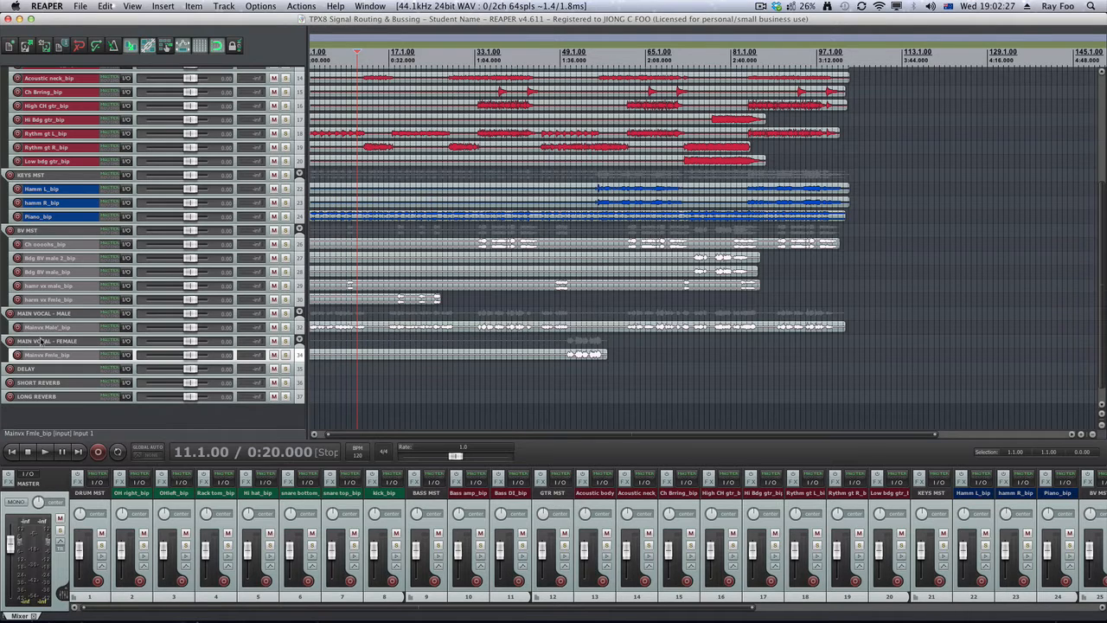
- Apply one pale yellow custom track colour to all the MST and MAIN VOCAL folder tracks plus DELAY, SHORT REVERB and LONG REVERB
left_click(42, 341)
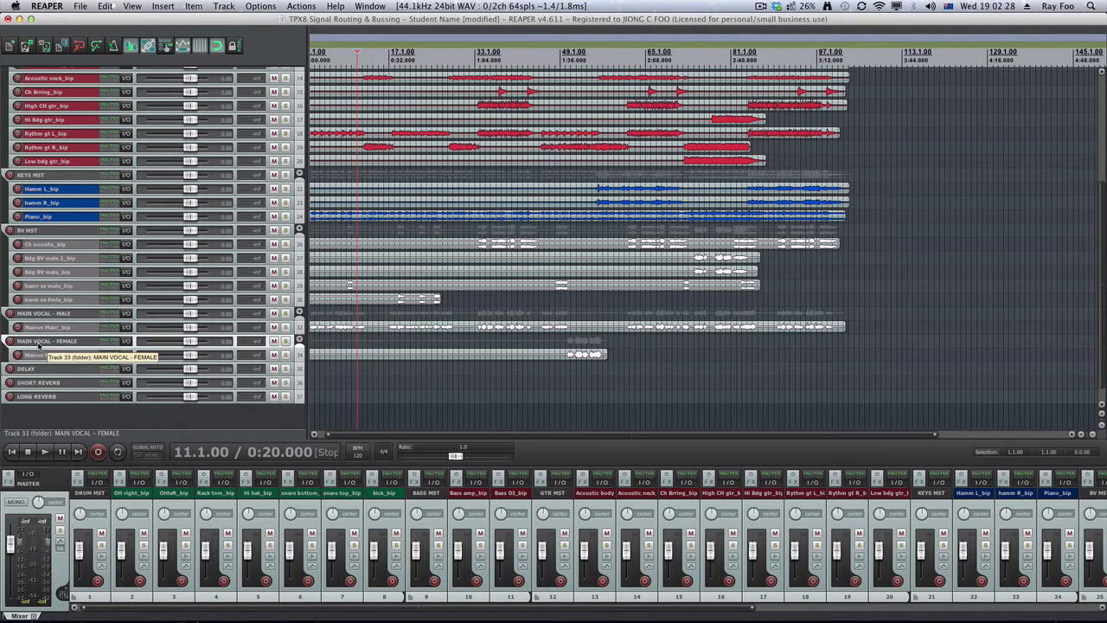
left_click(34, 370, "ctrl")
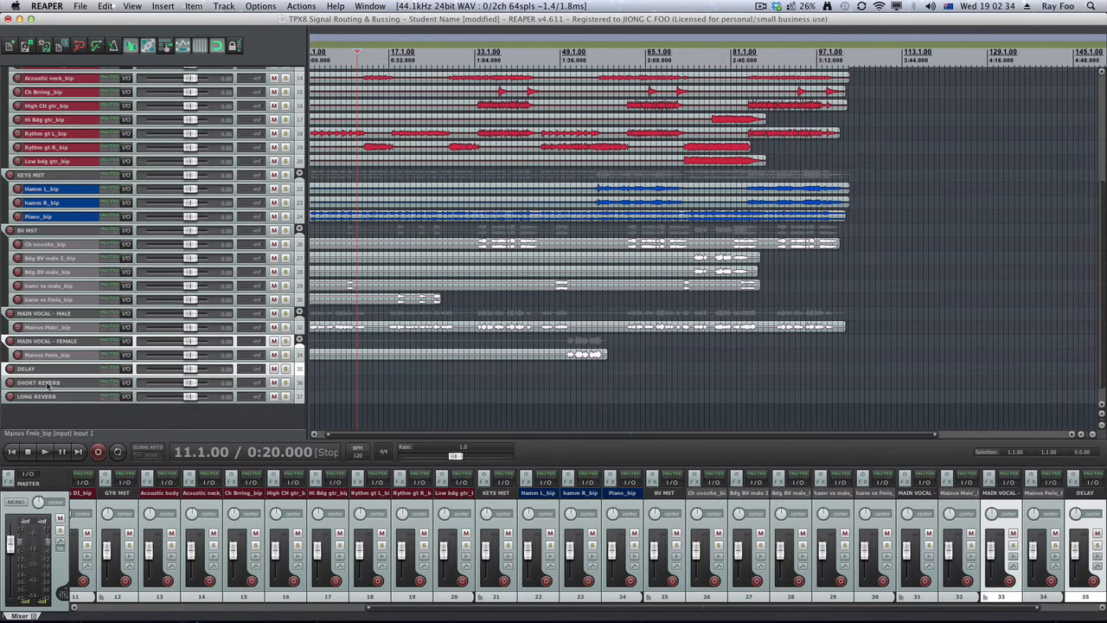
left_click(55, 384, "ctrl")
left_click(55, 398, "ctrl")
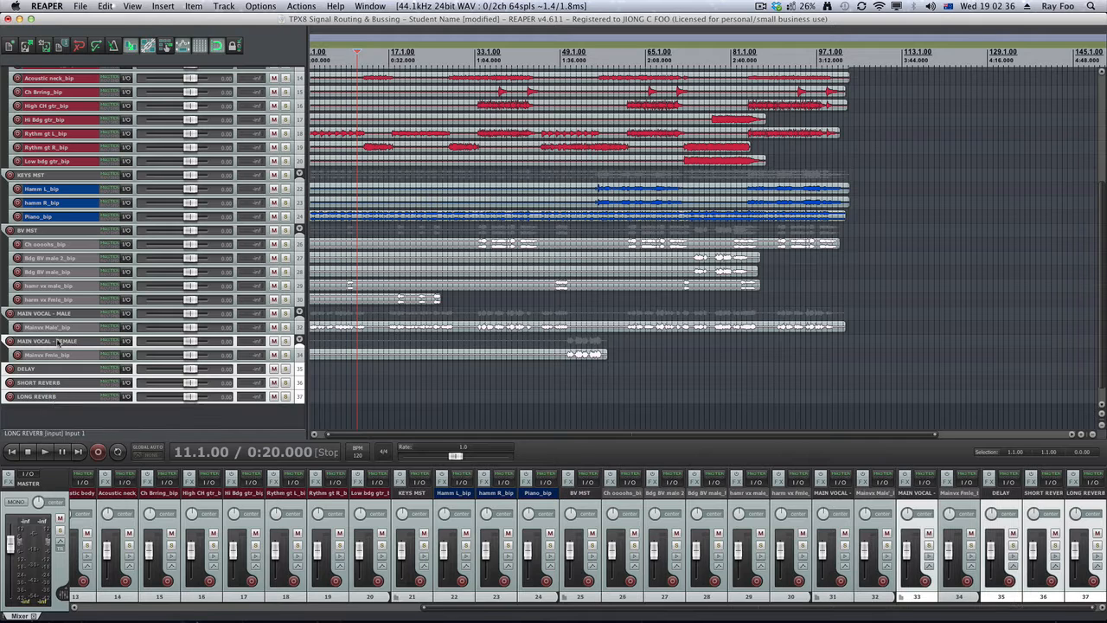
left_click(49, 313, "ctrl")
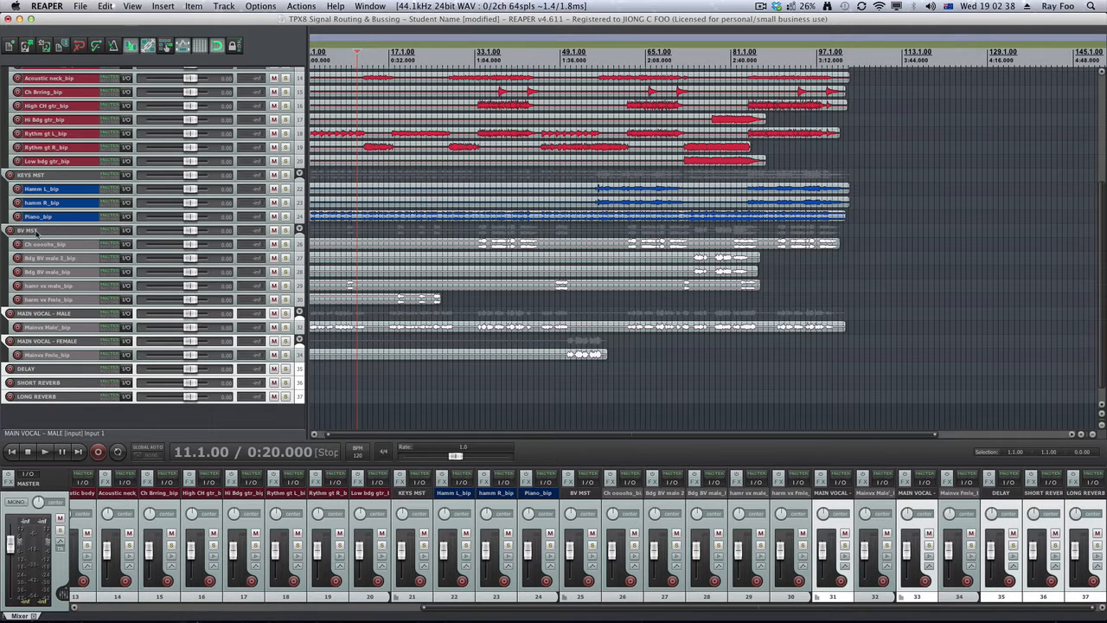
left_click(36, 230, "ctrl")
left_click(34, 175, "ctrl")
scroll(52, 173, "up", 4)
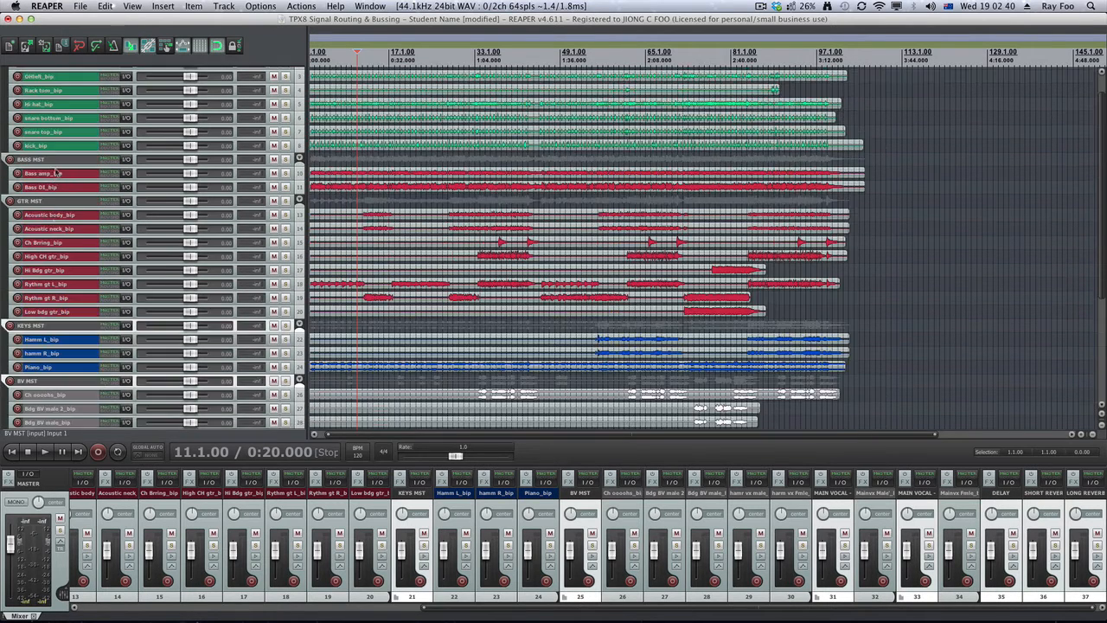
left_click(31, 204, "ctrl")
left_click(43, 160, "ctrl")
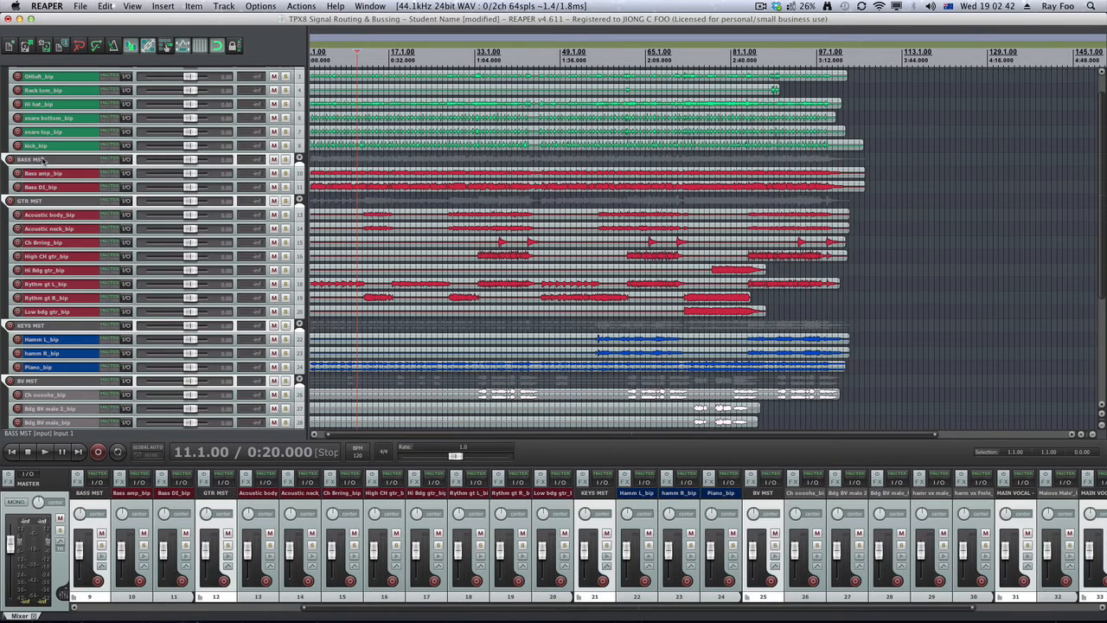
scroll(41, 161, "up", 1)
left_click(59, 73, "ctrl")
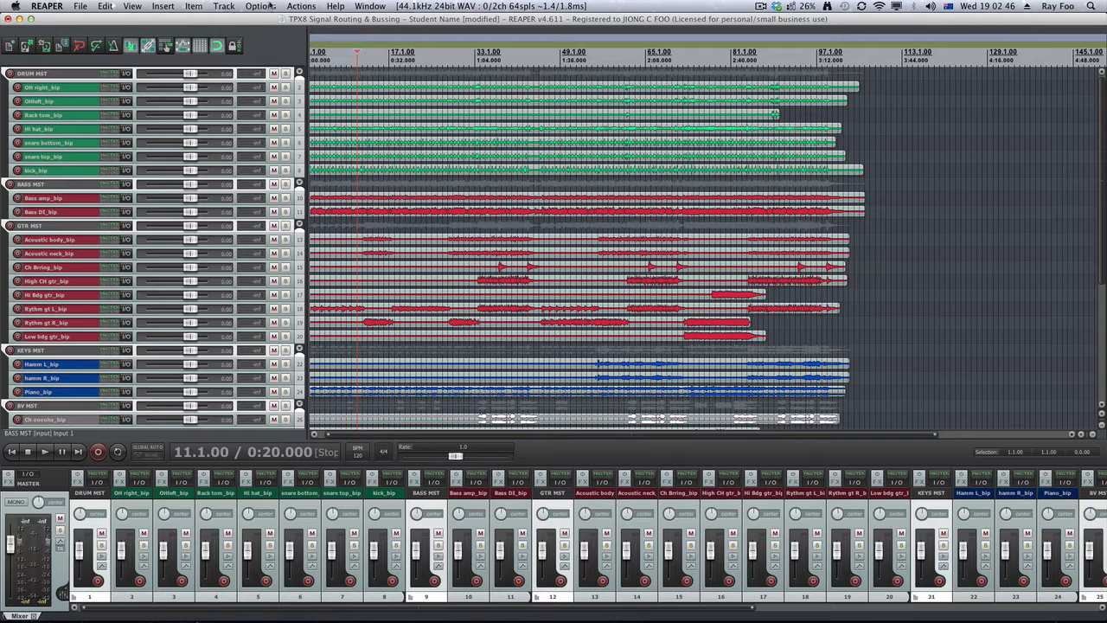
left_click(225, 7)
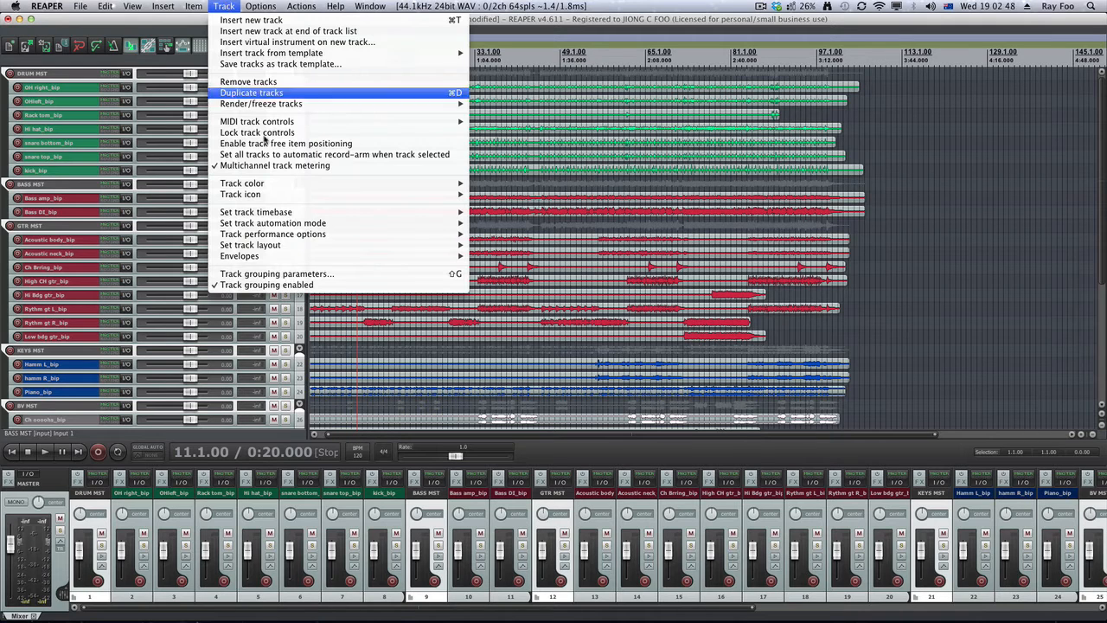
mouse_move(280, 185)
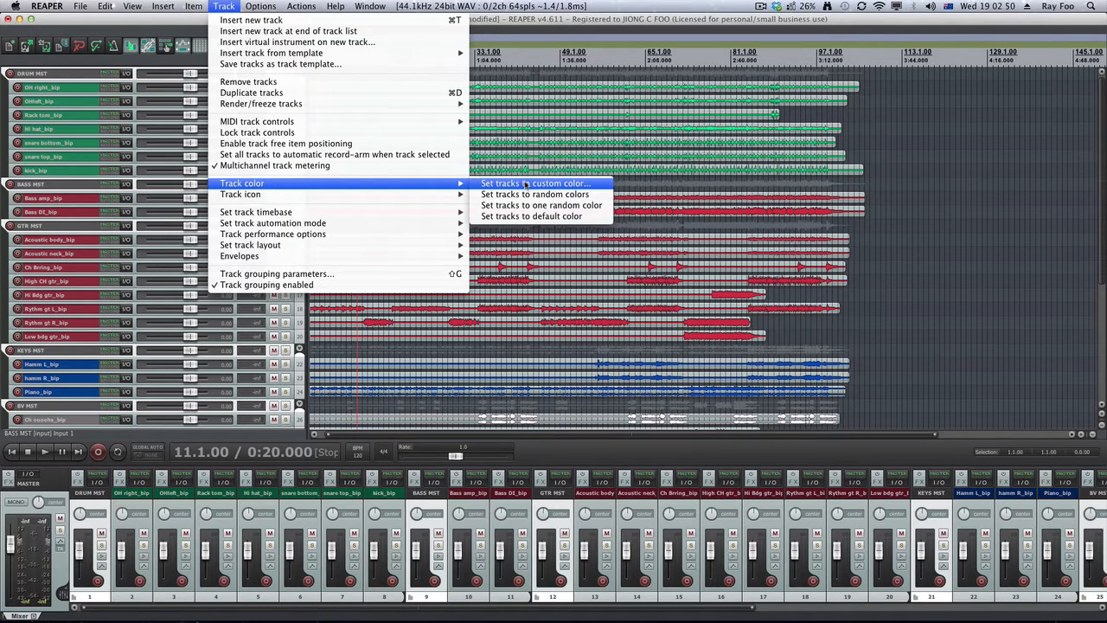
left_click(524, 185)
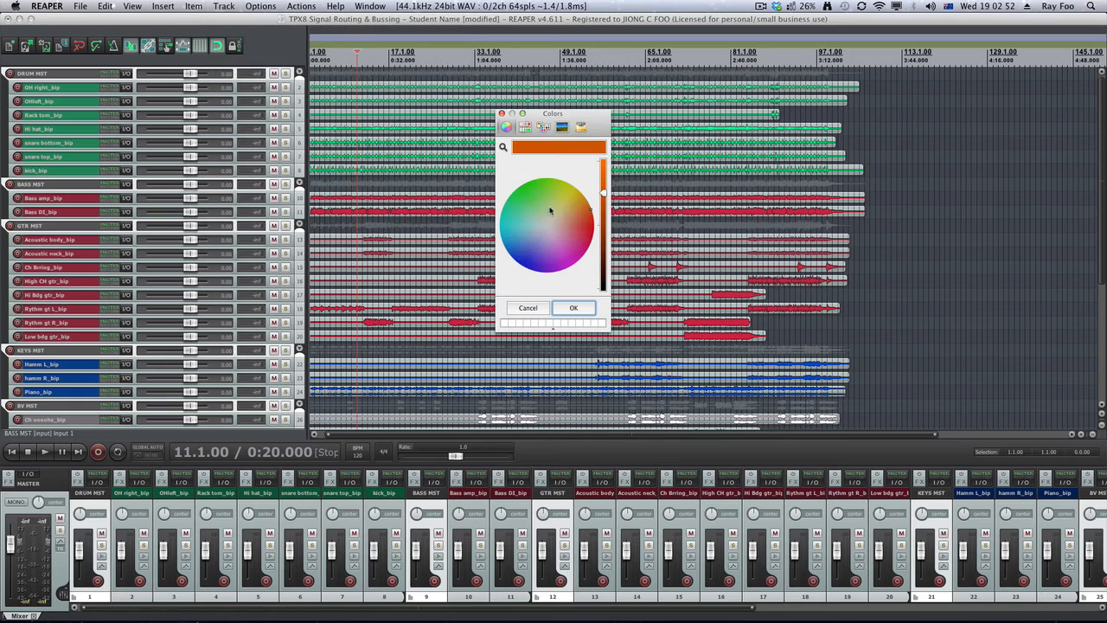
left_click_drag(550, 209, 562, 207)
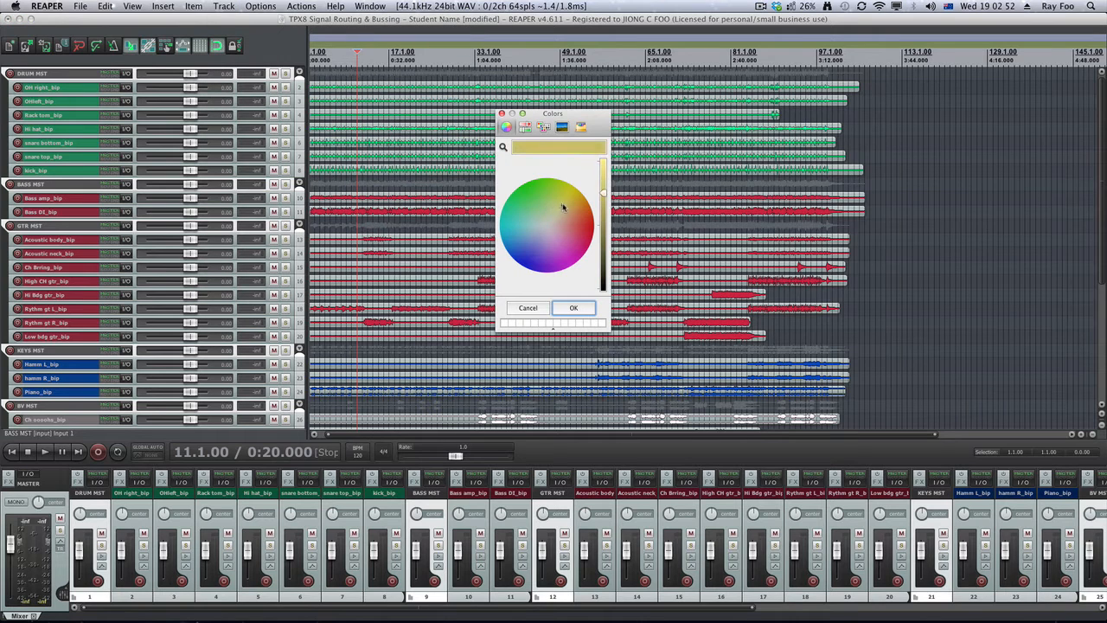
left_click(573, 307)
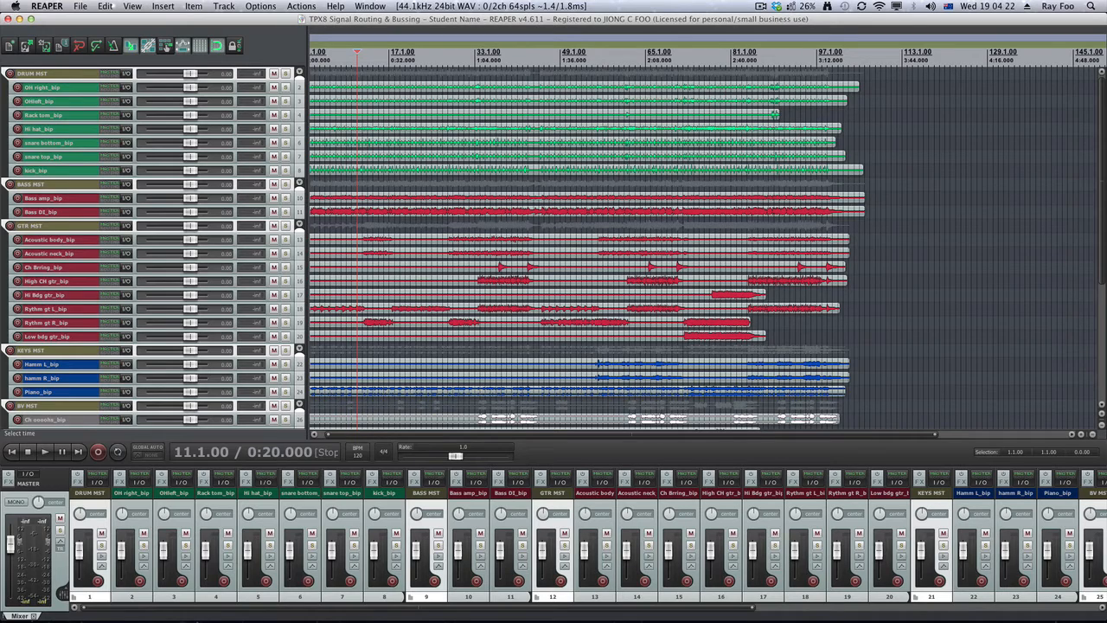
- Switch to the TPX8.pdf exercise sheet in Preview, review which signals go to the delay, and return to REAPER
key("super+Tab")
left_click_drag(100, 41, 191, 33)
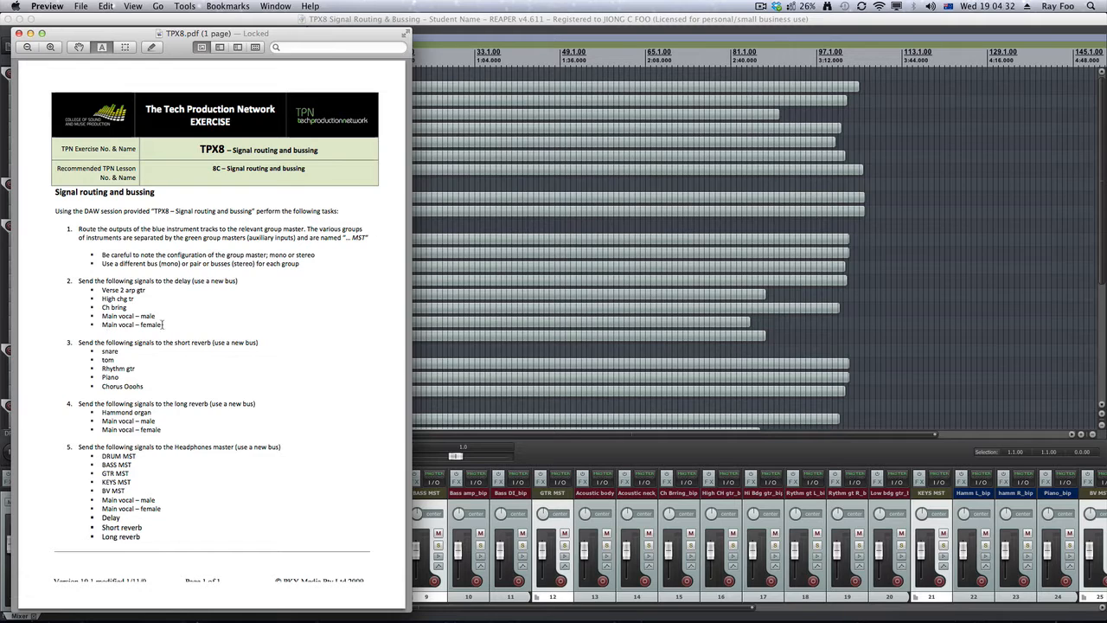
left_click_drag(163, 325, 105, 316)
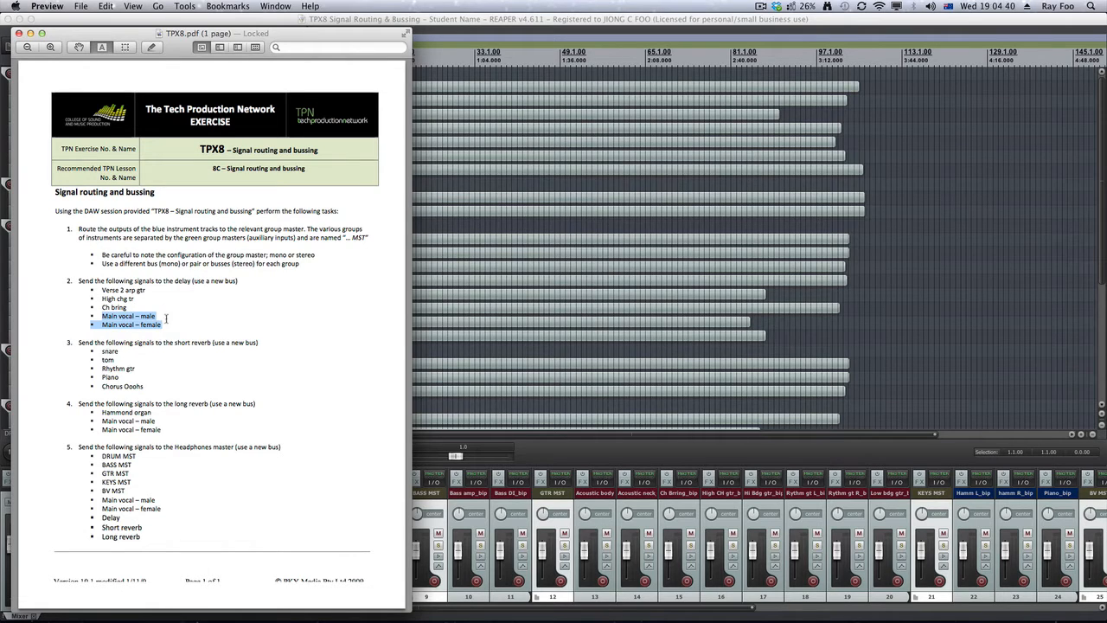
left_click_drag(163, 324, 93, 318)
left_click(110, 318)
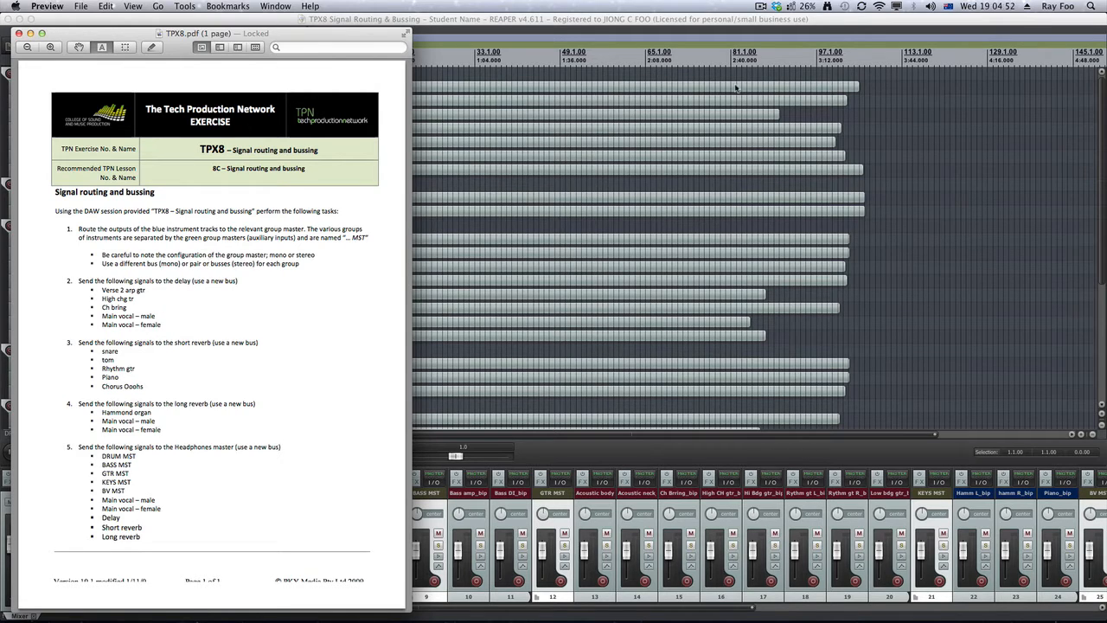
left_click(639, 20)
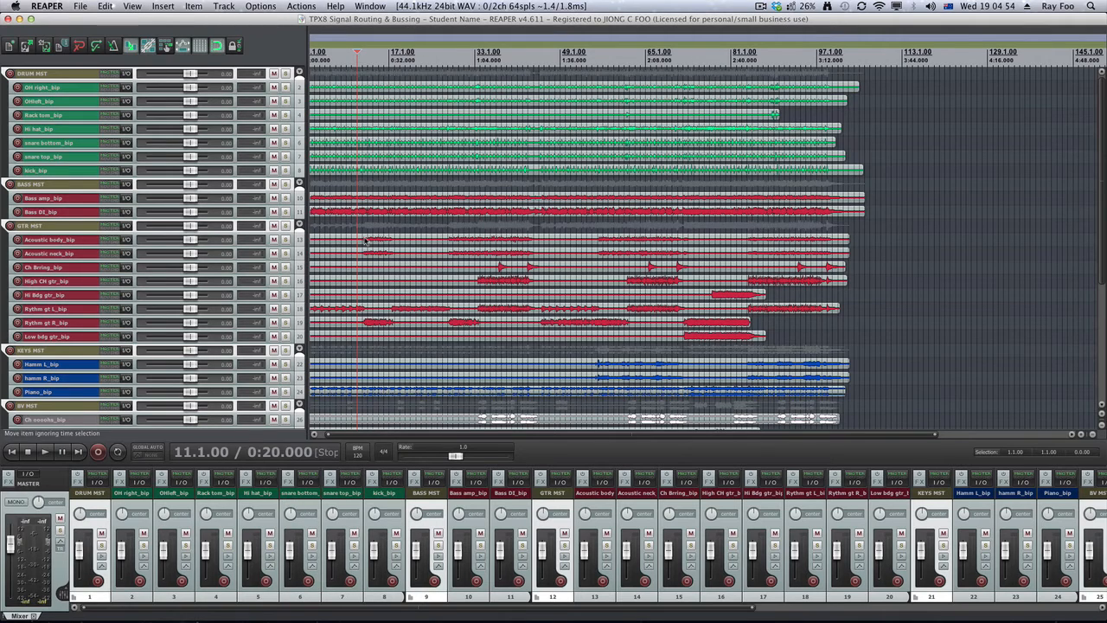
key("super+Tab")
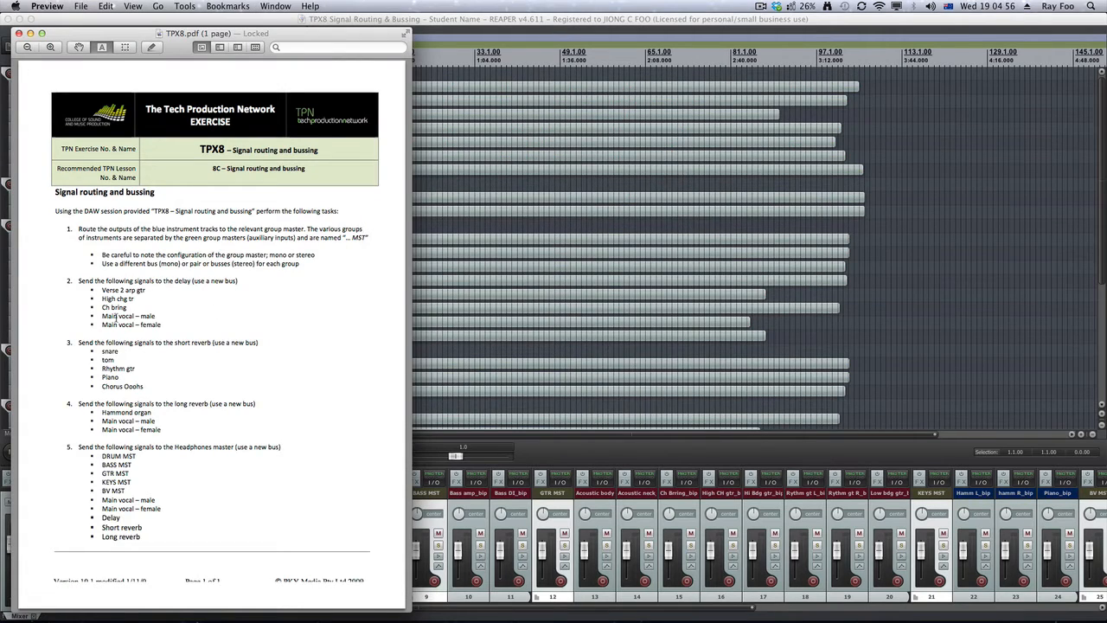
key("super+Tab")
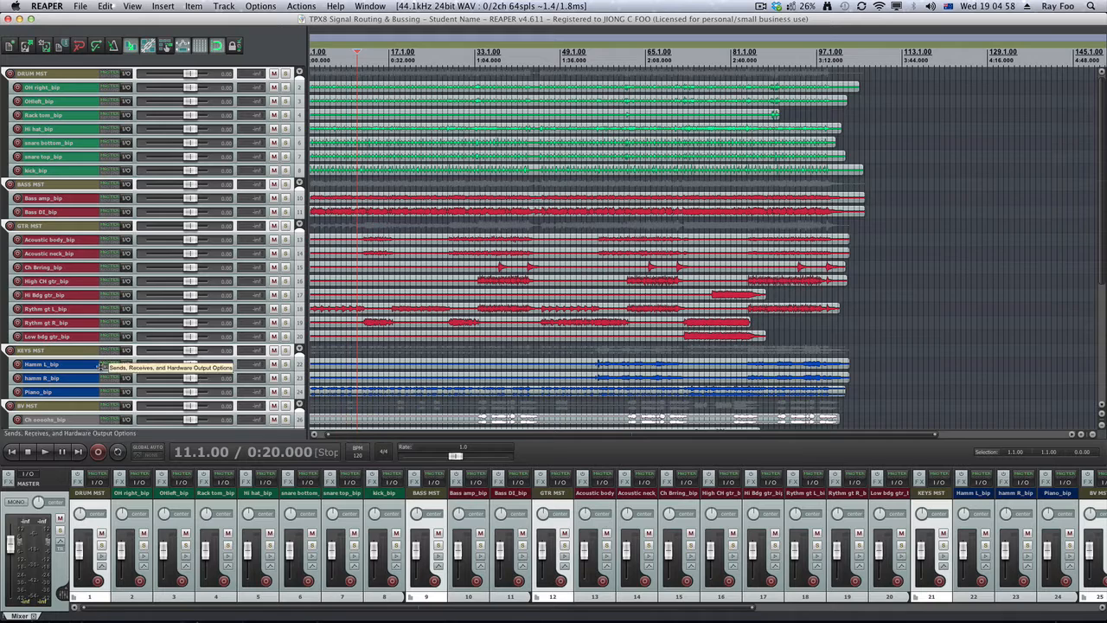
- Select the male lead track Mainvx Male'_bip and enlarge the mixer to expose the channels' send slots
scroll(90, 376, "down", 5)
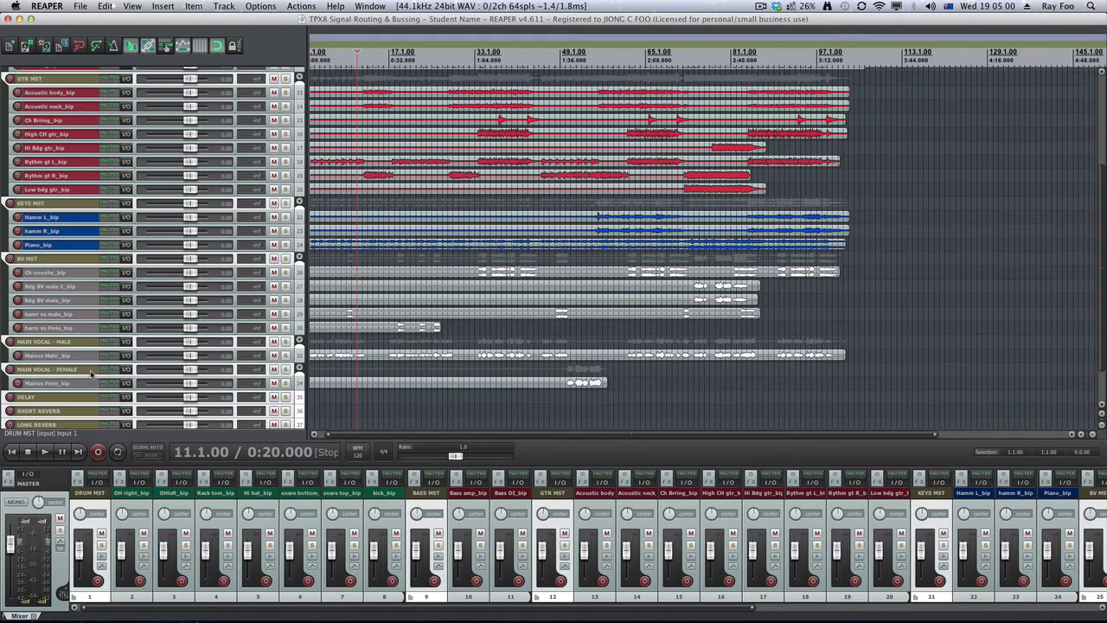
left_click(57, 355)
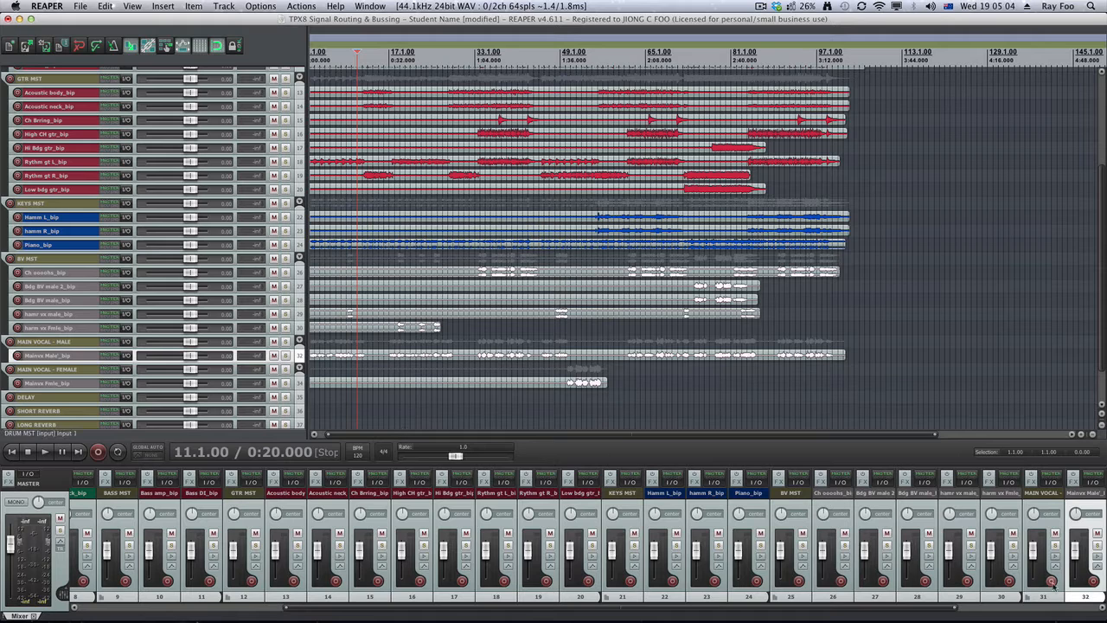
left_click_drag(946, 609, 1028, 608)
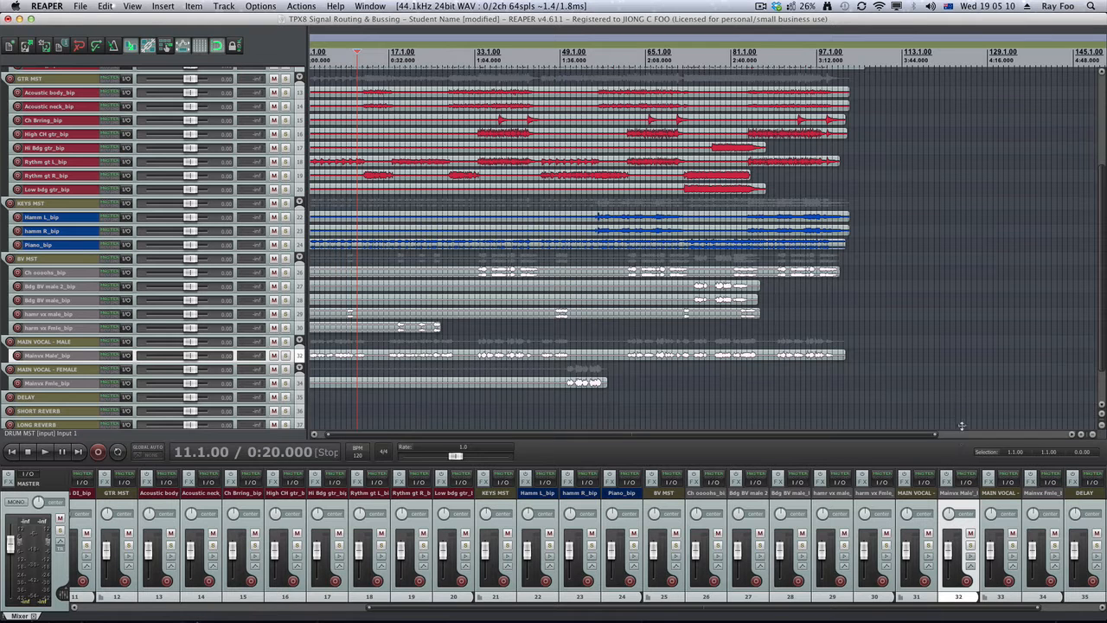
left_click_drag(885, 465, 890, 311)
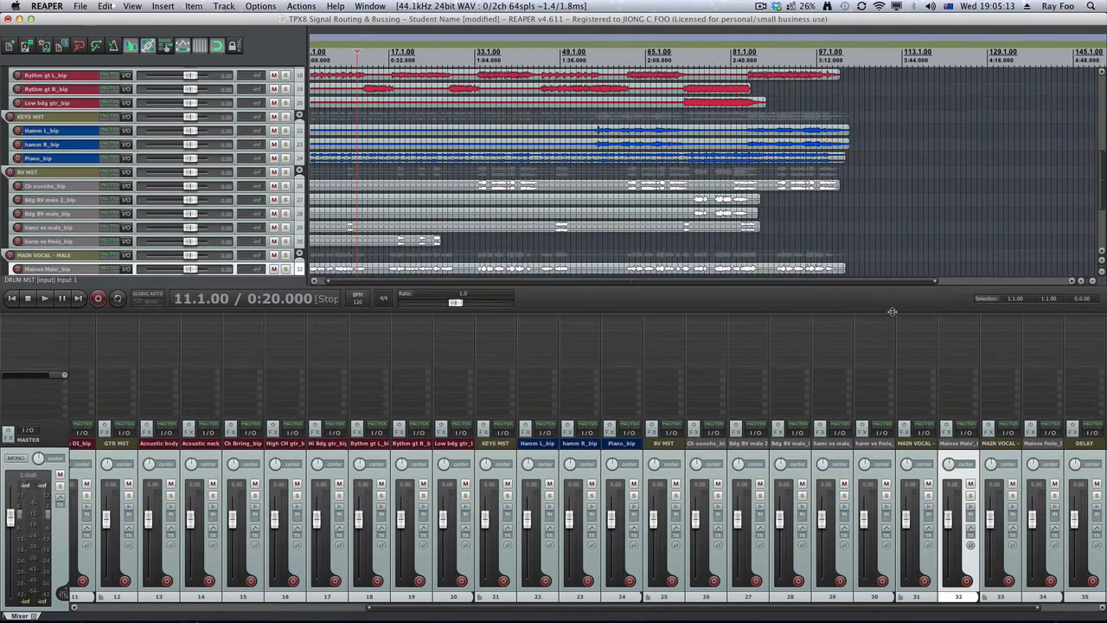
- Add a send from Mainvx Male'_bip to the DELAY track, consulting the exercise sheet for the required source
left_click(959, 374)
key("super+Tab")
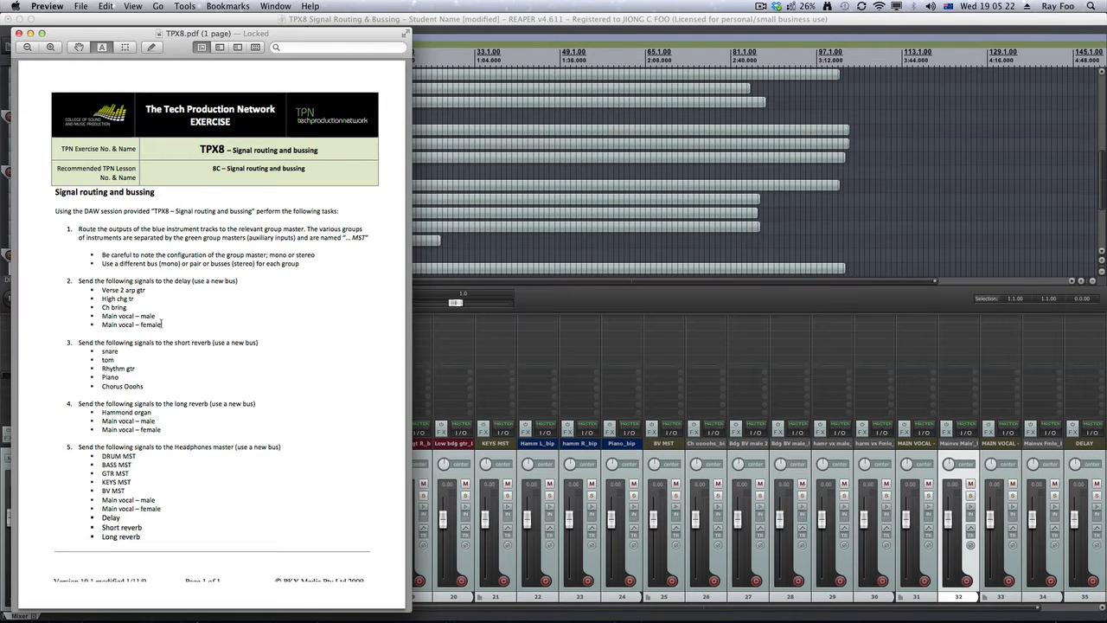
left_click(746, 393)
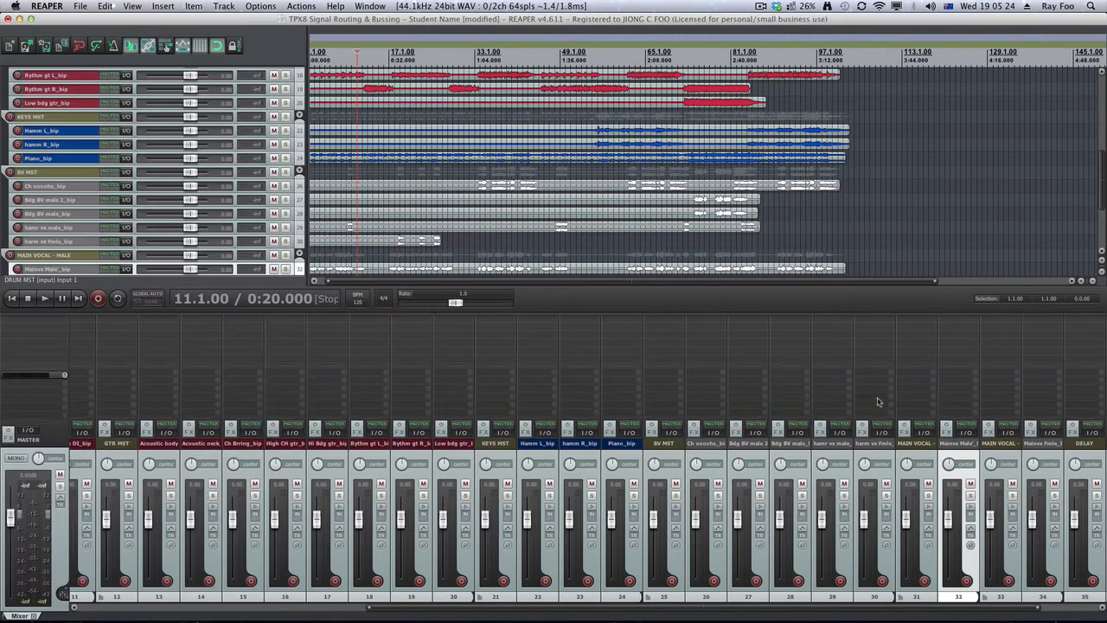
left_click(963, 376)
left_click(725, 411)
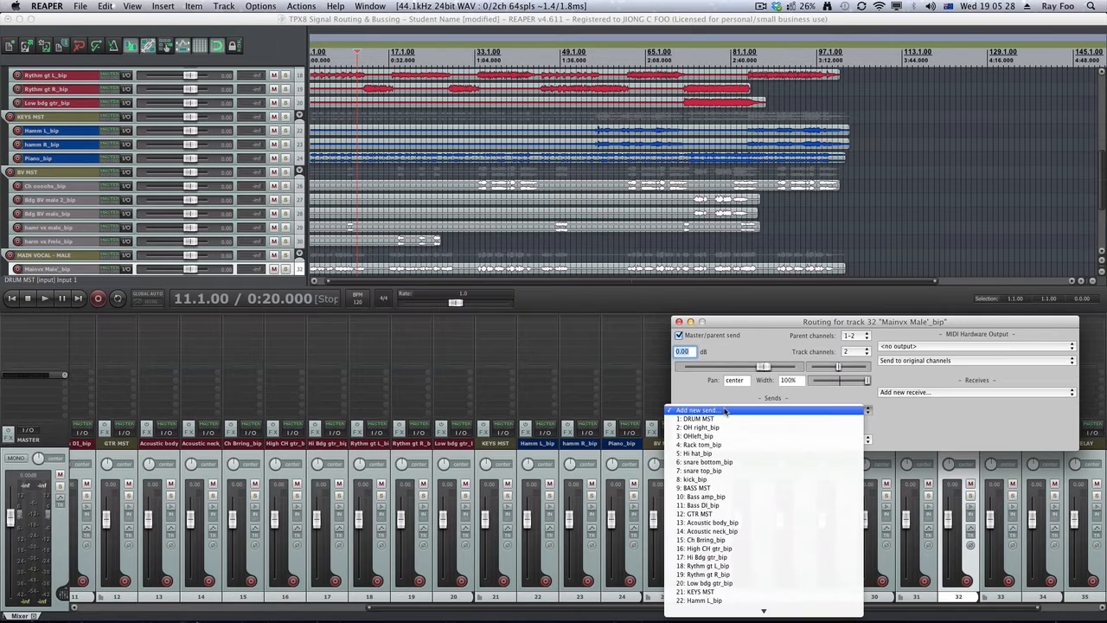
scroll(725, 449, "down", 5)
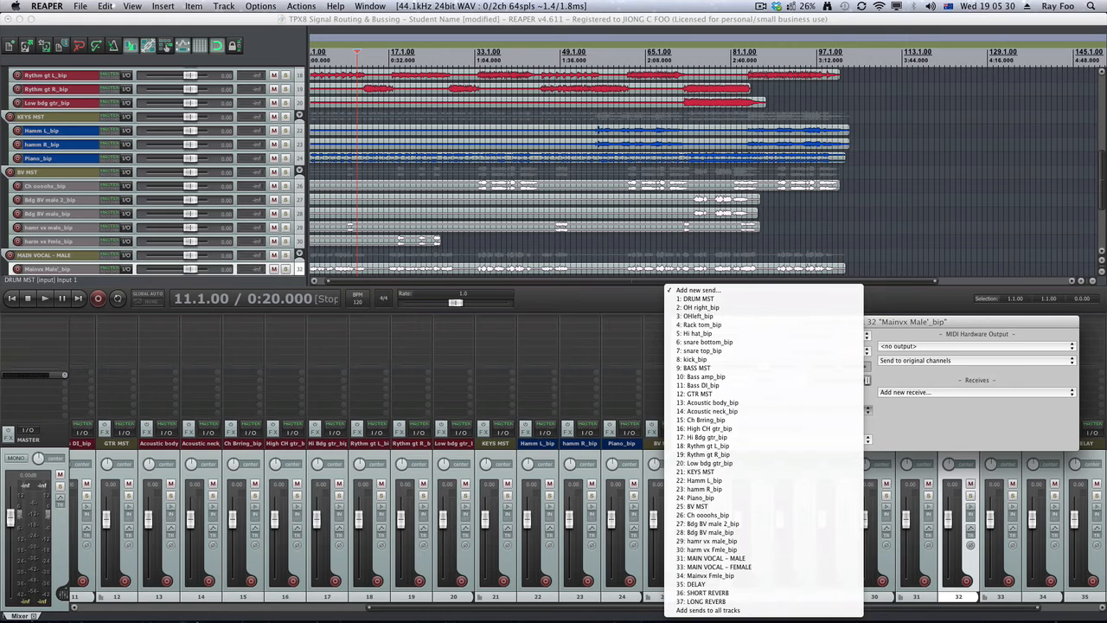
left_click(732, 585)
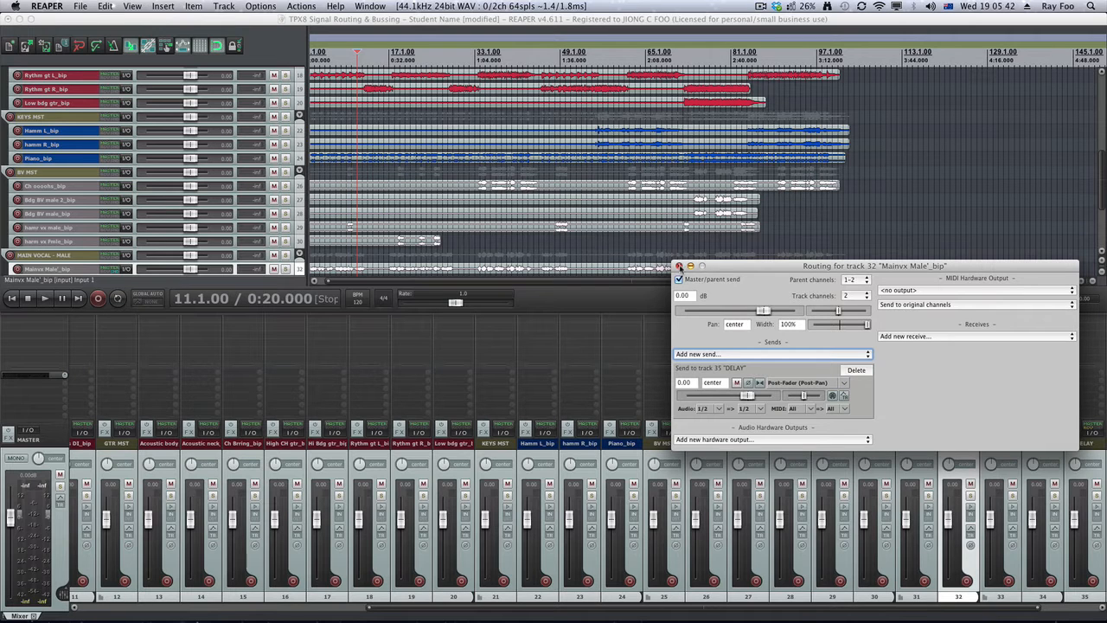
left_click(679, 266)
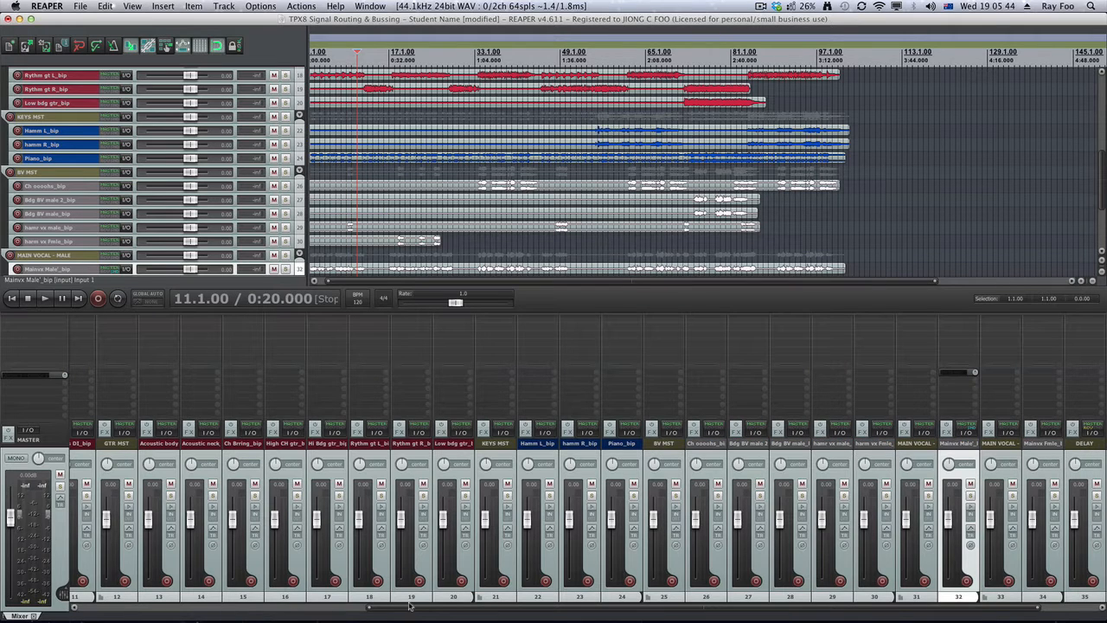
- Play the project to check the signal reaching the DELAY channel, and recheck the delay send list in TPX8.pdf
left_click_drag(410, 605, 779, 601)
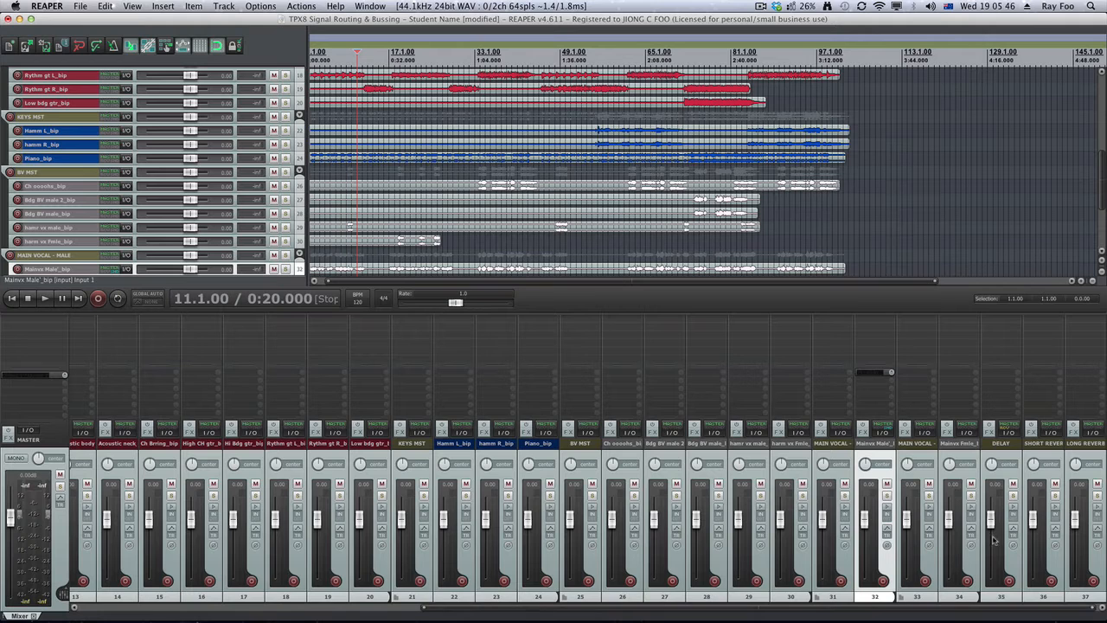
left_click(1001, 444)
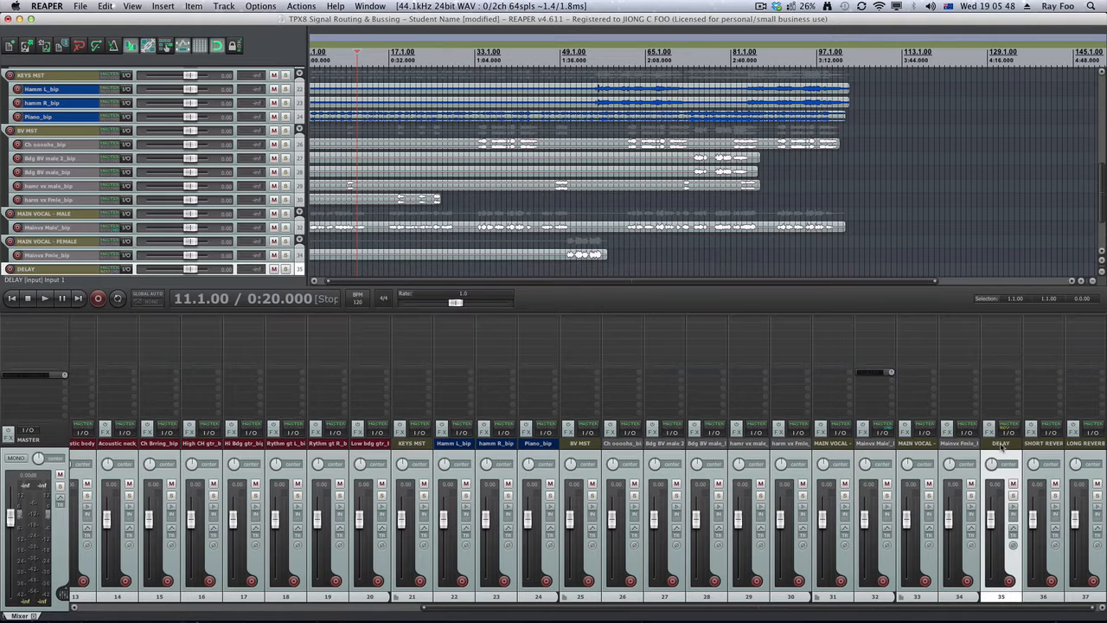
left_click(870, 596)
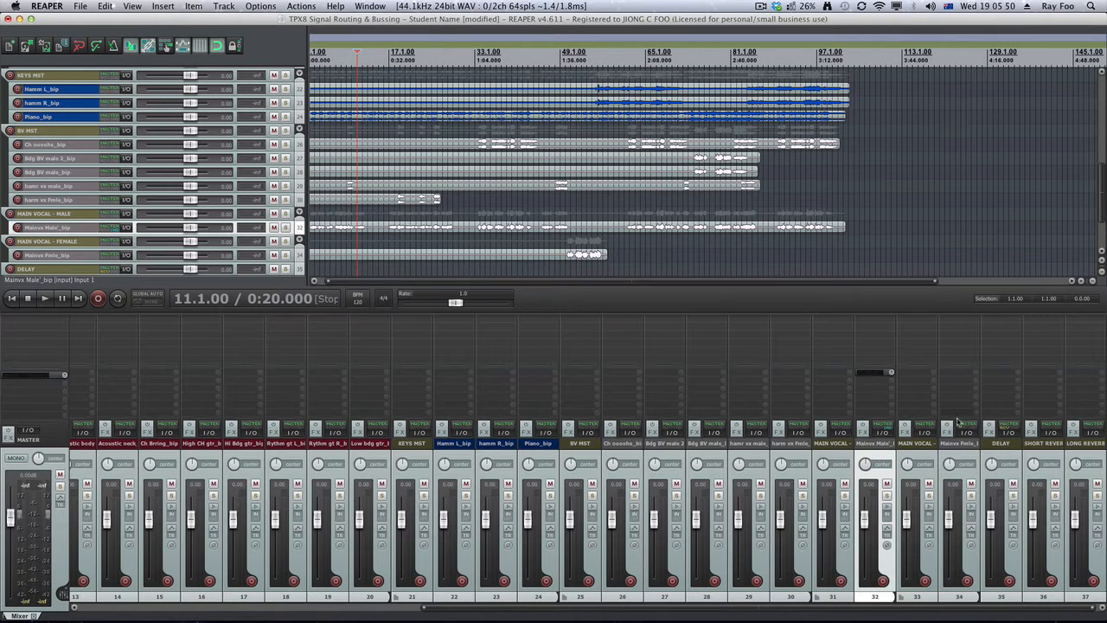
key("space")
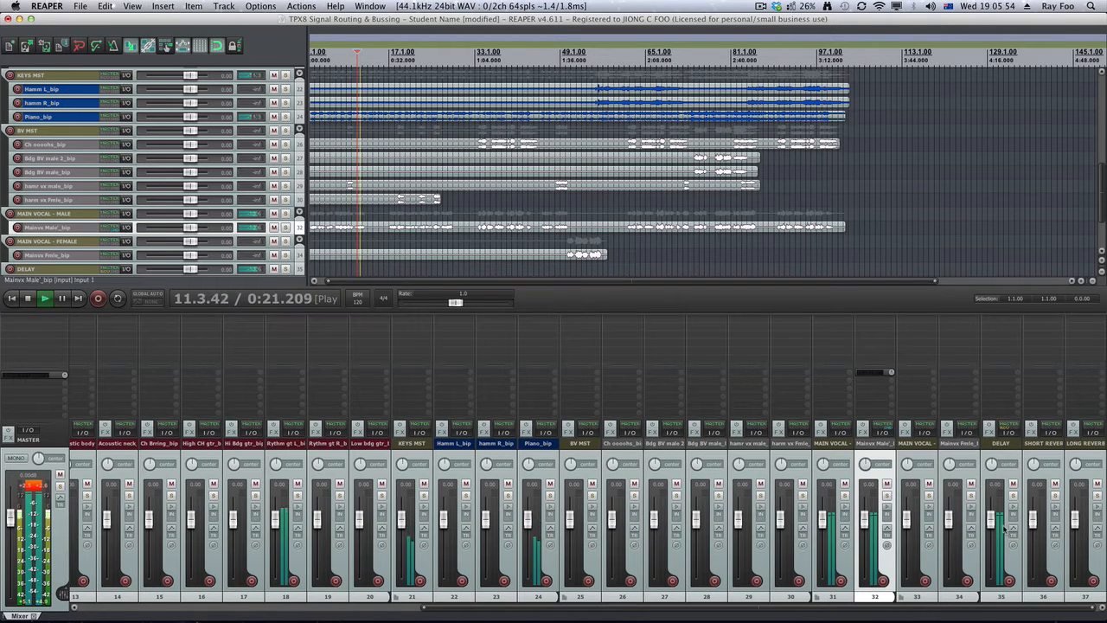
key("space")
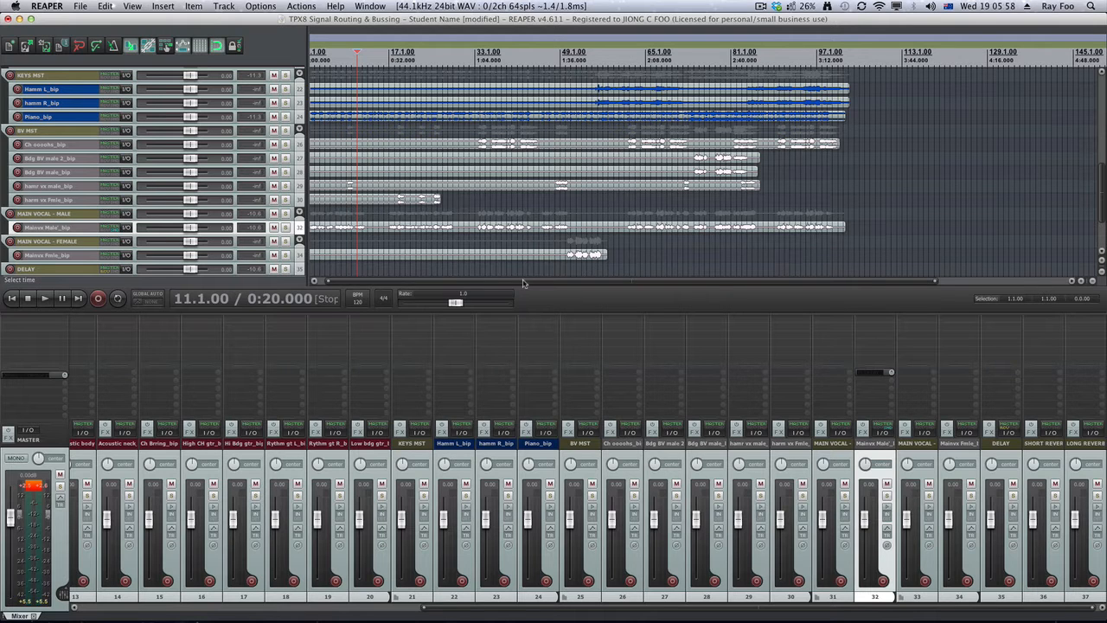
key("super+Tab")
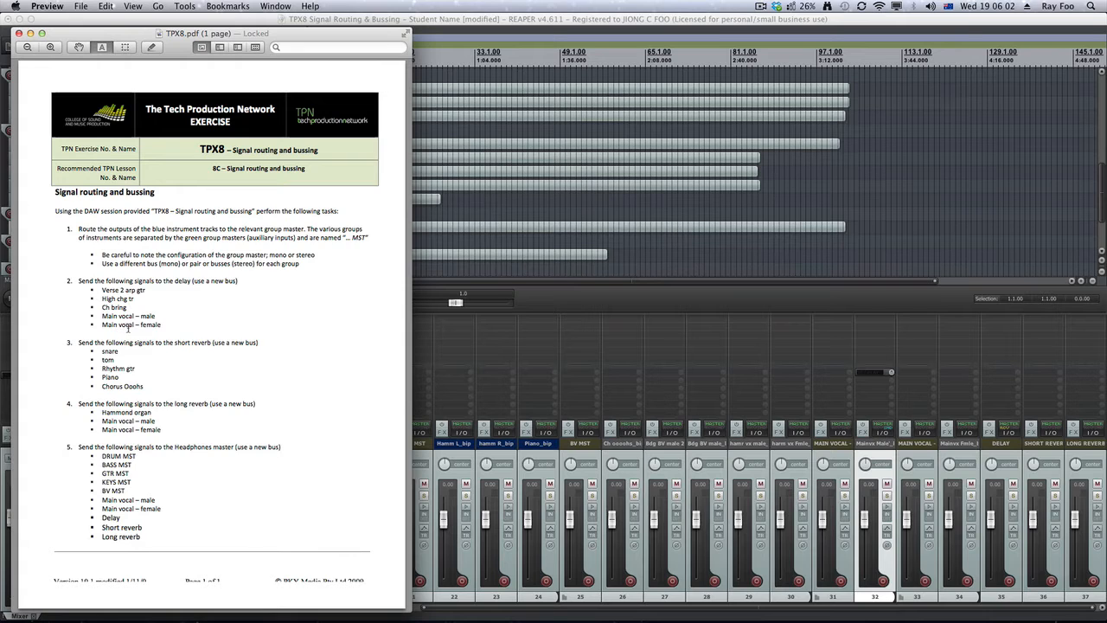
key("super+Tab")
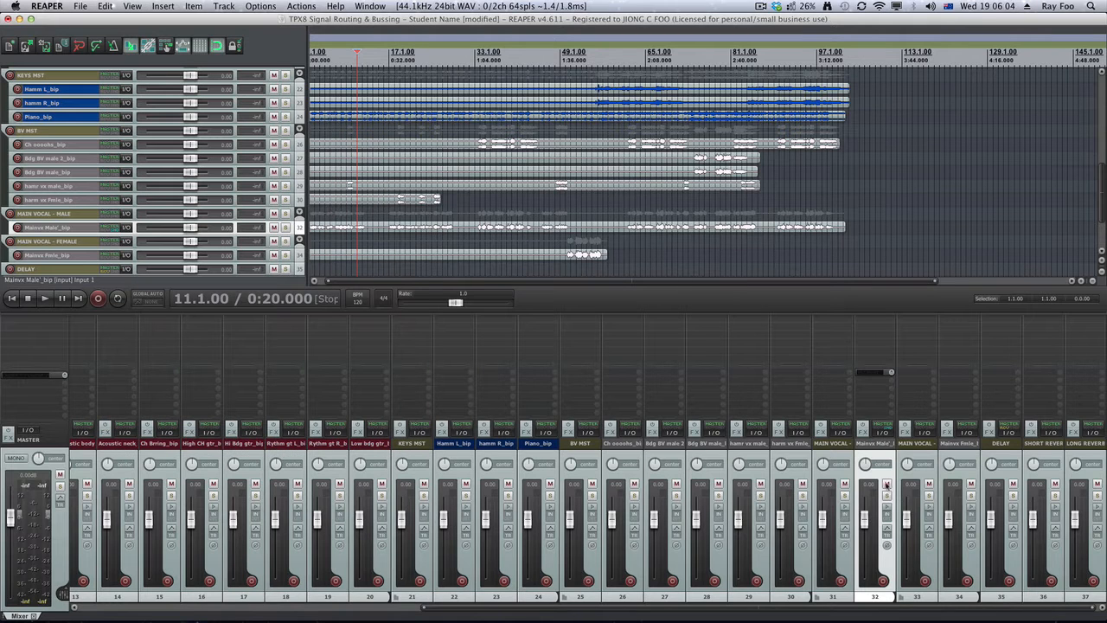
- Add a send from the female lead track Mainvx Fmle_bip to the DELAY track and close its routing window
left_click(955, 597)
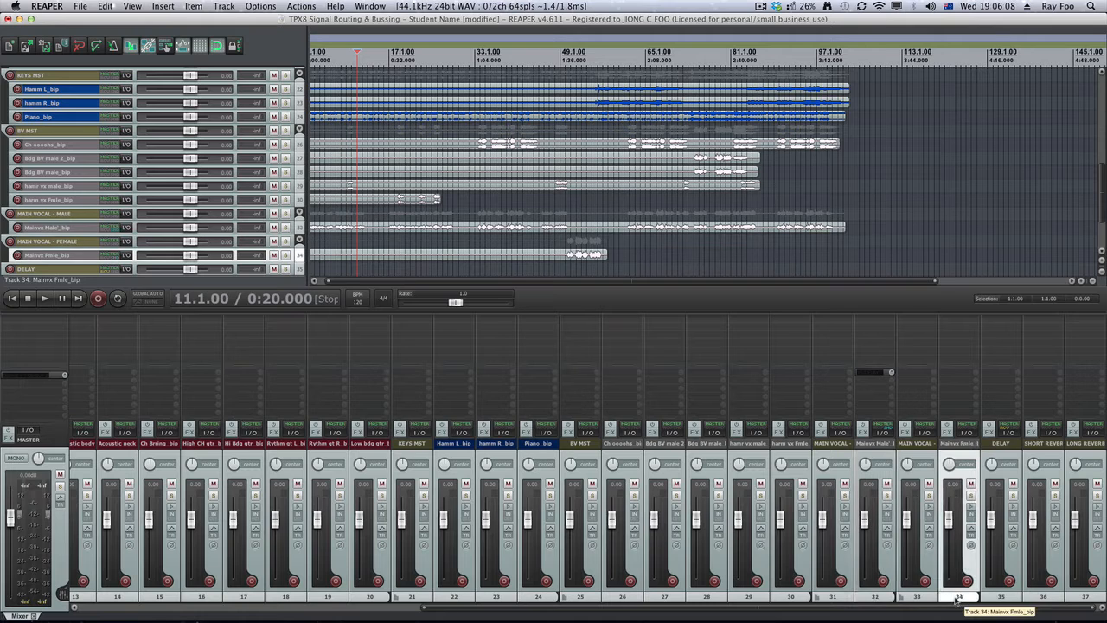
left_click(965, 372)
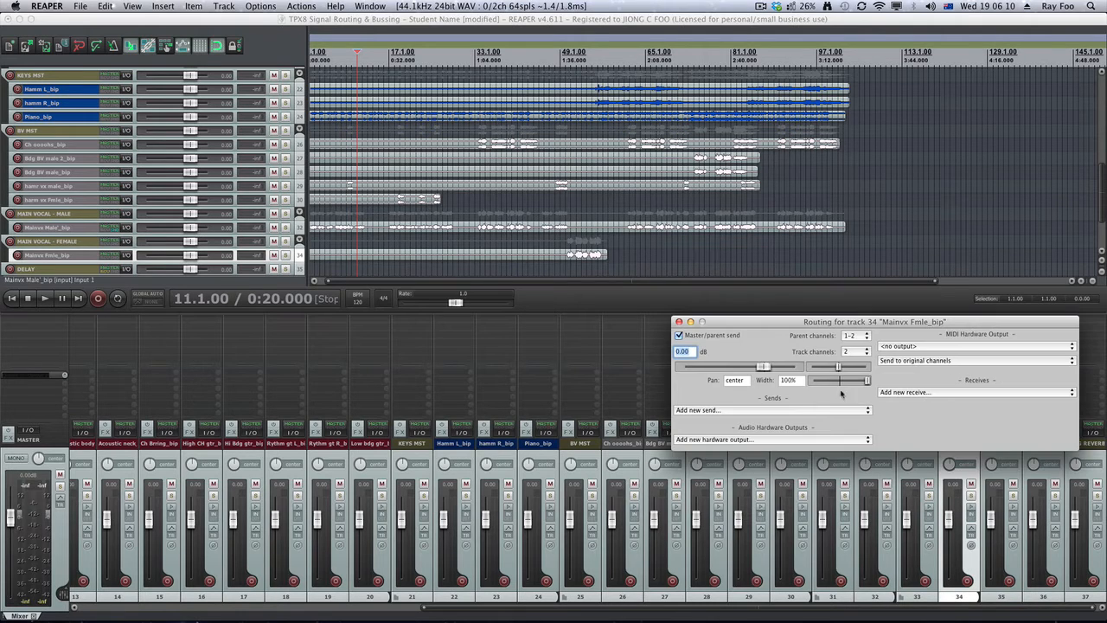
left_click(772, 410)
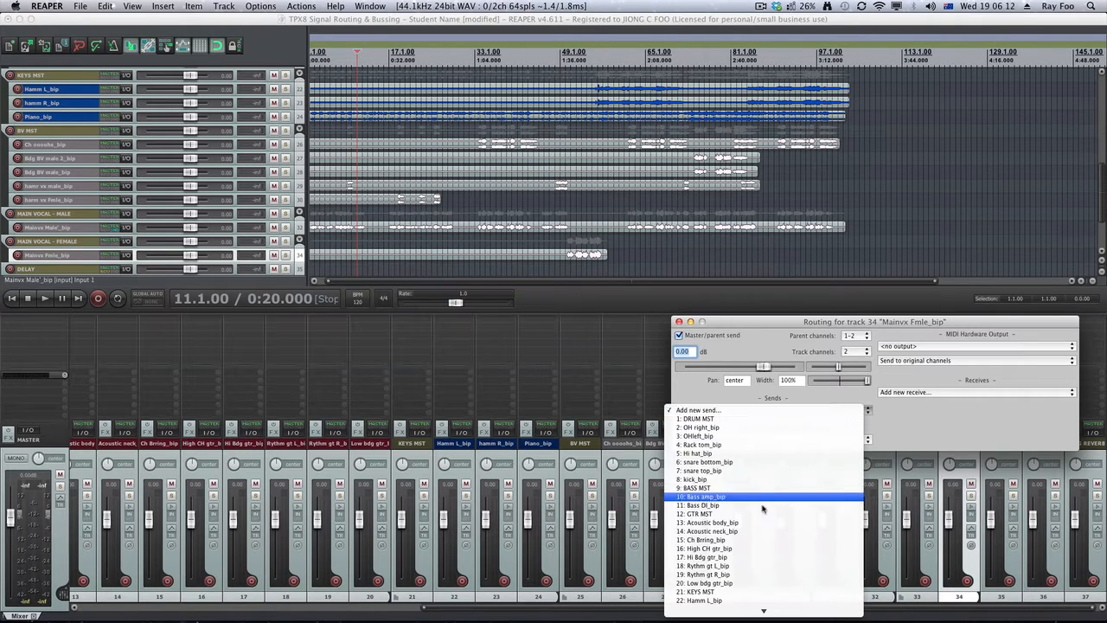
scroll(762, 509, "down", 5)
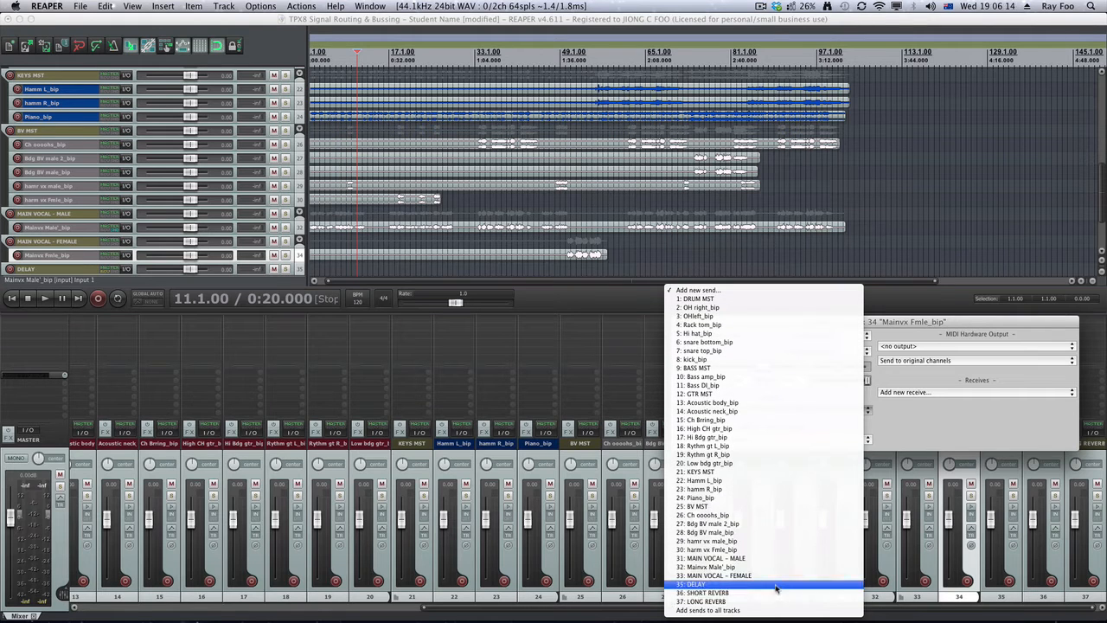
left_click(776, 585)
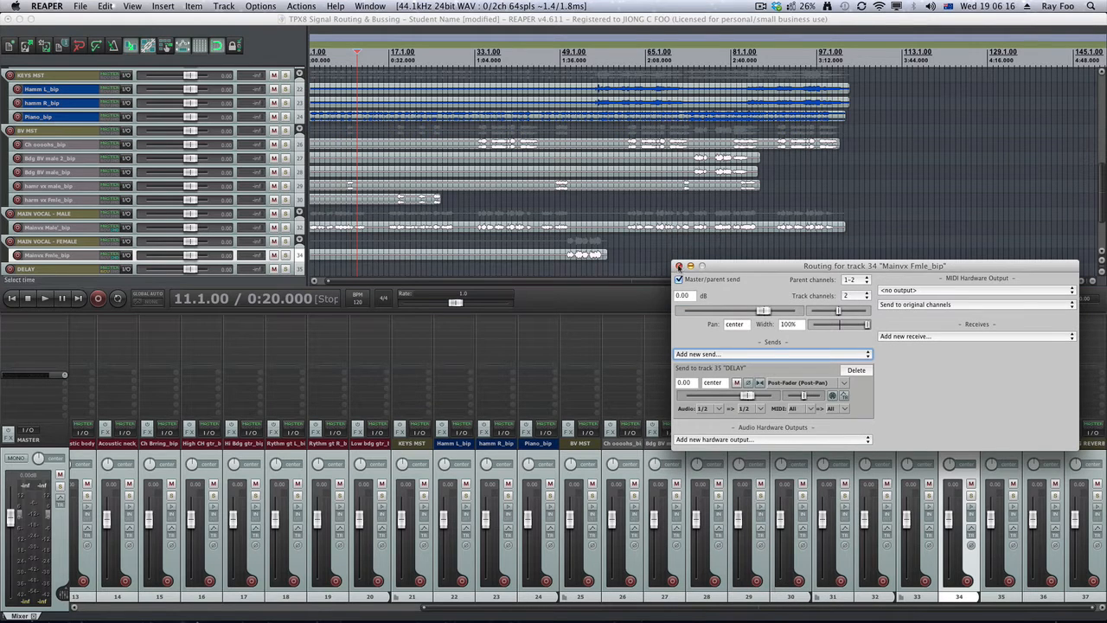
left_click(679, 265)
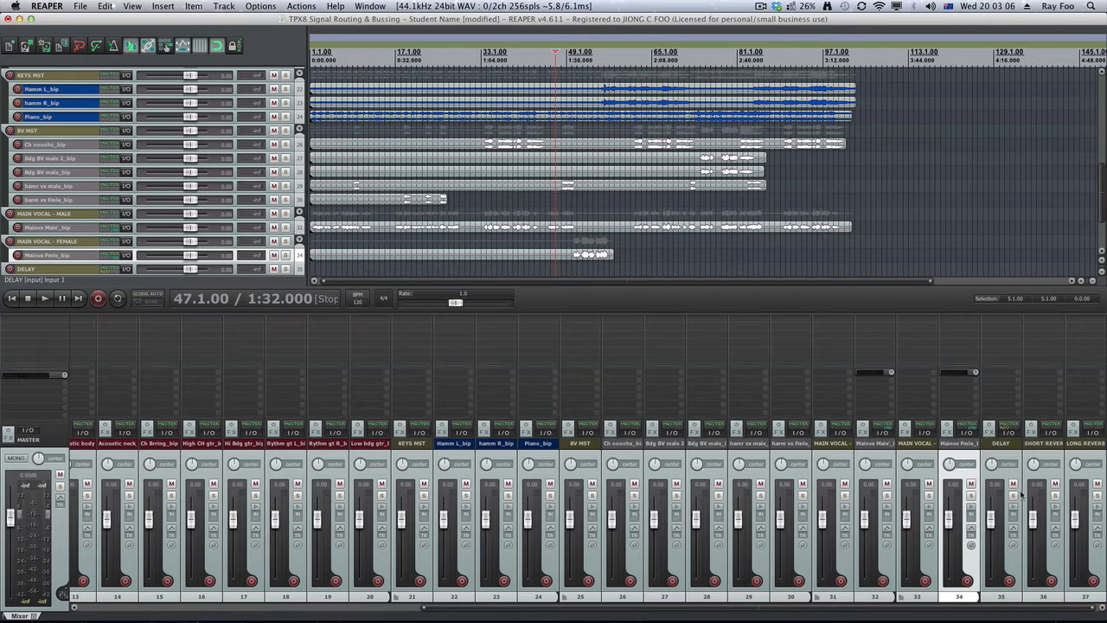
- Solo the DELAY track and play the project from bar 47 to check the vocal signals reaching it
left_click(1013, 495)
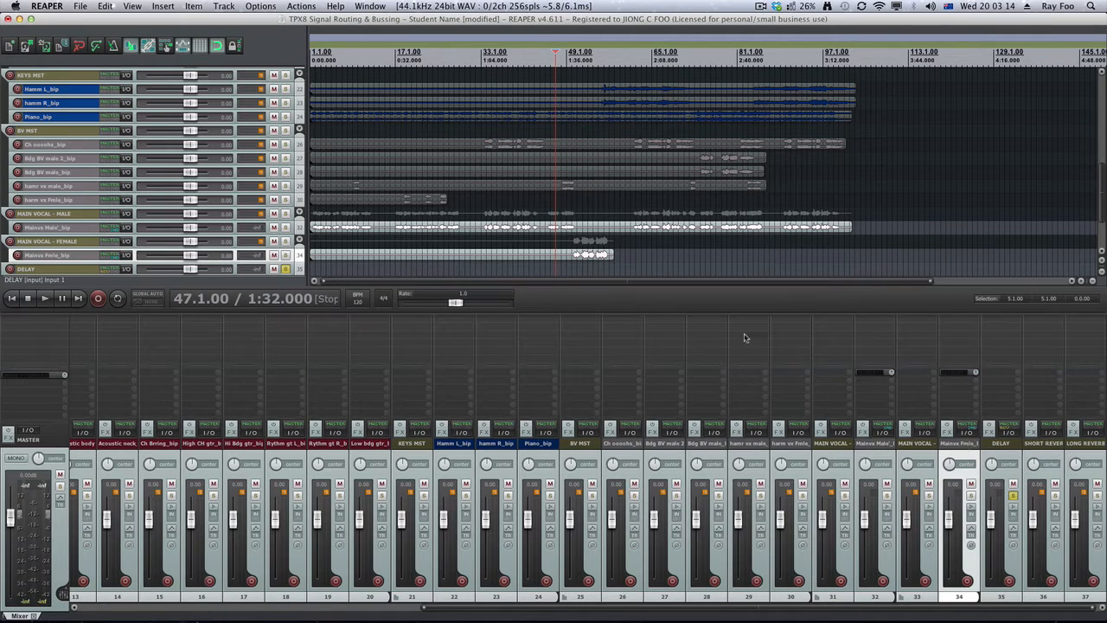
key("space")
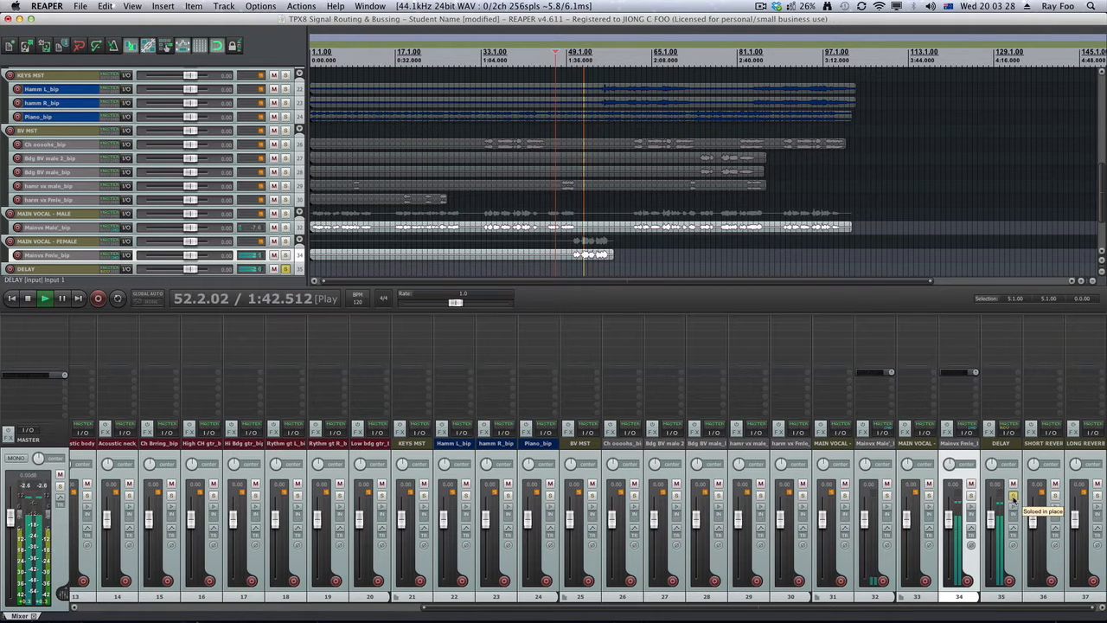
key("space")
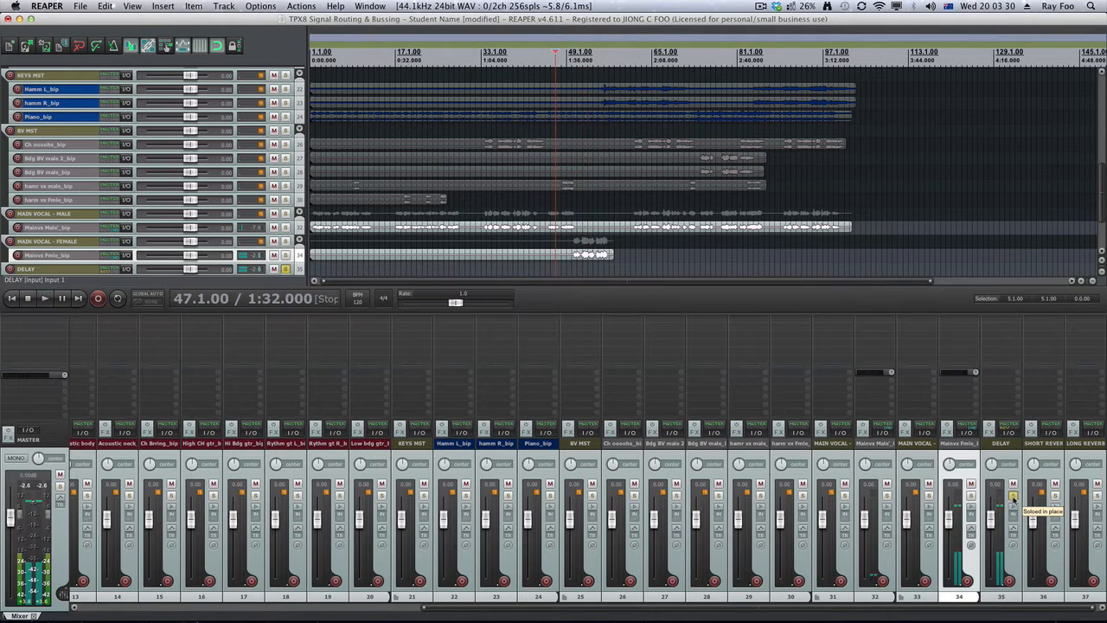
- Consult the short reverb list in TPX8.pdf and add a send from Piano_bip to the SHORT REVERB track
key("super+Tab")
key("super+Tab")
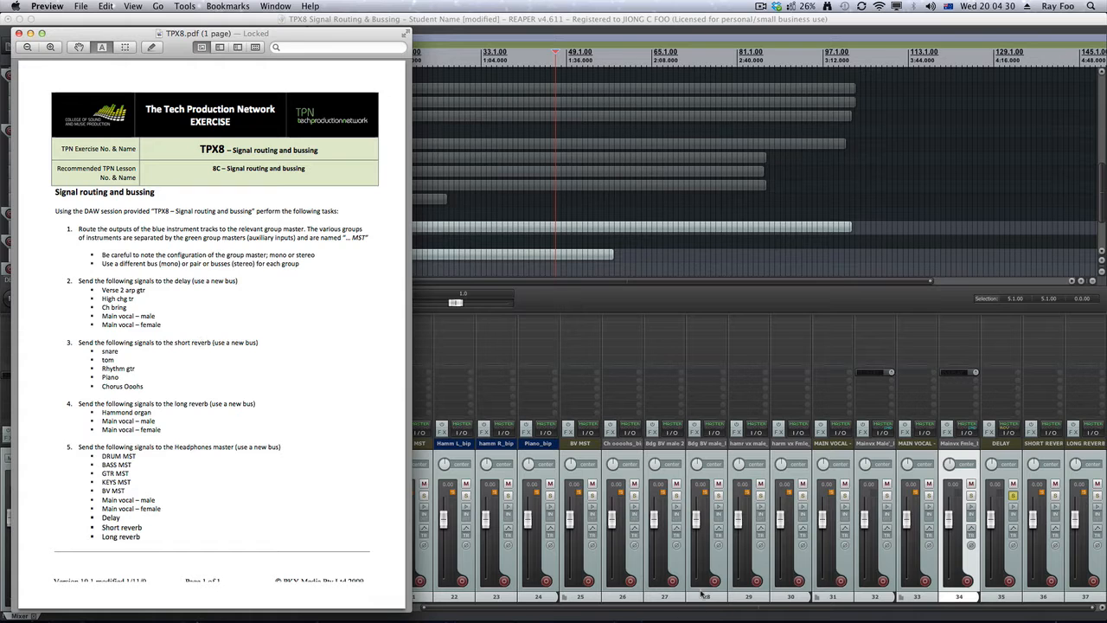
left_click_drag(725, 608, 471, 607)
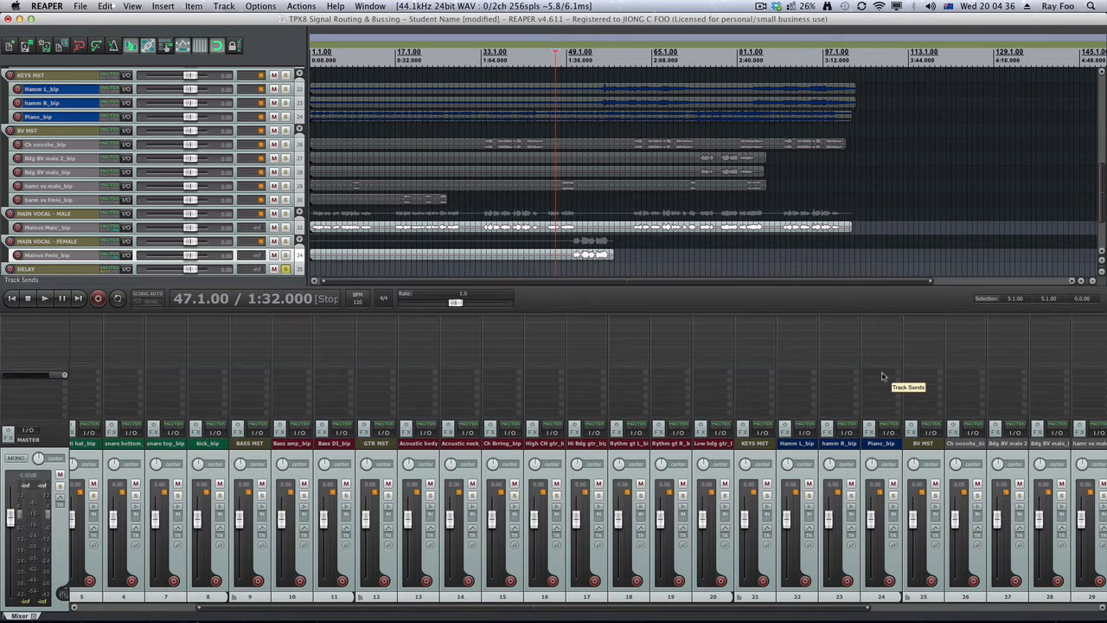
key("super+Tab")
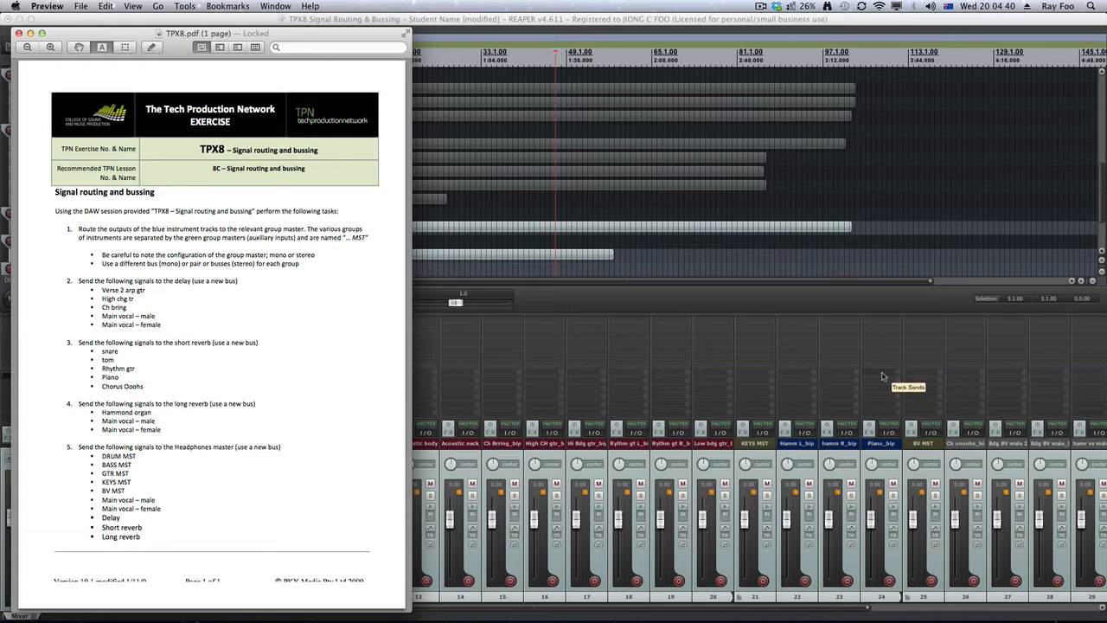
left_click(882, 376)
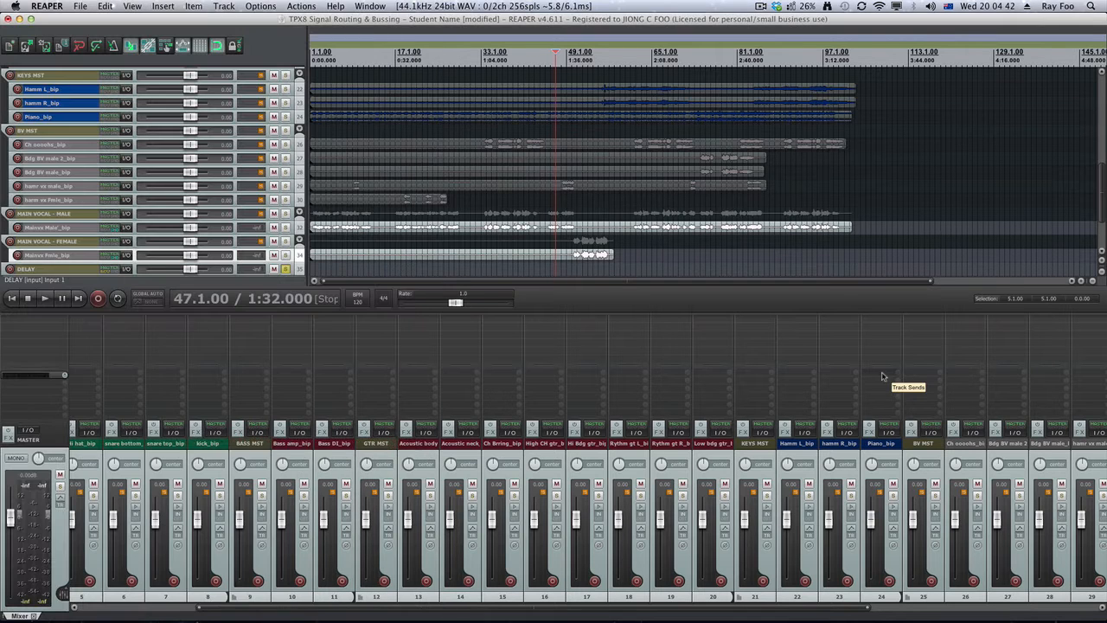
left_click(882, 376)
left_click(767, 411)
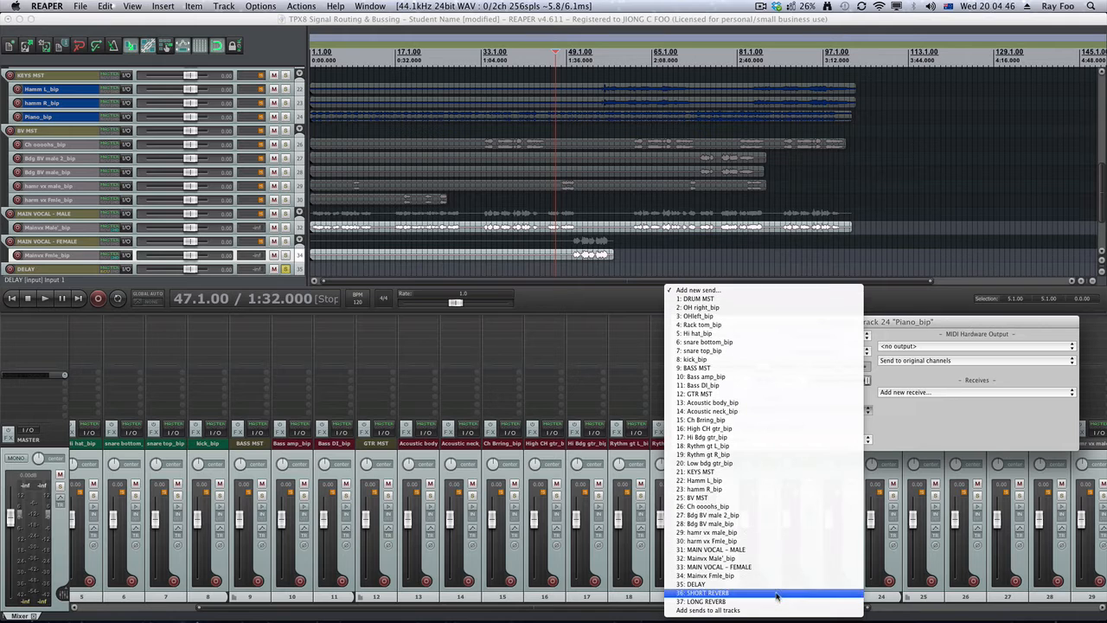
left_click(776, 593)
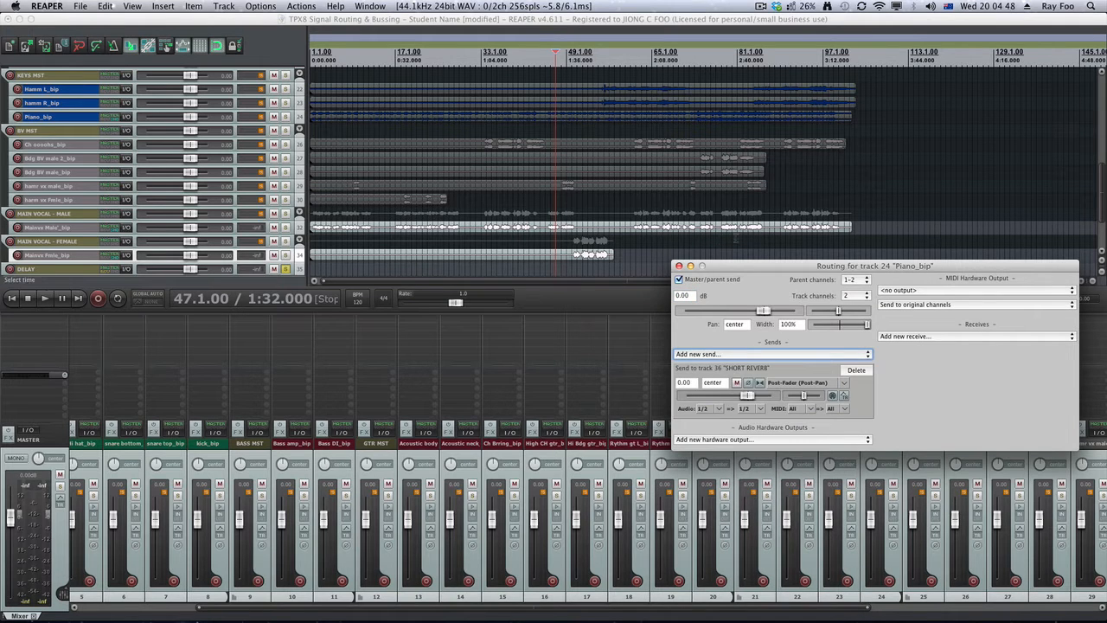
left_click(678, 265)
- Check the long reverb sources in TPX8.pdf and add a send from Hamm L_bip to the LONG REVERB track
key("super+Tab")
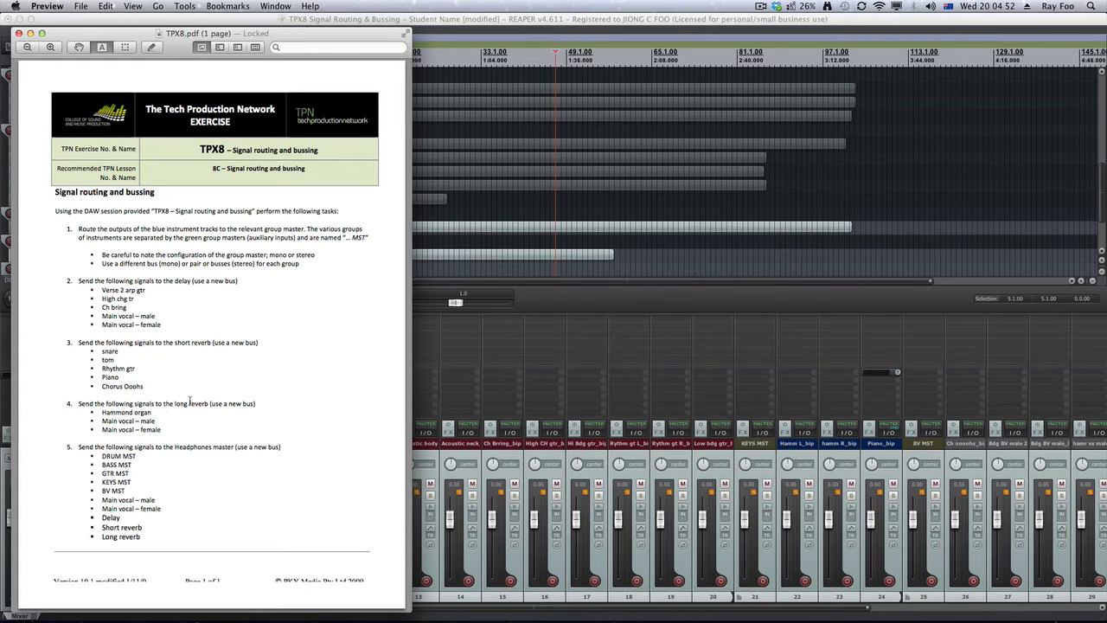
key("super+Tab")
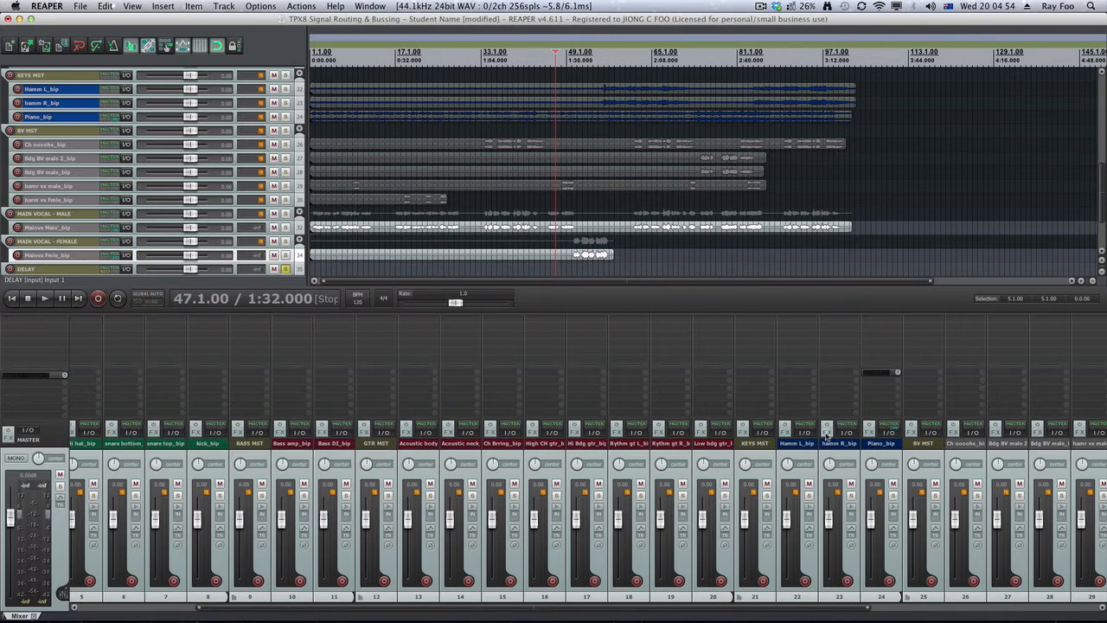
left_click(808, 381)
left_click(809, 410)
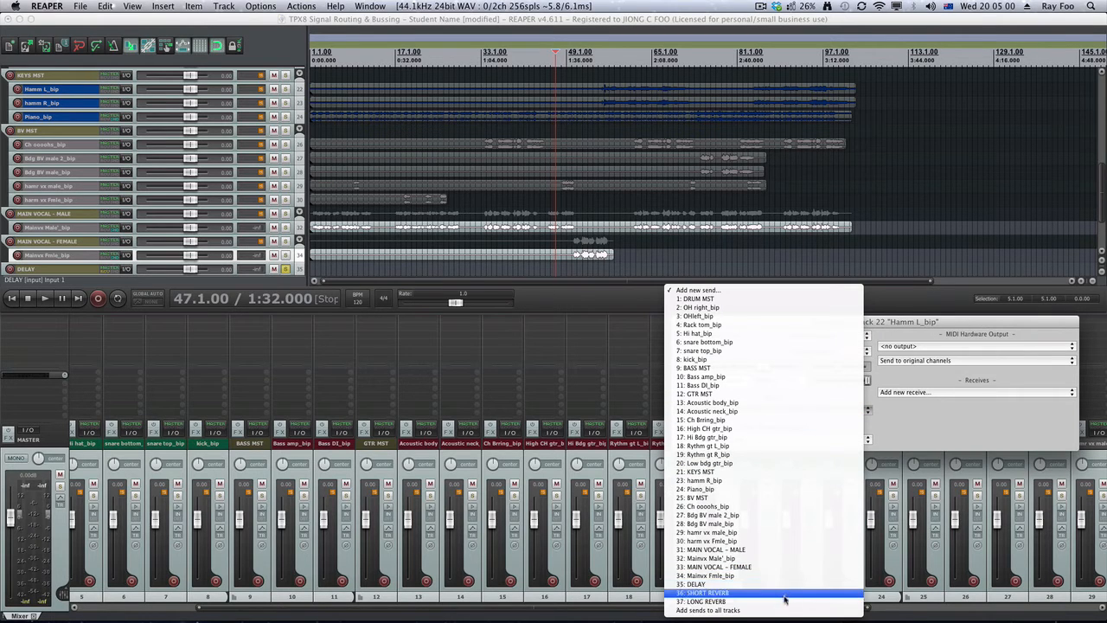
left_click(784, 603)
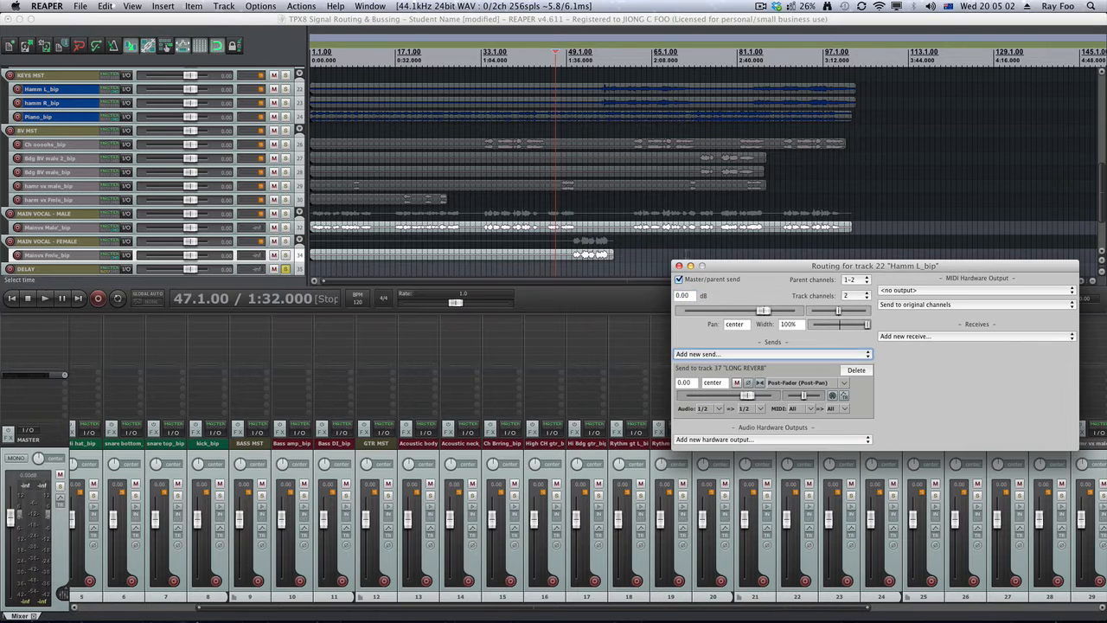
left_click(680, 267)
- Switch to TPX8.pdf in Preview, review which signals feed the headphones master, and return to REAPER
key("super+Tab")
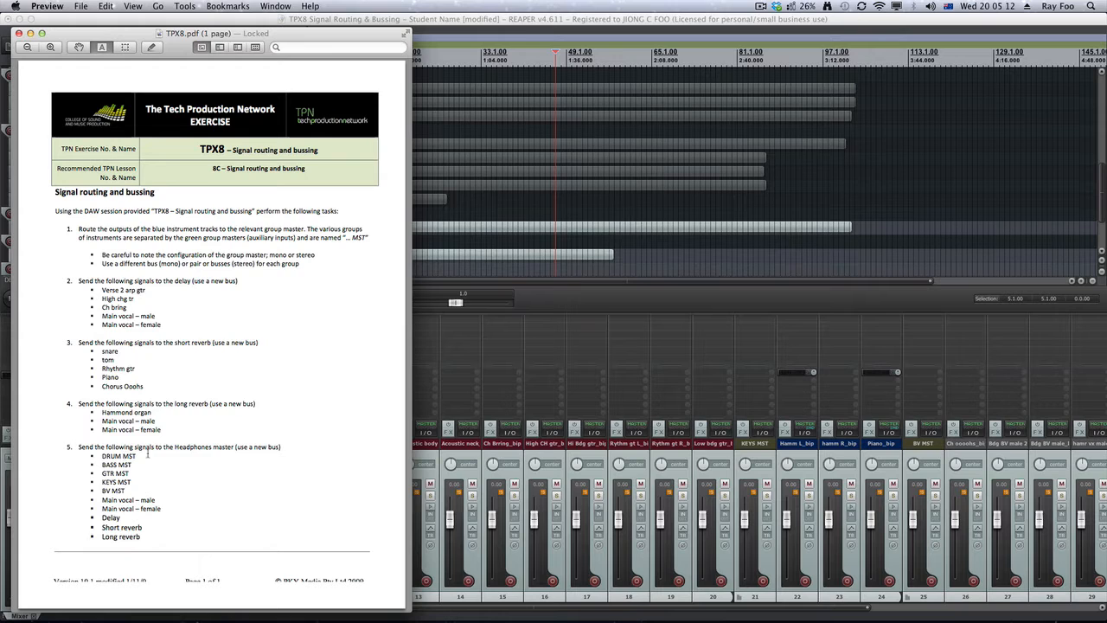
right_click(186, 446)
key("Escape")
right_click(149, 463)
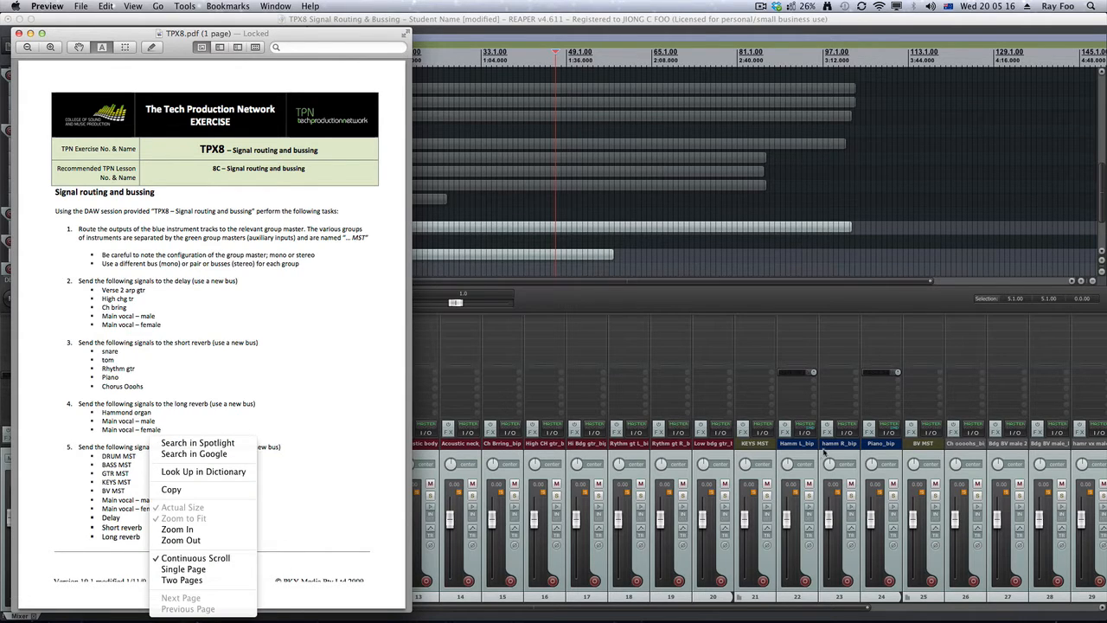
left_click(834, 607)
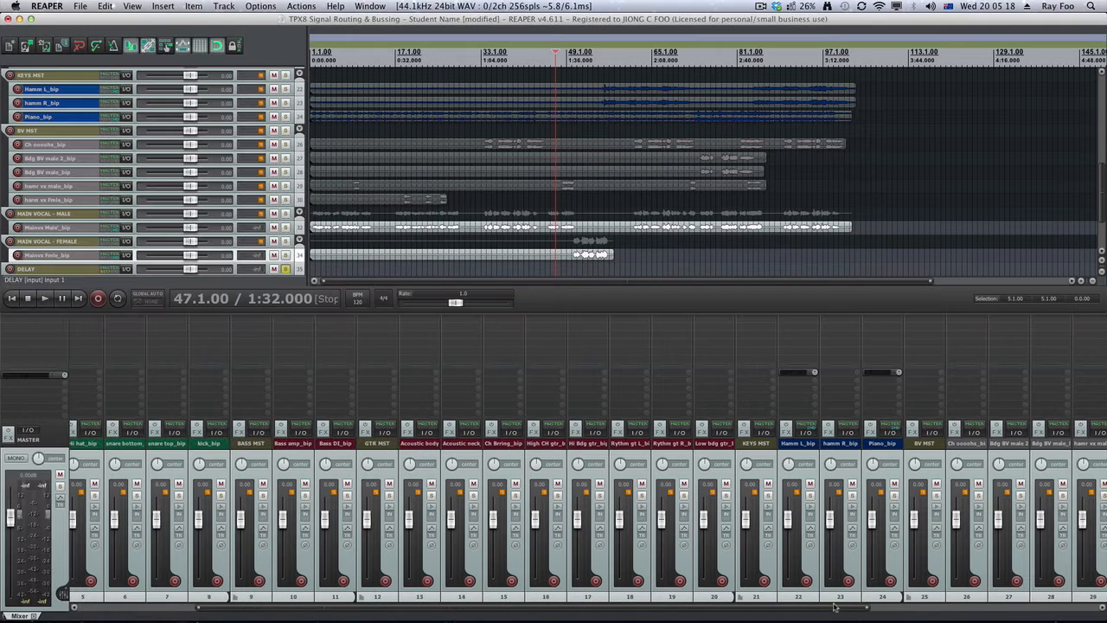
left_click_drag(830, 606, 228, 597)
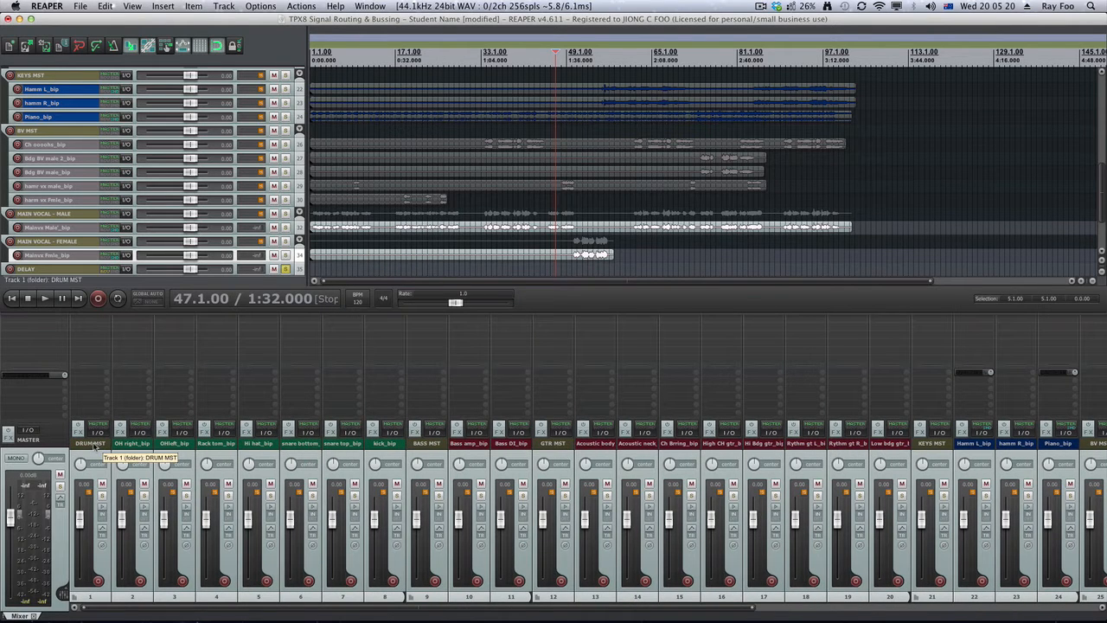
left_click(95, 442)
left_click(97, 431)
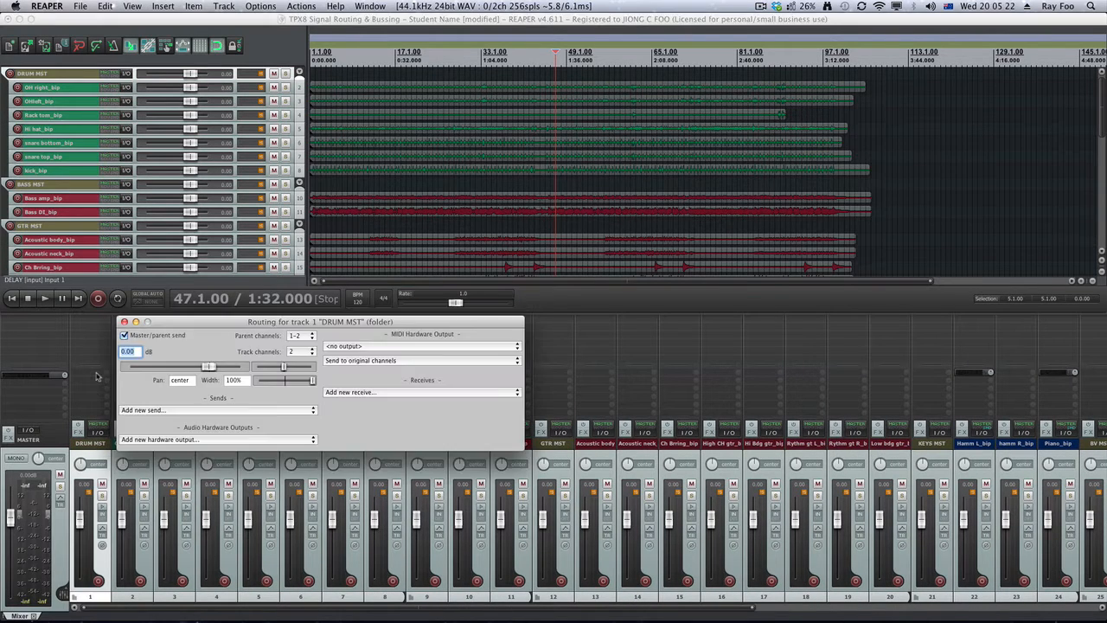
left_click(212, 410)
scroll(212, 414, "down", 5)
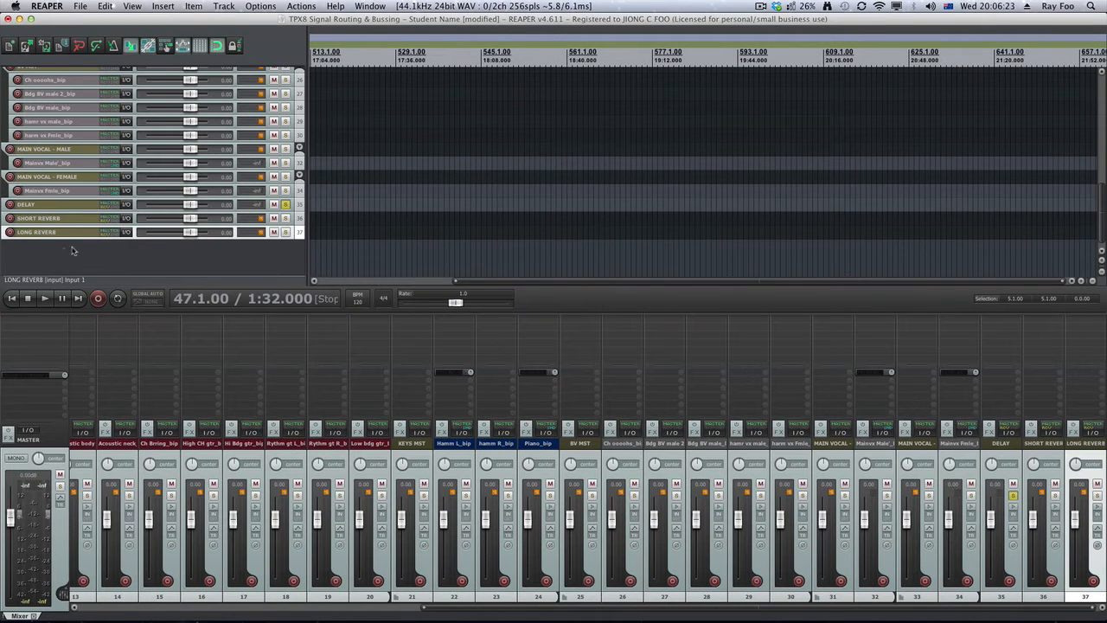
- Create a new track below LONG REVERB and name it Headphone MST
double_click(53, 251)
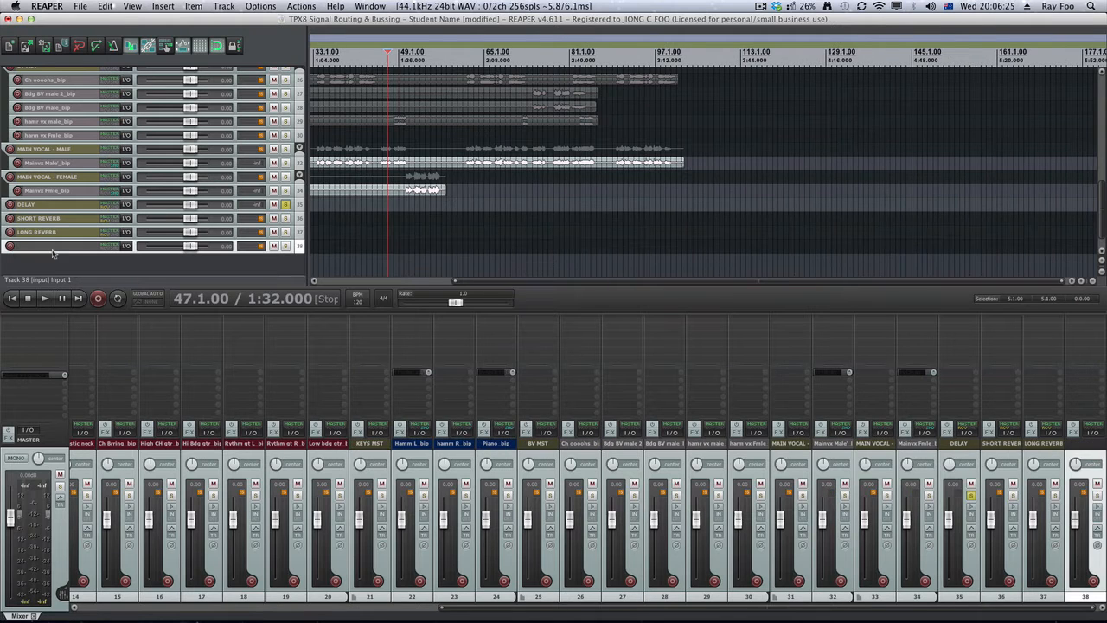
double_click(38, 249)
type("Headphone MST")
key("Return")
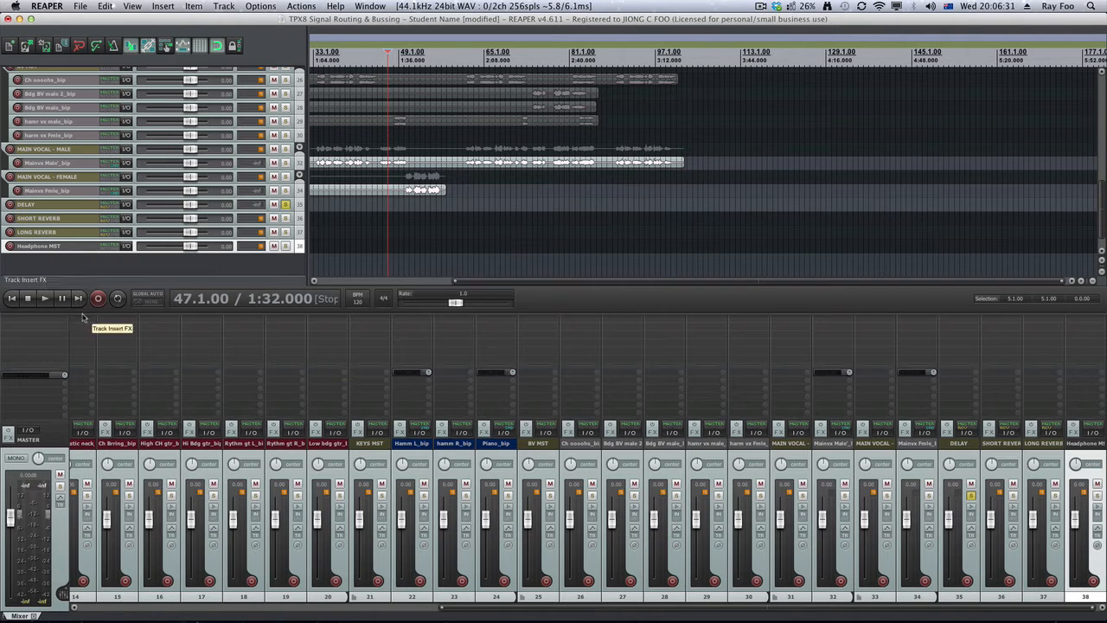
- Recheck the headphones master send list in TPX8.pdf and return to the REAPER project
key("super+Tab")
key("super+Tab")
key("super+Tab")
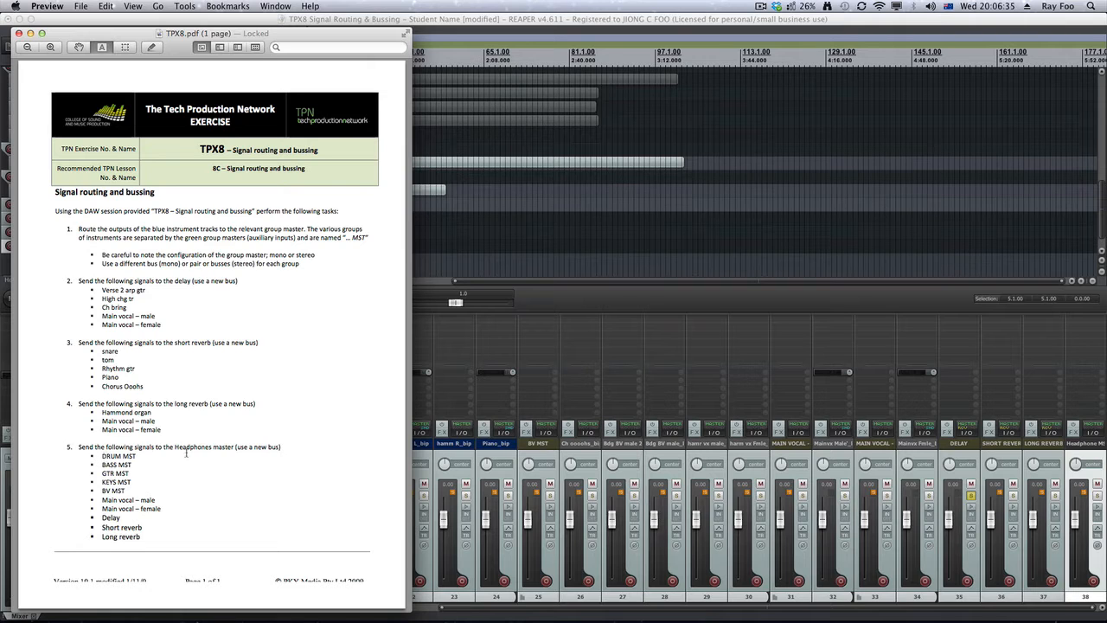
key("super+Tab")
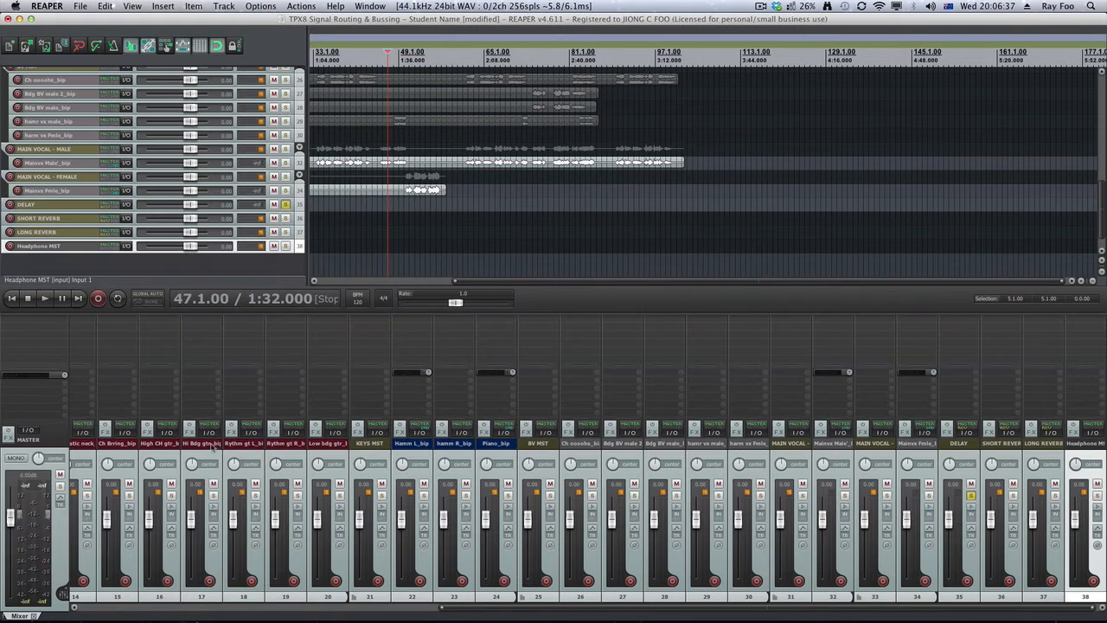
- Add a send from the DRUM MST group track to Headphone MST and close its routing window
scroll(135, 584, "right", 10)
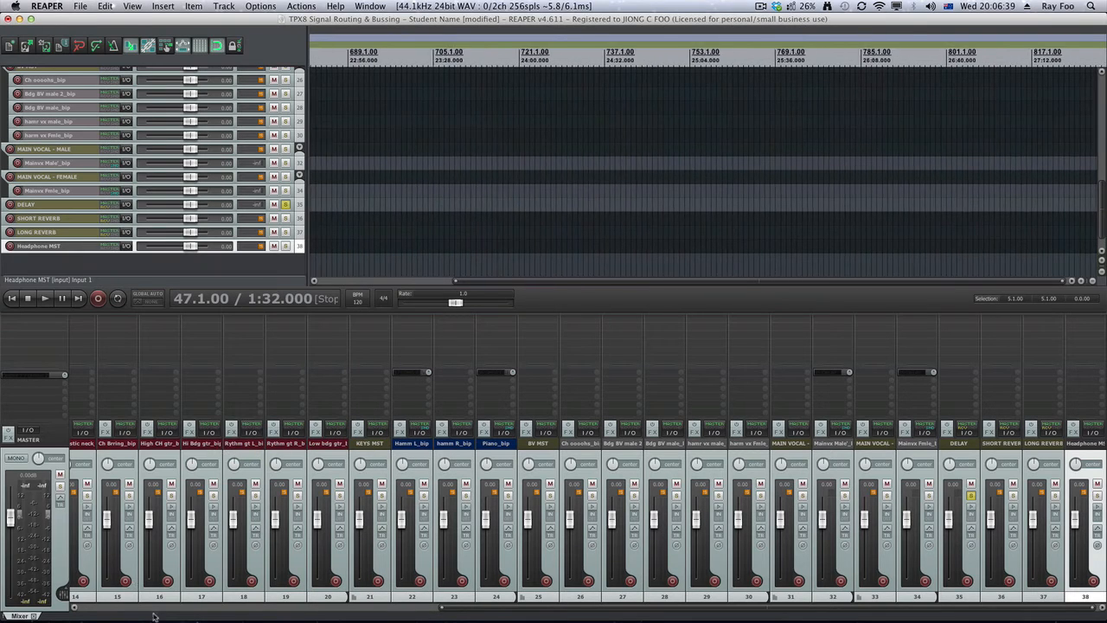
left_click_drag(536, 608, 104, 604)
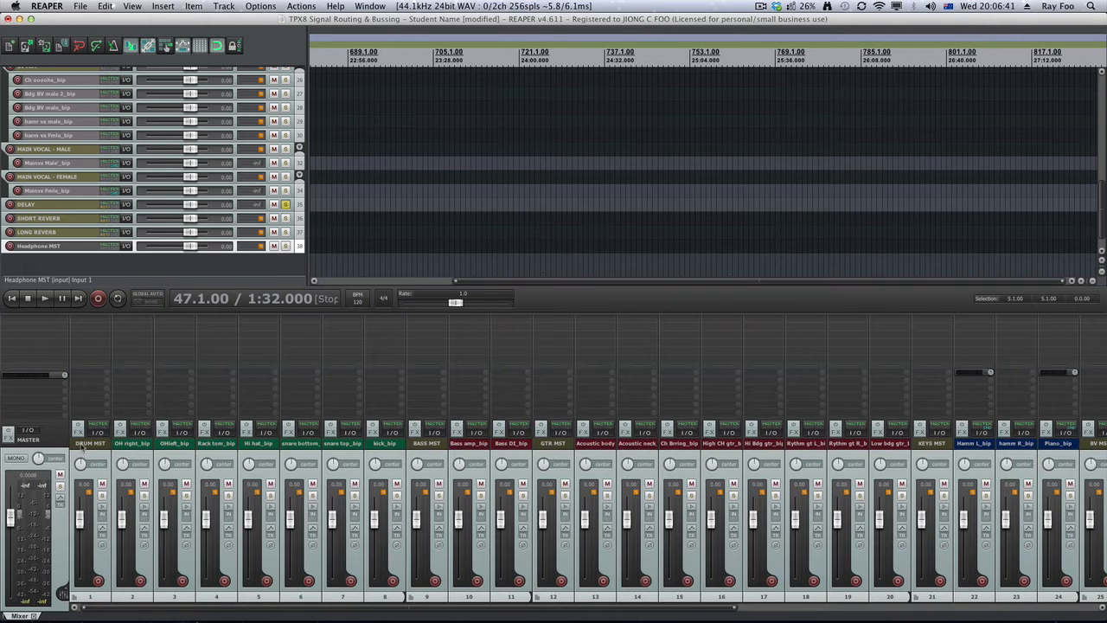
left_click(84, 445)
left_click(94, 374)
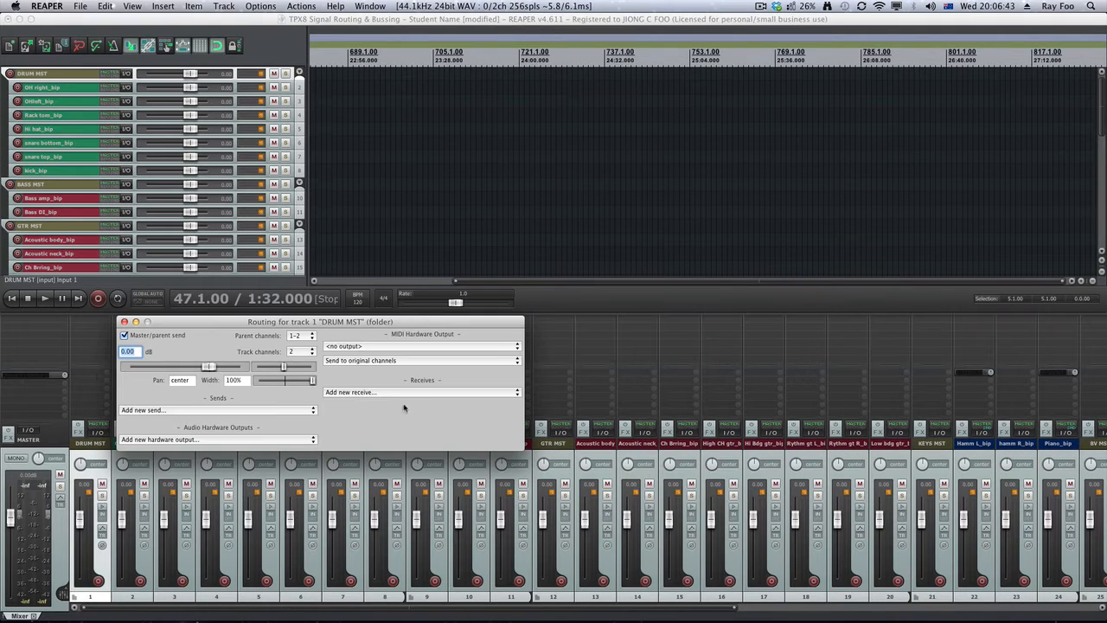
left_click(240, 409)
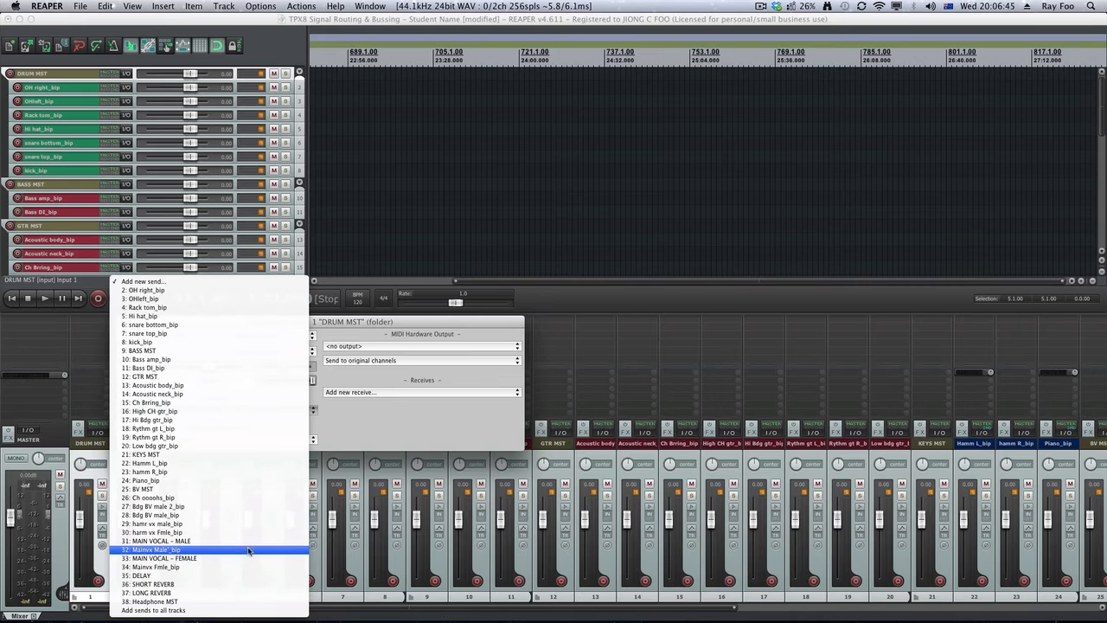
left_click(238, 601)
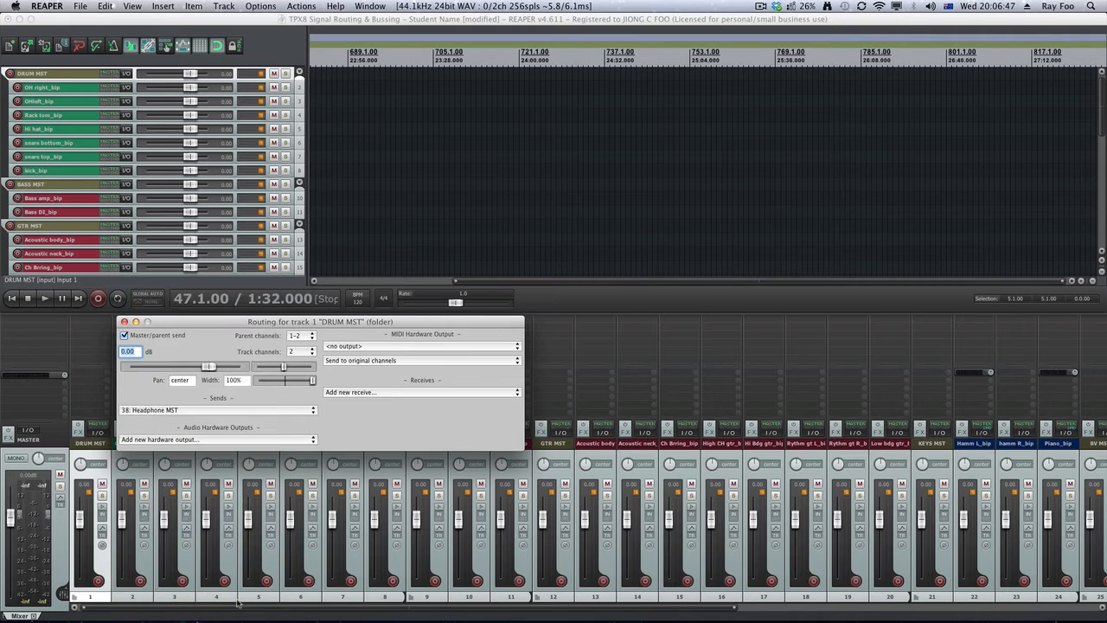
left_click(124, 267)
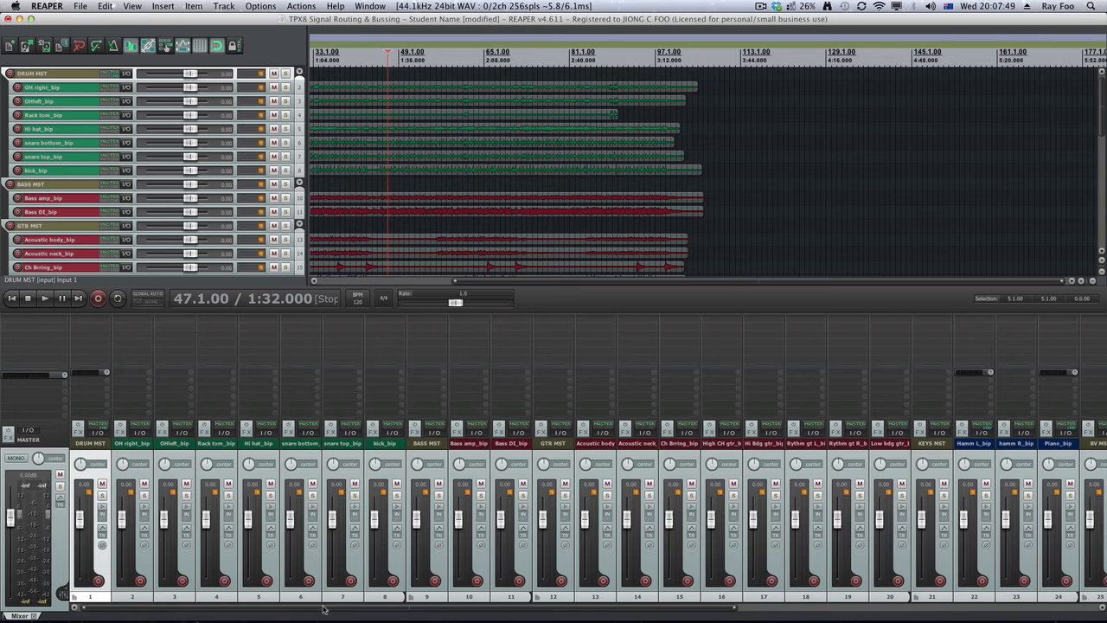
- Solo the Headphone MST track and start playback to check the drum signal arriving through its send
left_click_drag(329, 607, 803, 597)
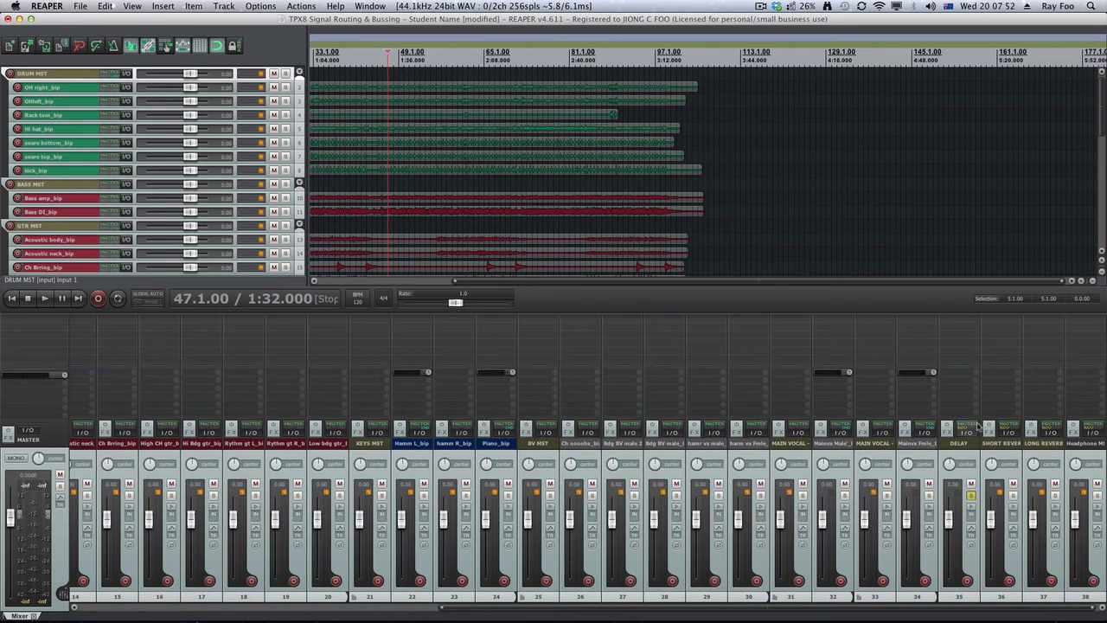
left_click(1096, 497)
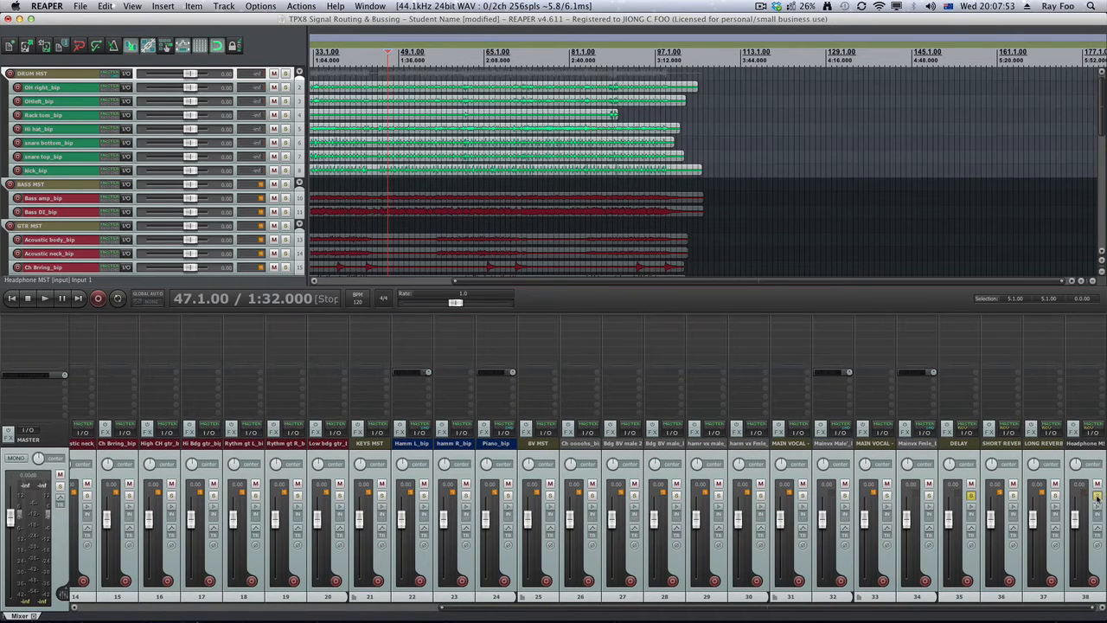
key("space")
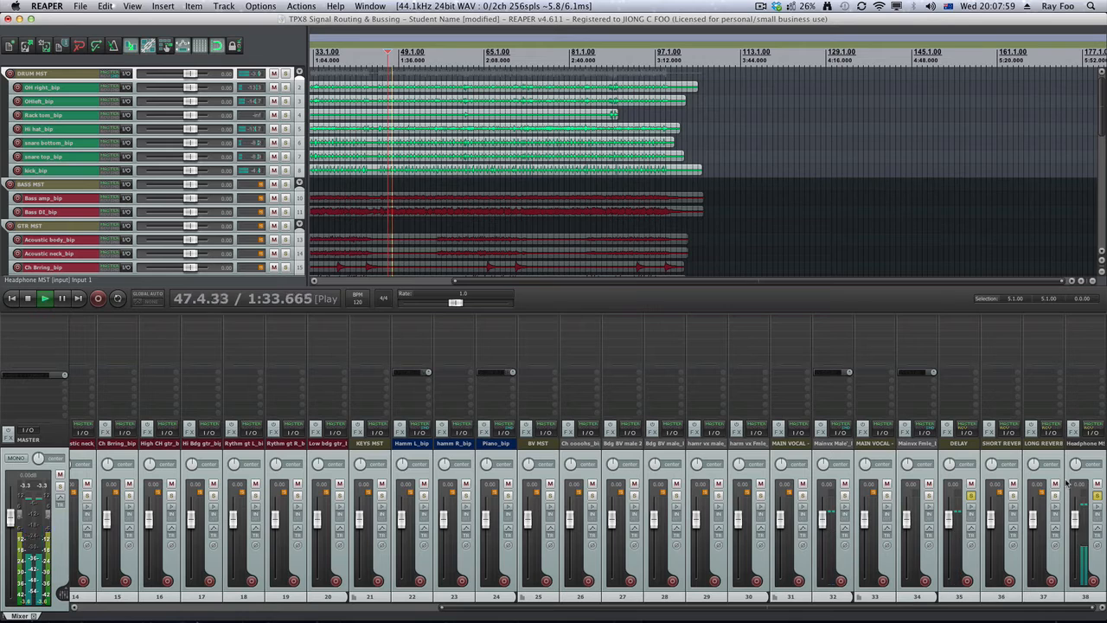
- Audition the Mainvx Fmle_bip track in solo, clear the Headphone MST and vocal solos, and solo the DELAY track for comparison
left_click(929, 496)
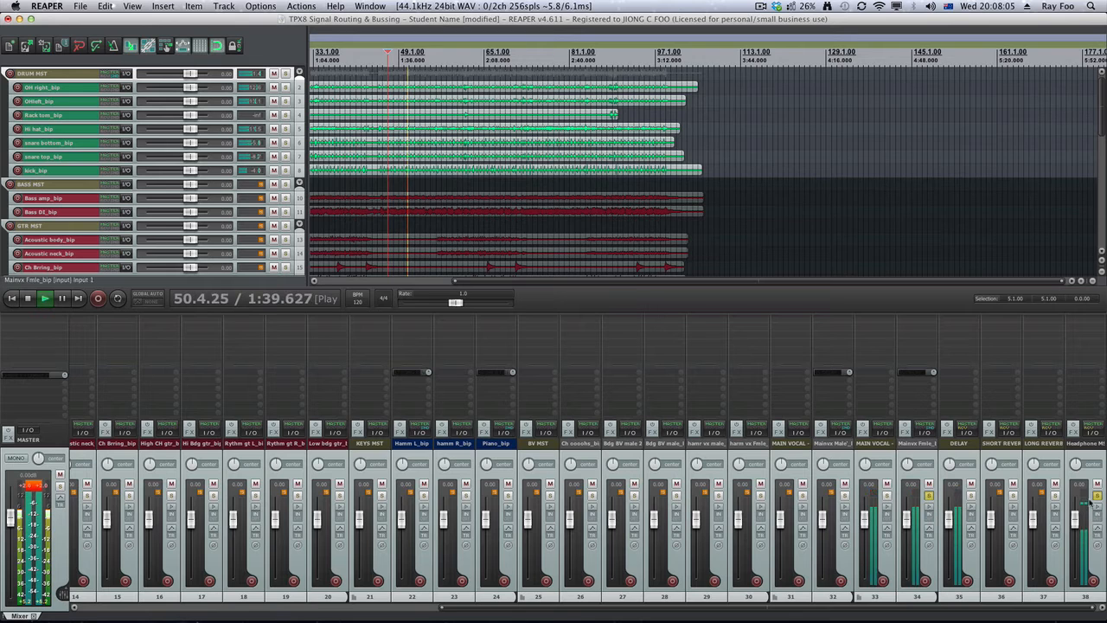
left_click(1097, 496)
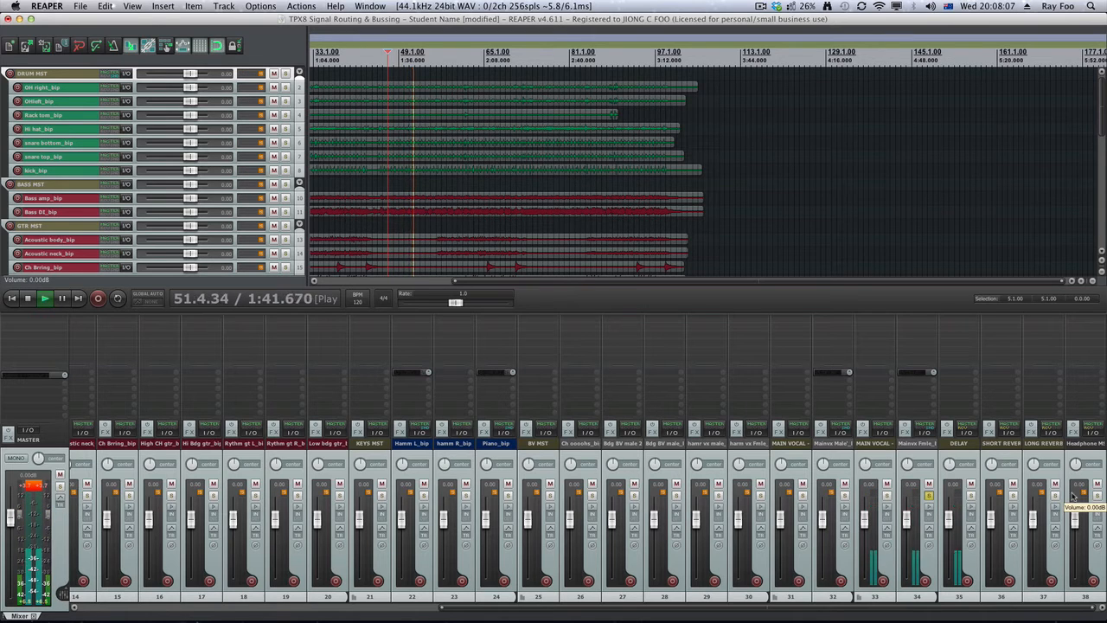
left_click(929, 495)
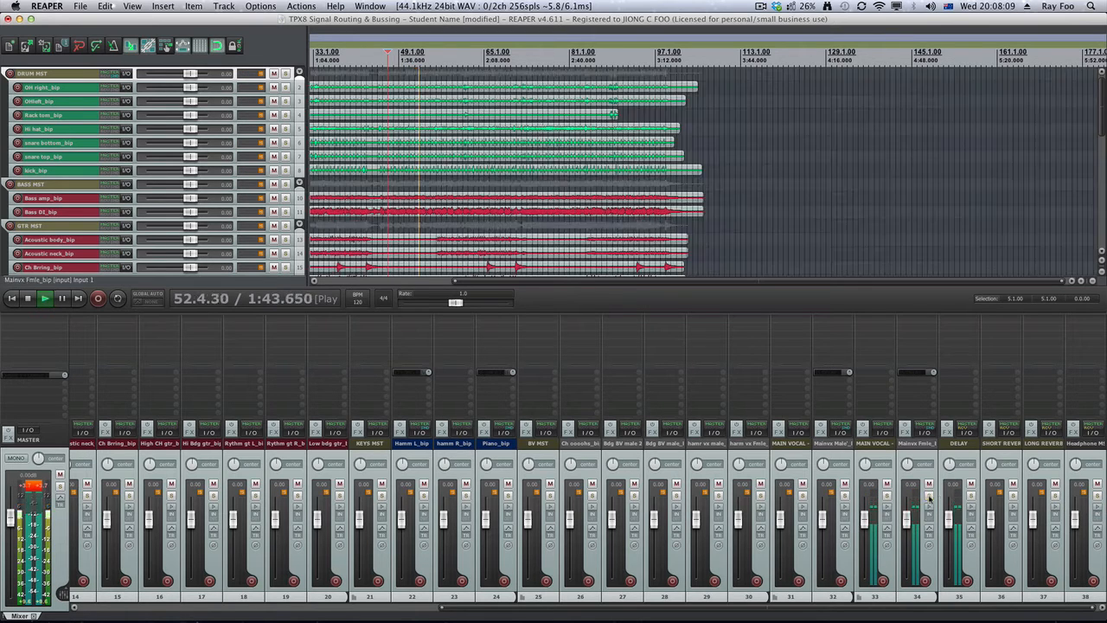
left_click(971, 496)
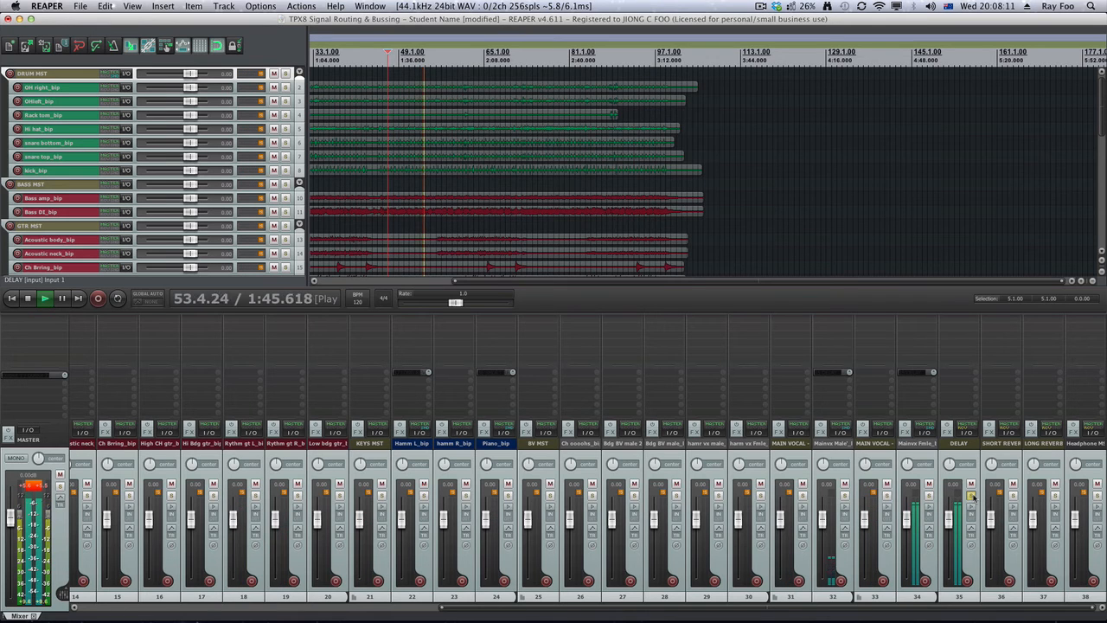